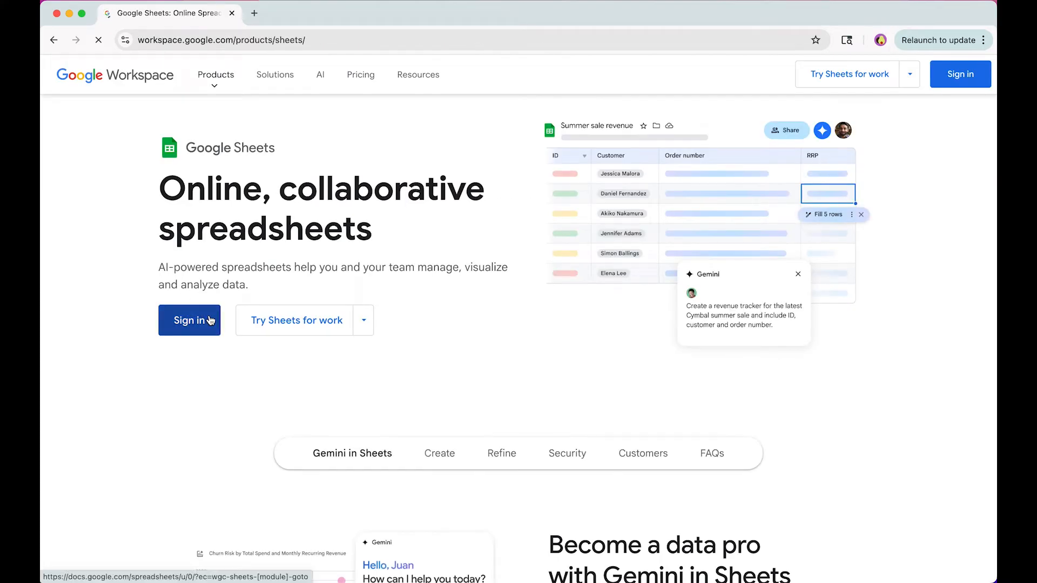
- Sign in to Google Sheets and create a new blank spreadsheet
left_click(211, 320)
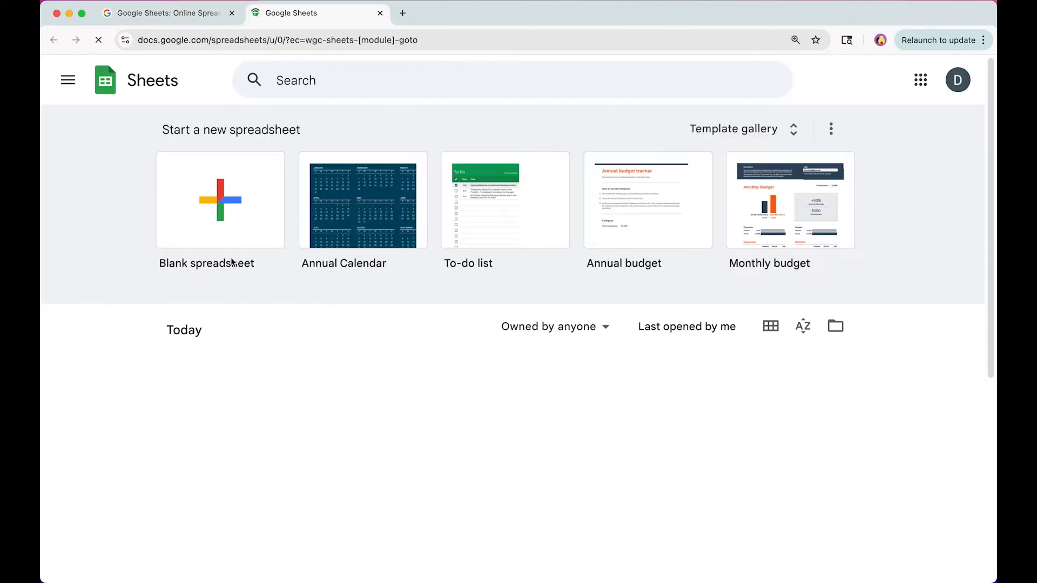
left_click(236, 236)
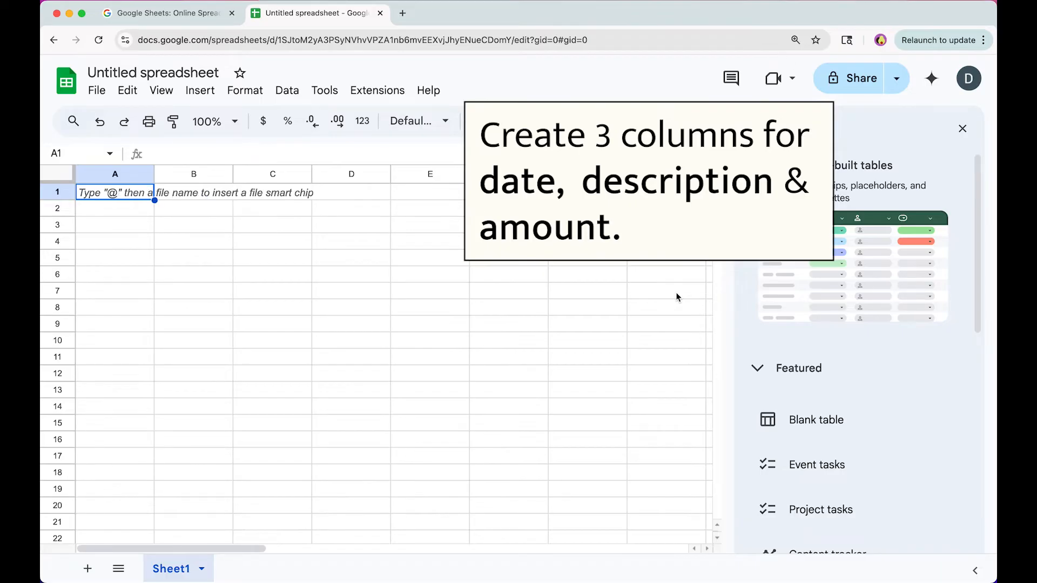
- Enter the headers Date, Description and Amount in A1 to C1, and widen the Description column to roughly three times its width
type("Date")
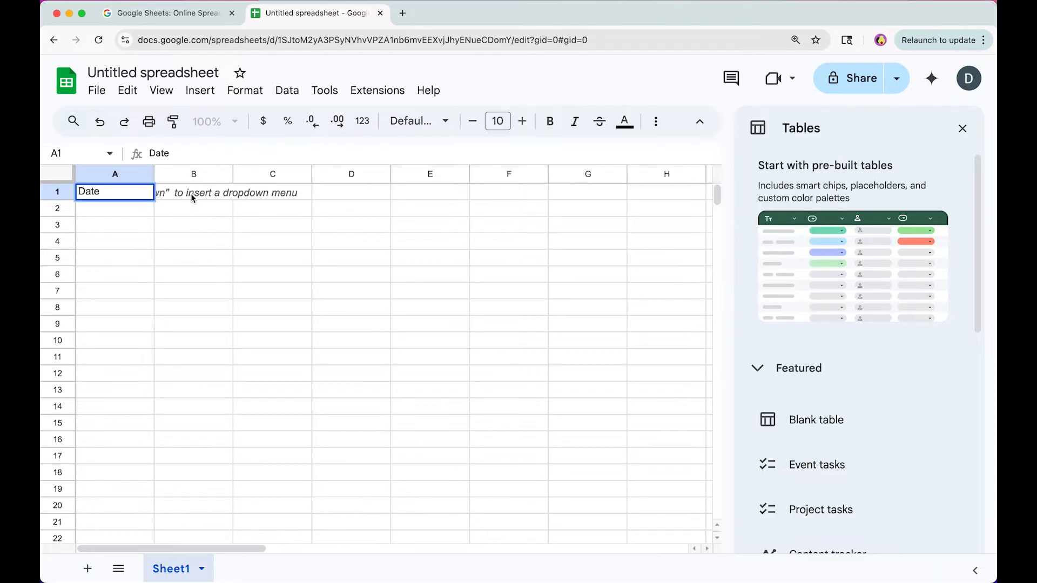
left_click(191, 193)
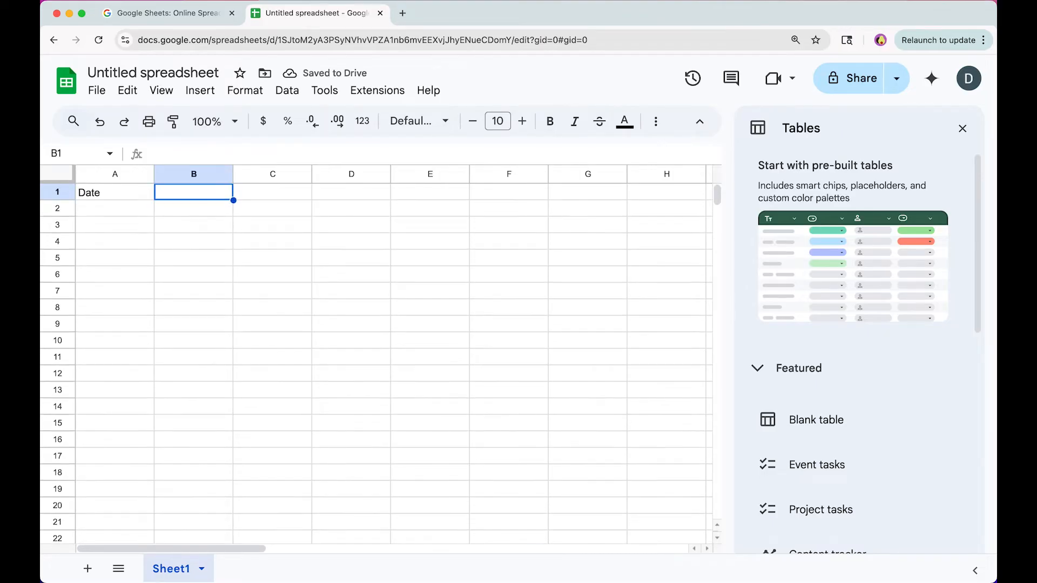
type("Description")
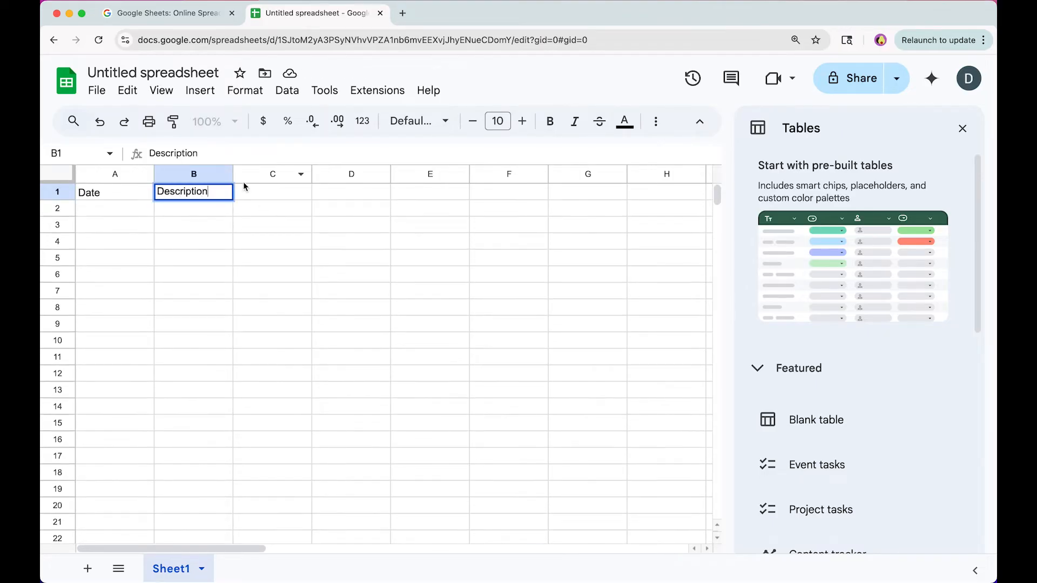
left_click(245, 190)
type("Amount")
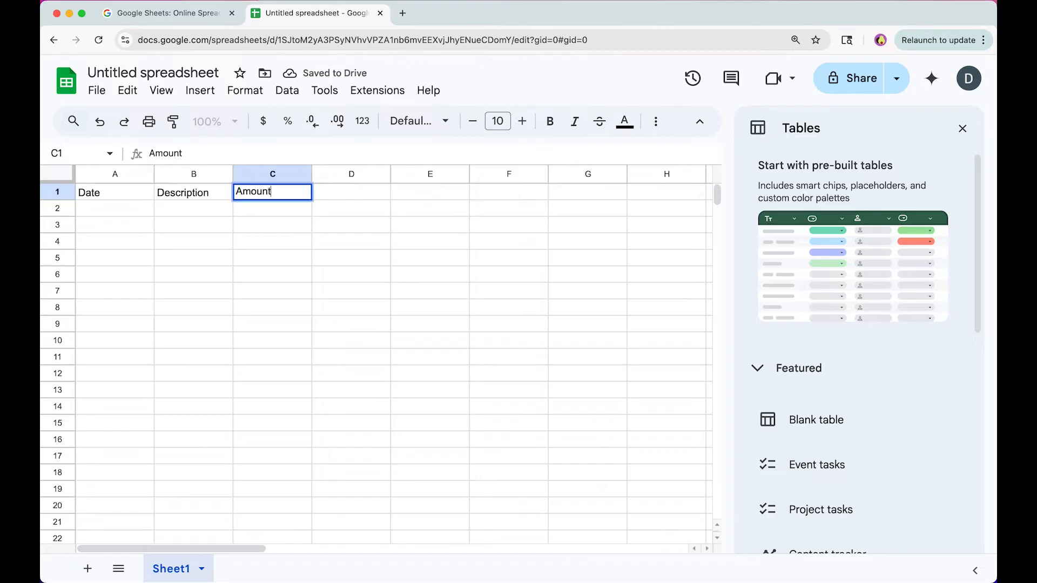
key("Return")
left_click_drag(233, 173, 380, 173)
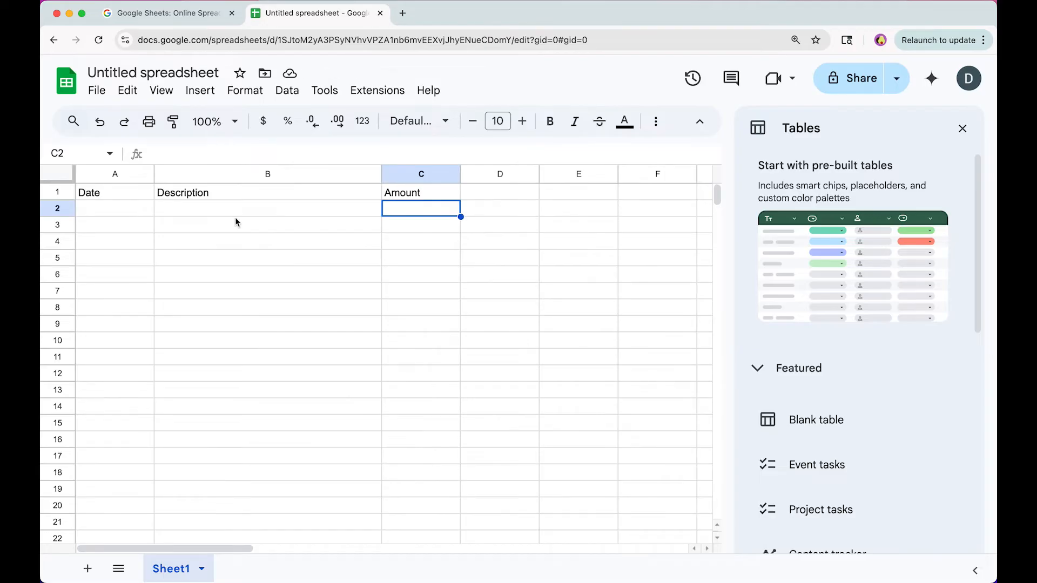
- Format the whole header row with a light blue fill and bold text
left_click(58, 192)
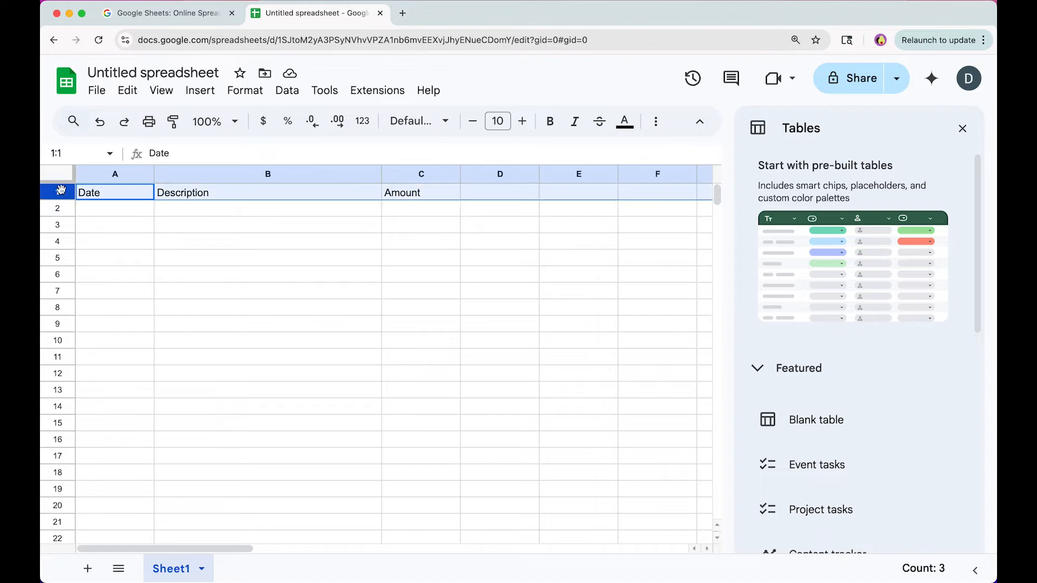
left_click(655, 120)
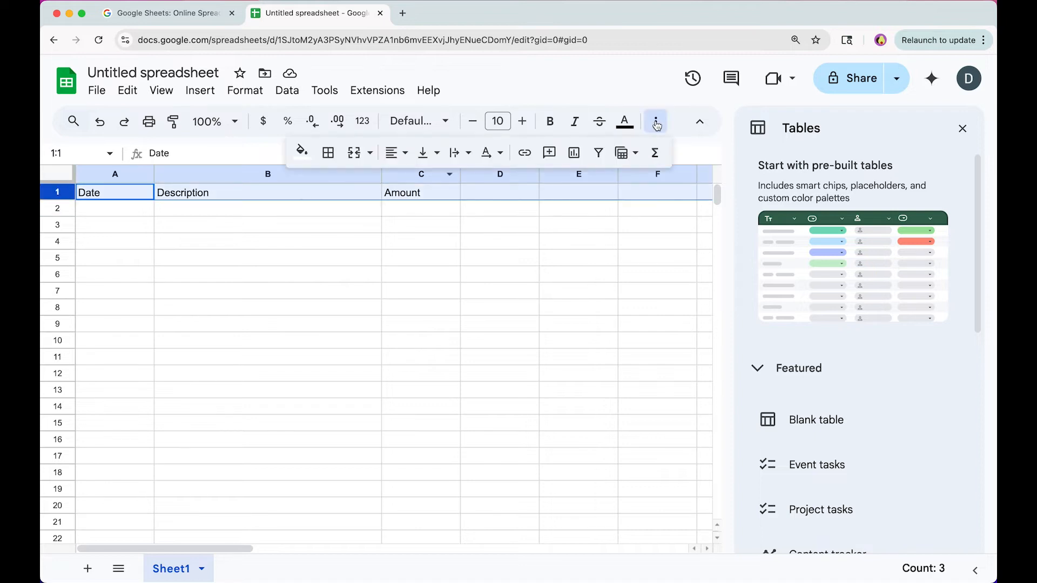
left_click(304, 155)
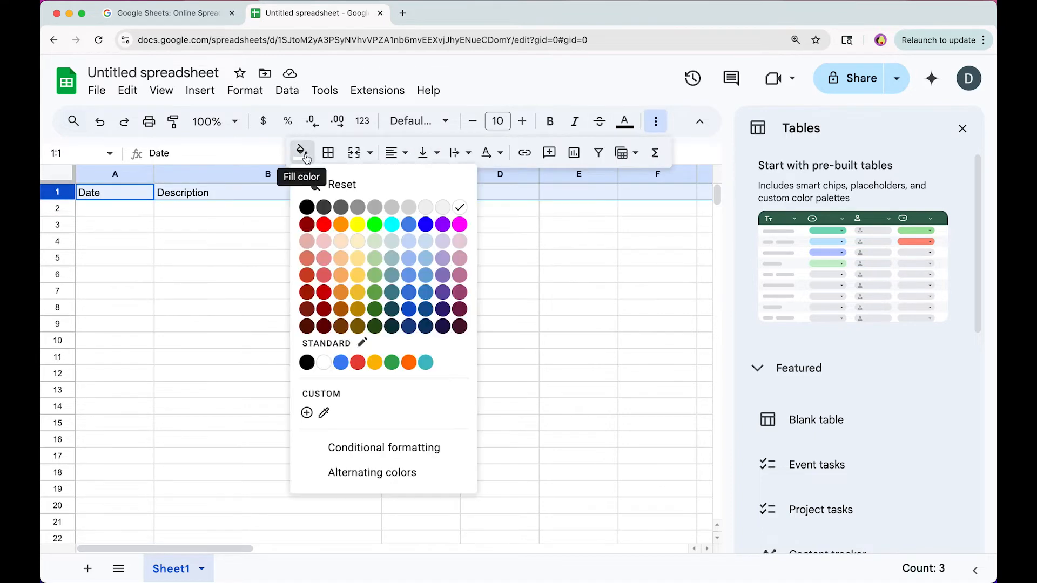
left_click(409, 242)
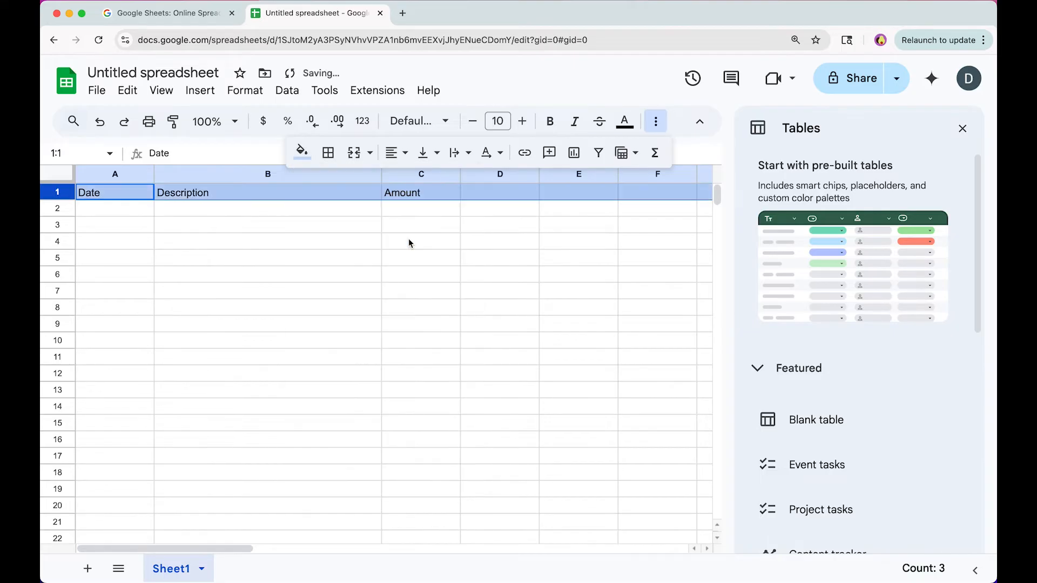
left_click(550, 131)
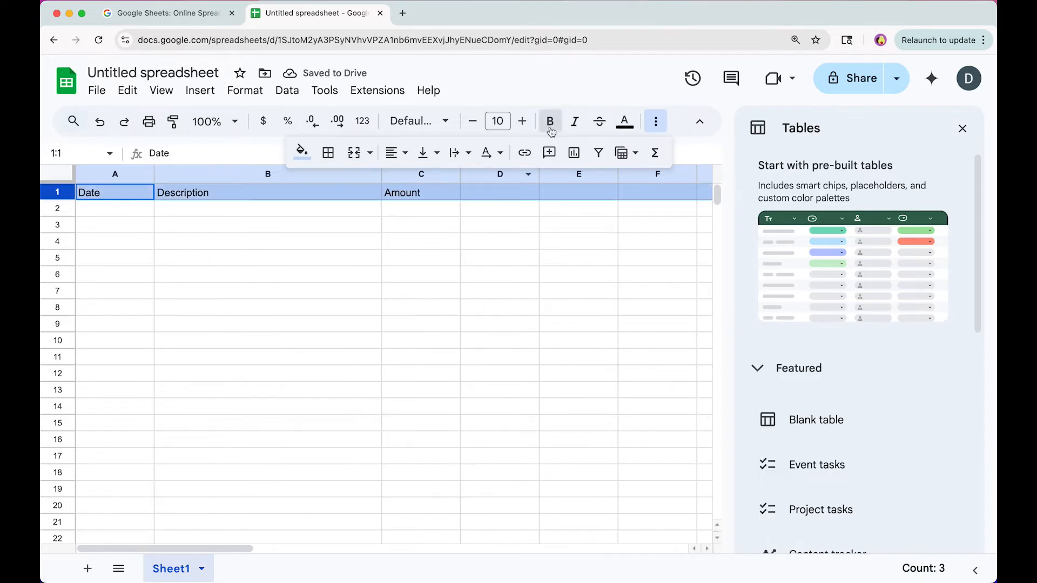
left_click(336, 215)
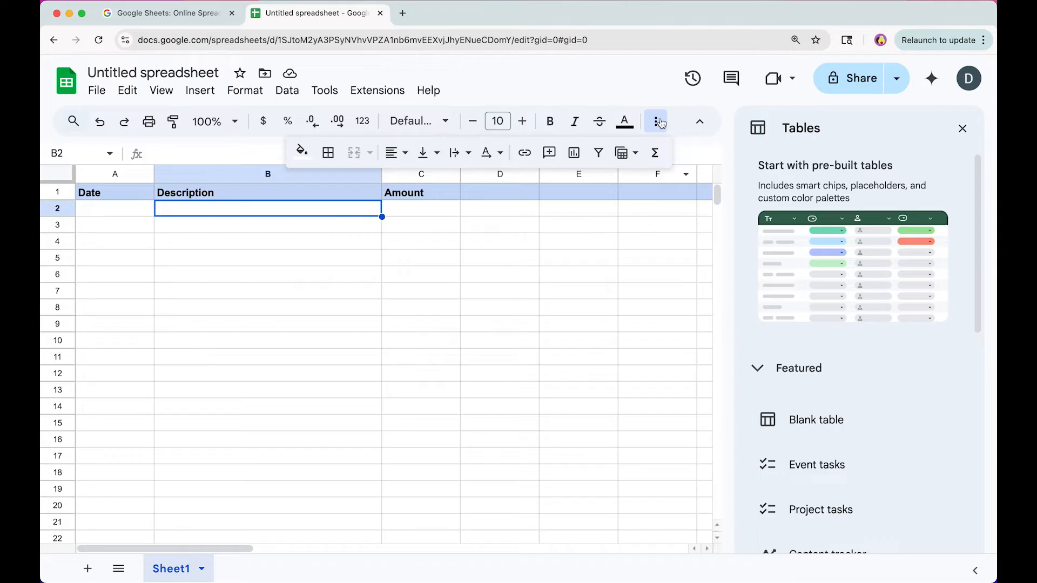
left_click(350, 226)
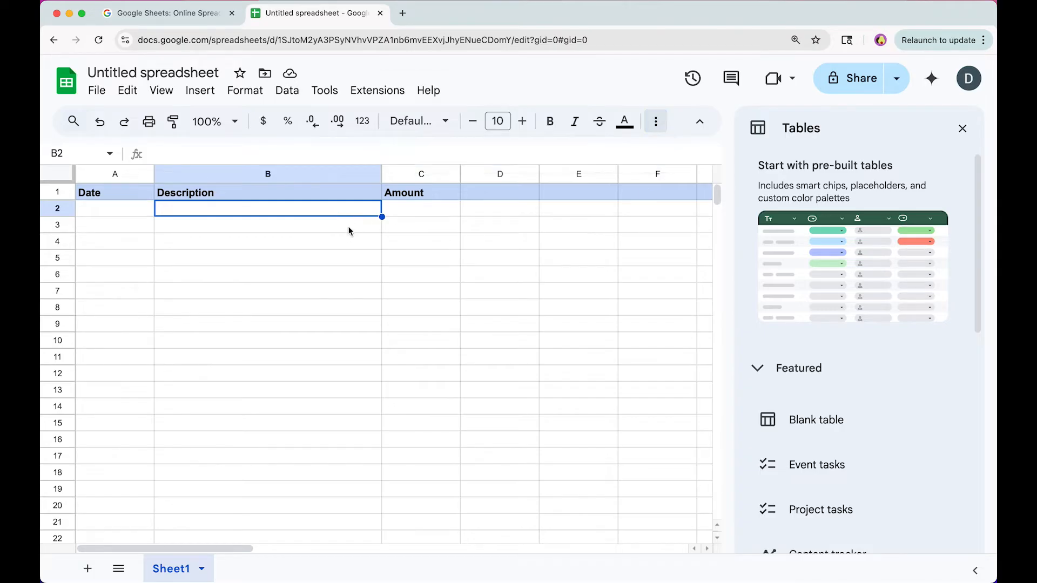
left_click(315, 213)
- Enter the first transaction in row 2 with date 6/25, description "Tacos on the boardwalk" and amount 15.19
left_click(137, 210)
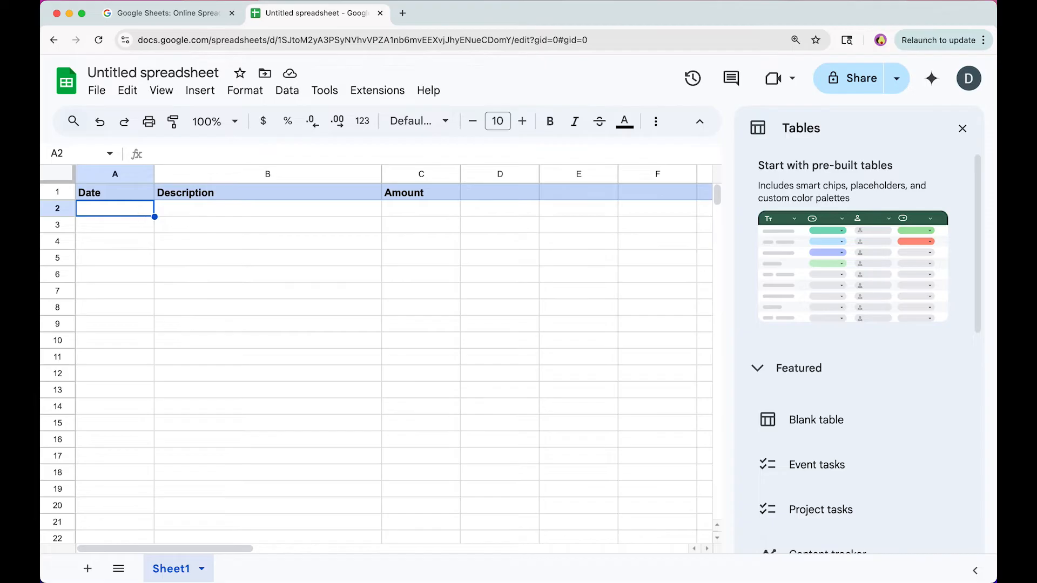
type("6/25")
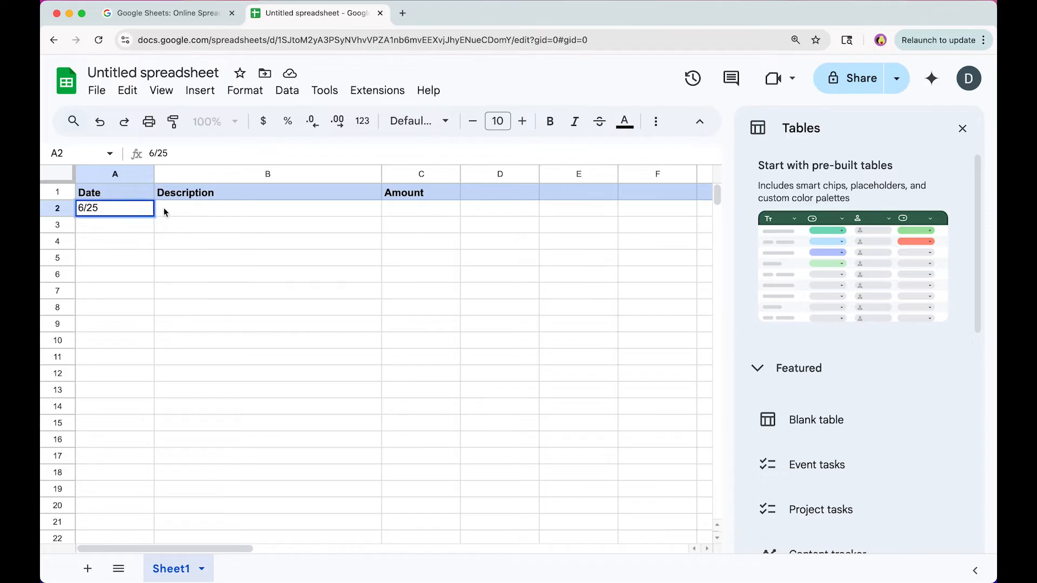
left_click(232, 213)
type("Tacos on the boardwalk")
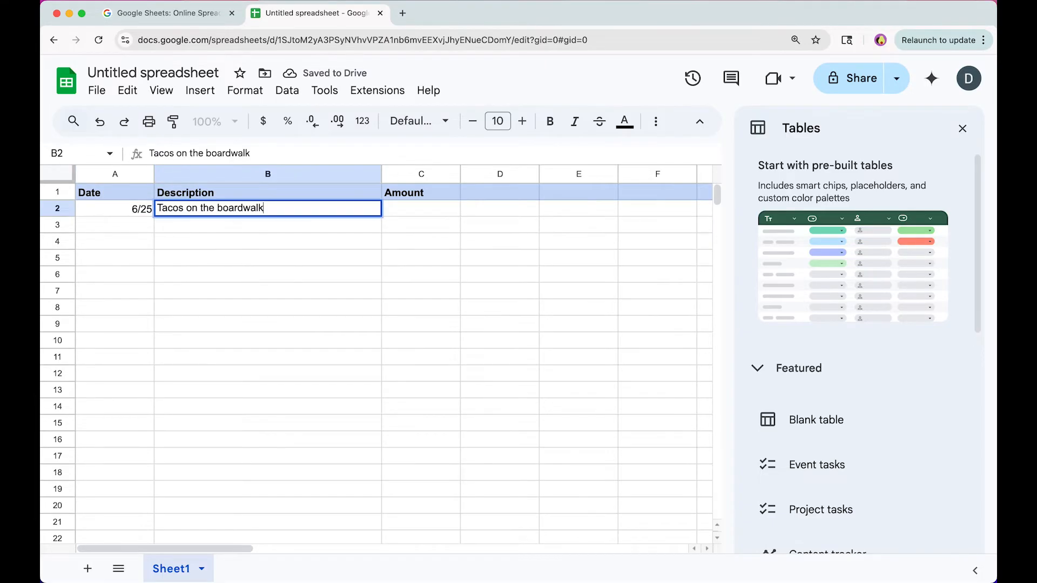
left_click(395, 214)
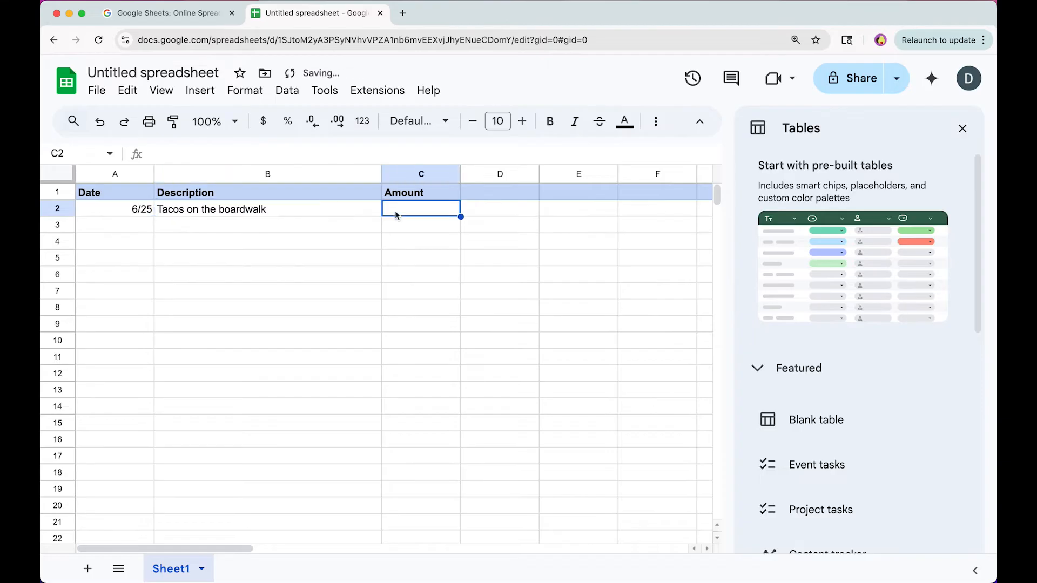
type("15.19")
left_click(487, 229)
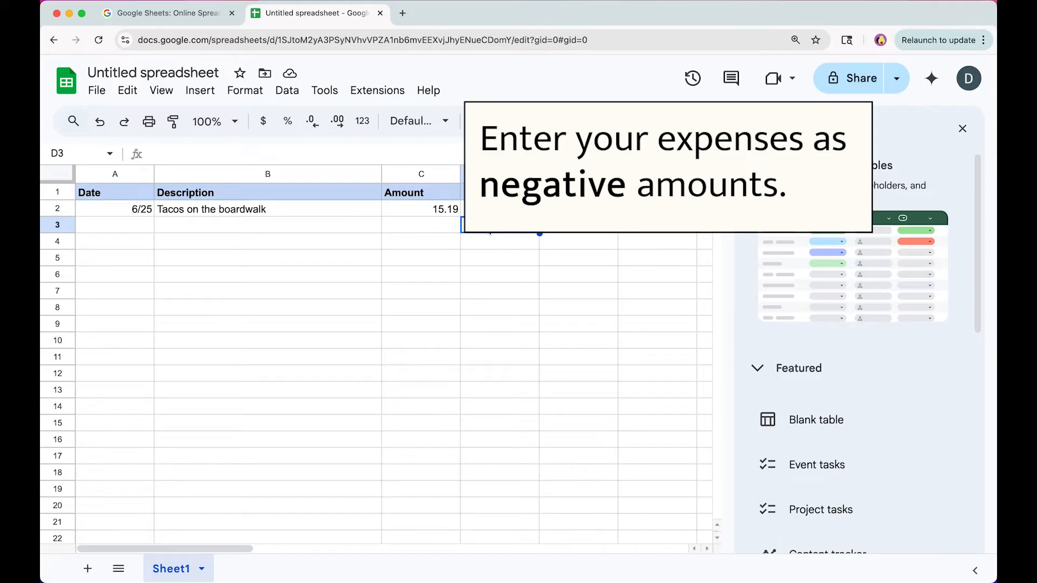
- Change the tacos amount in C2 to the negative value -15.19
left_click(428, 212)
double_click(428, 210)
left_click(151, 153)
key("Left")
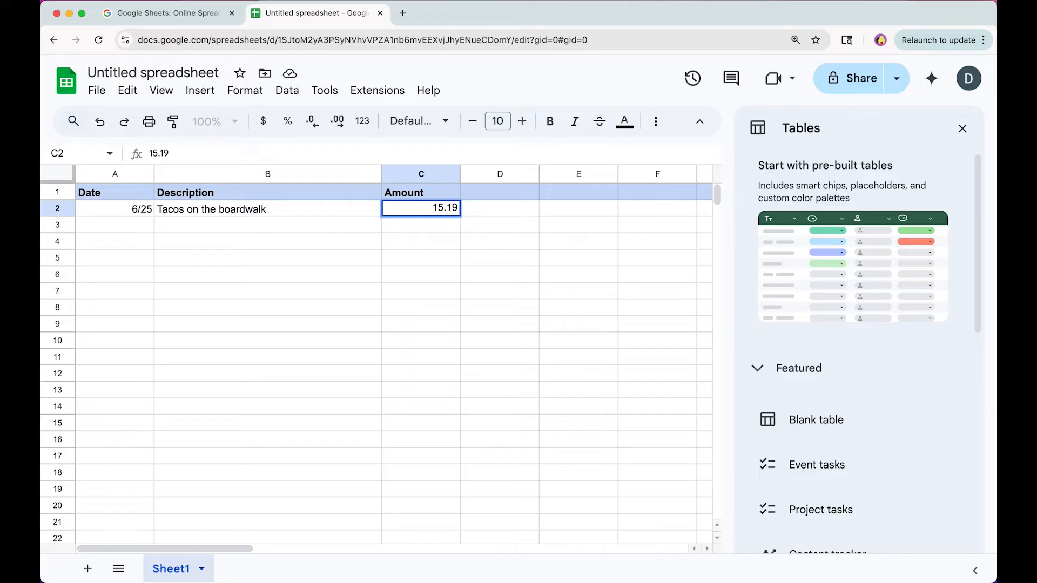
type("-")
key("Return")
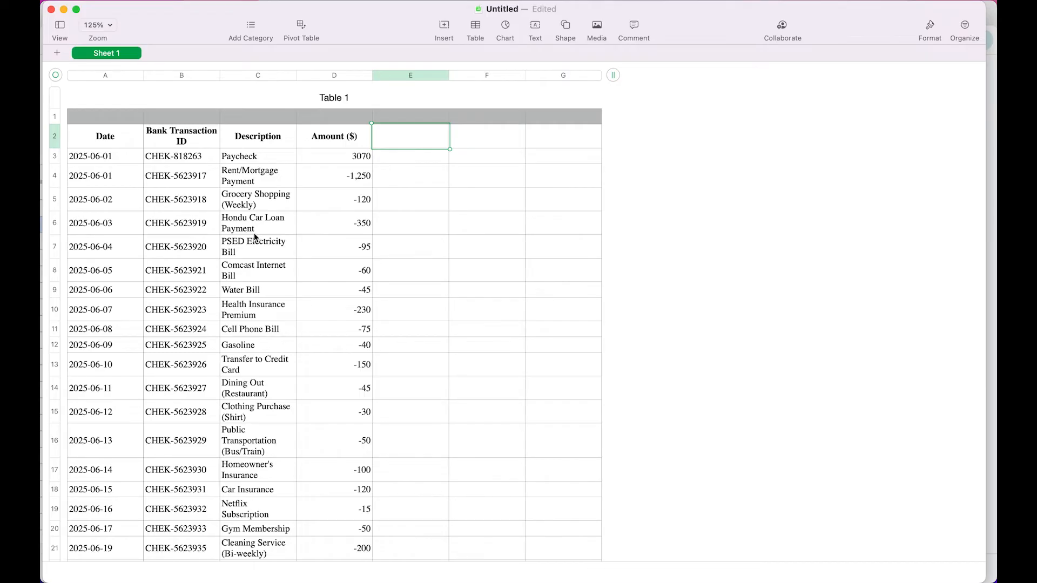
- In the Numbers table of bank transactions, delete the Bank Transaction ID column and the row holding the column titles
left_click(187, 75)
right_click(188, 74)
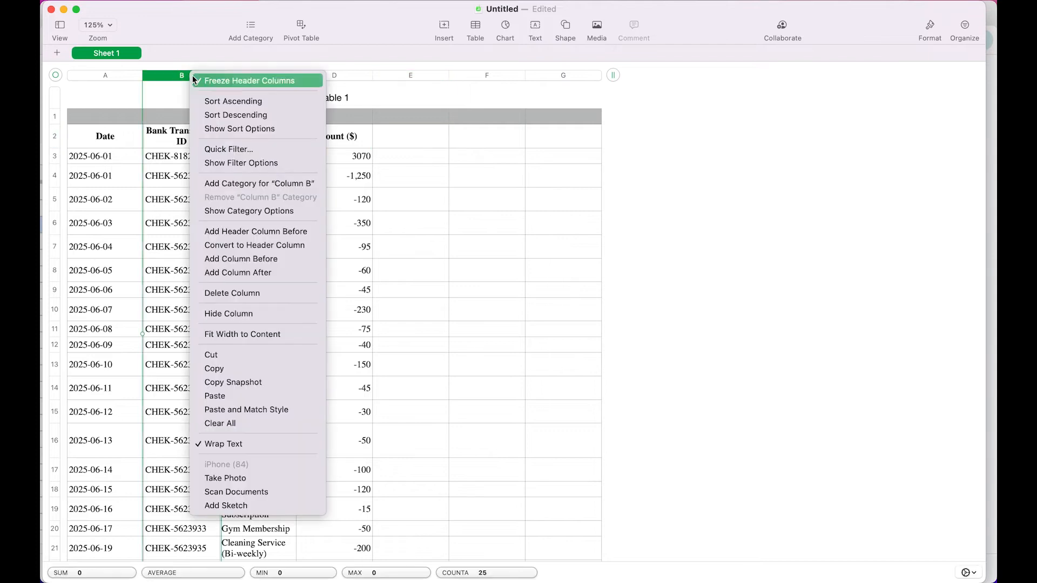
left_click(270, 289)
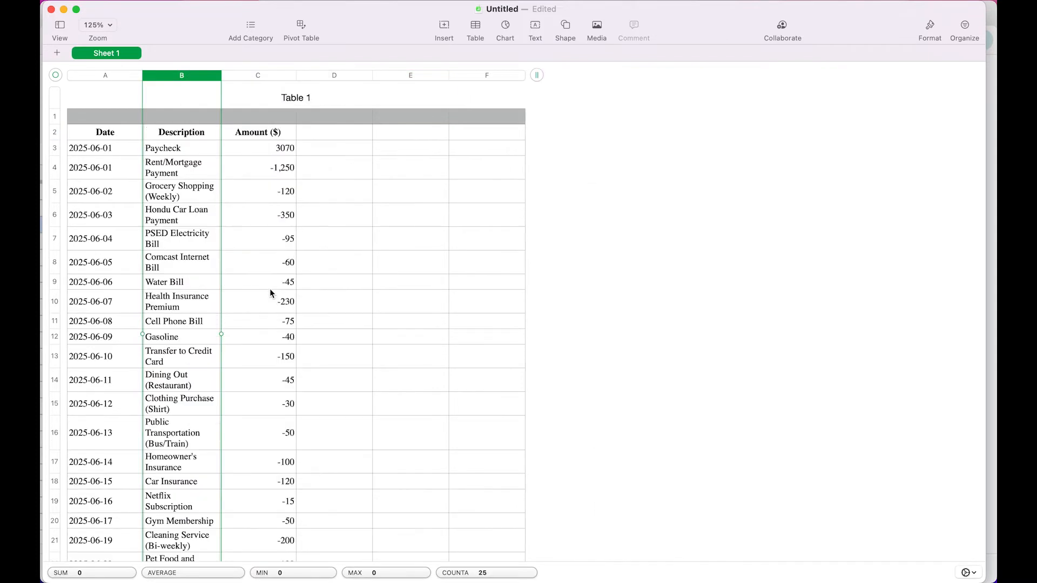
left_click(270, 288)
left_click(55, 132)
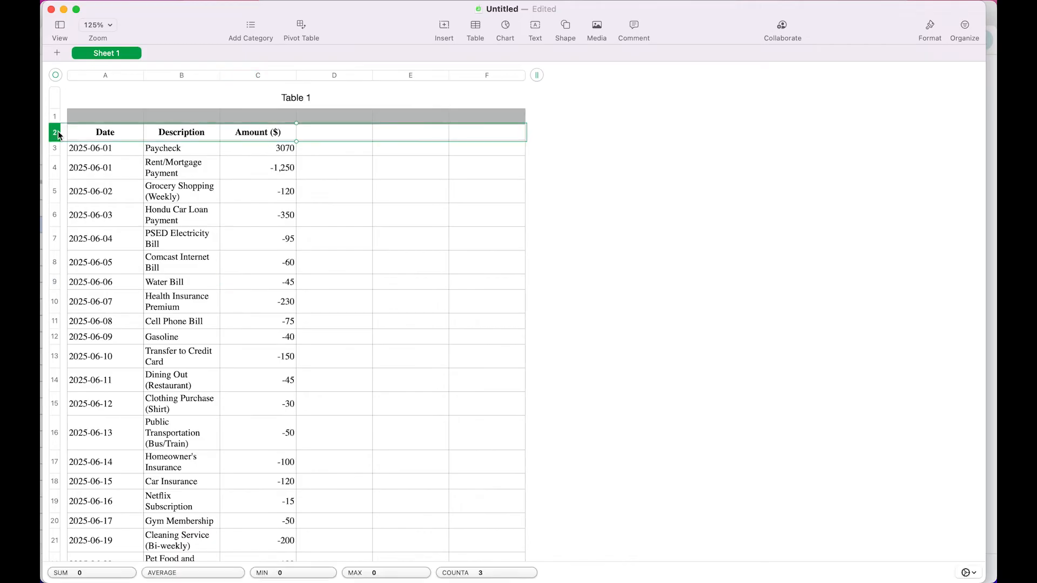
right_click(56, 135)
left_click(108, 221)
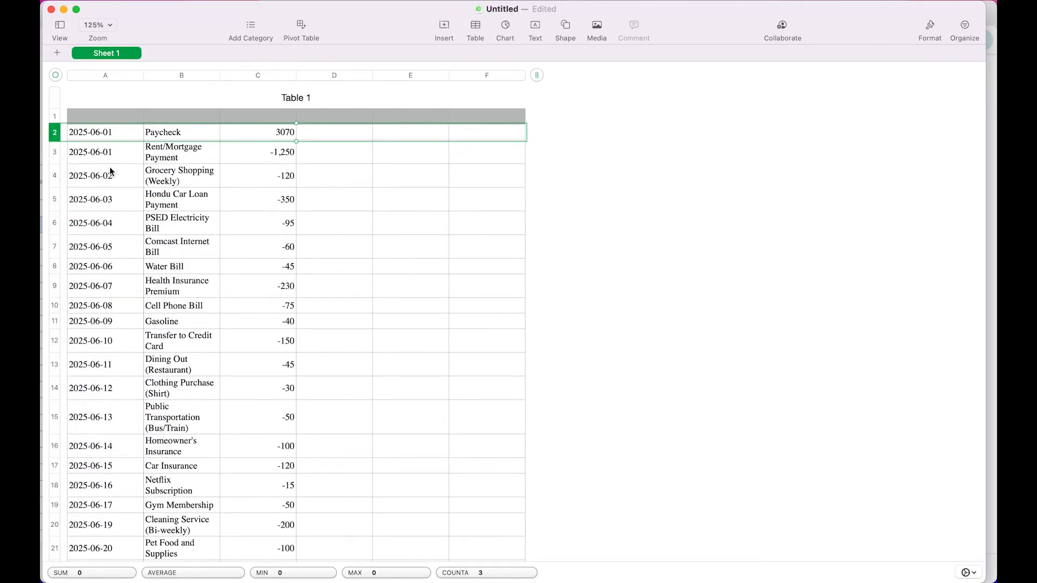
- Copy all date, description and amount entries from row 2 through row 25 of the Numbers table
left_click_drag(125, 132, 252, 481)
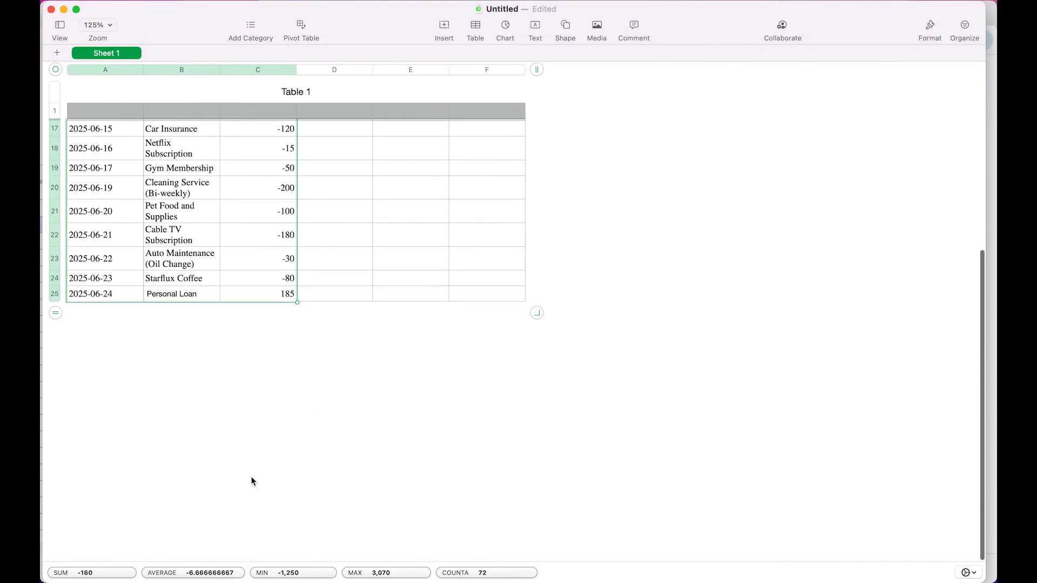
right_click(253, 243)
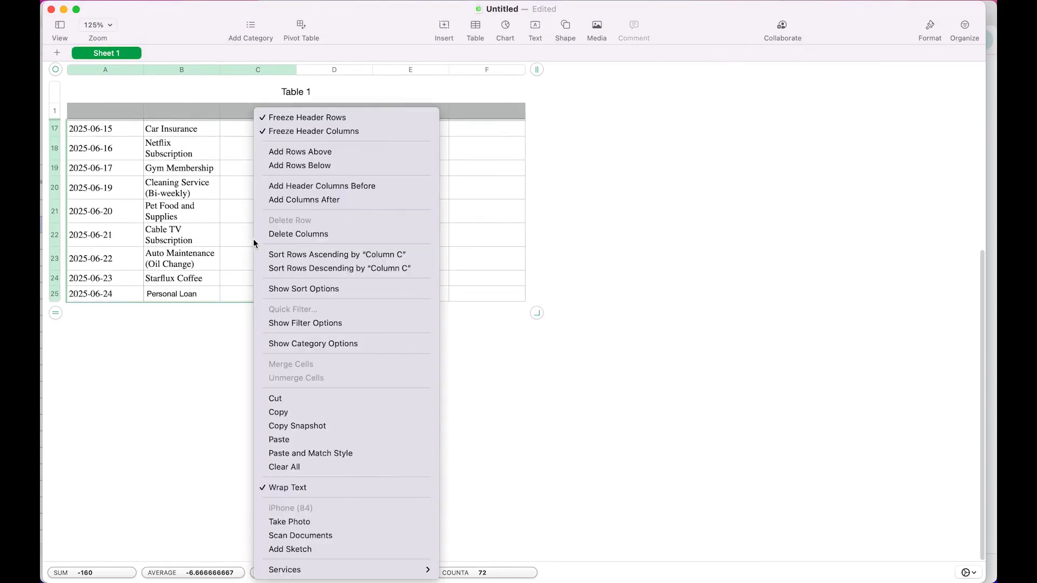
left_click(300, 410)
- Switch to Google Sheets and paste the copied transactions as values only, starting at cell A3
key("super+Tab")
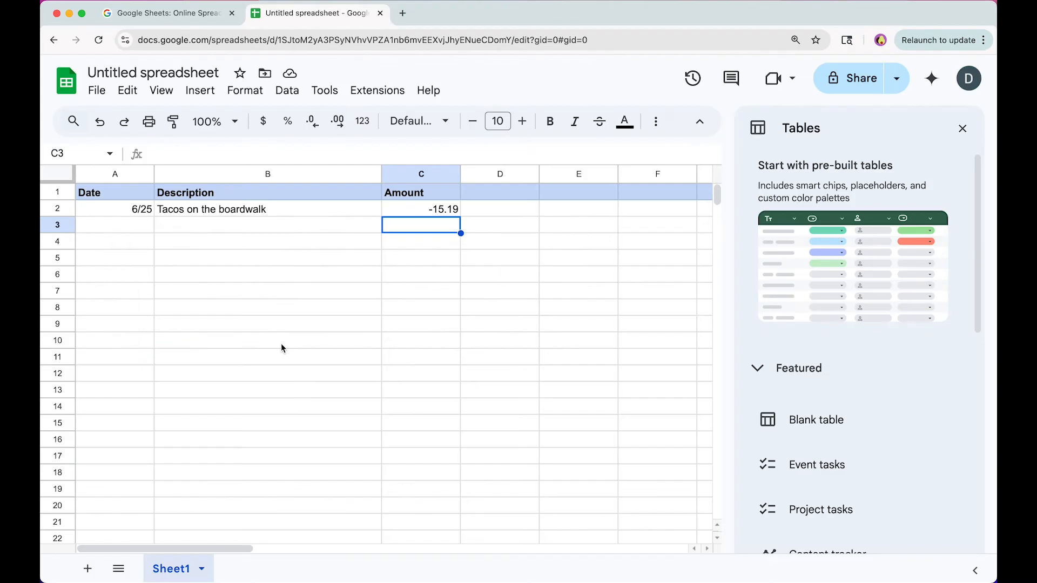
left_click(121, 226)
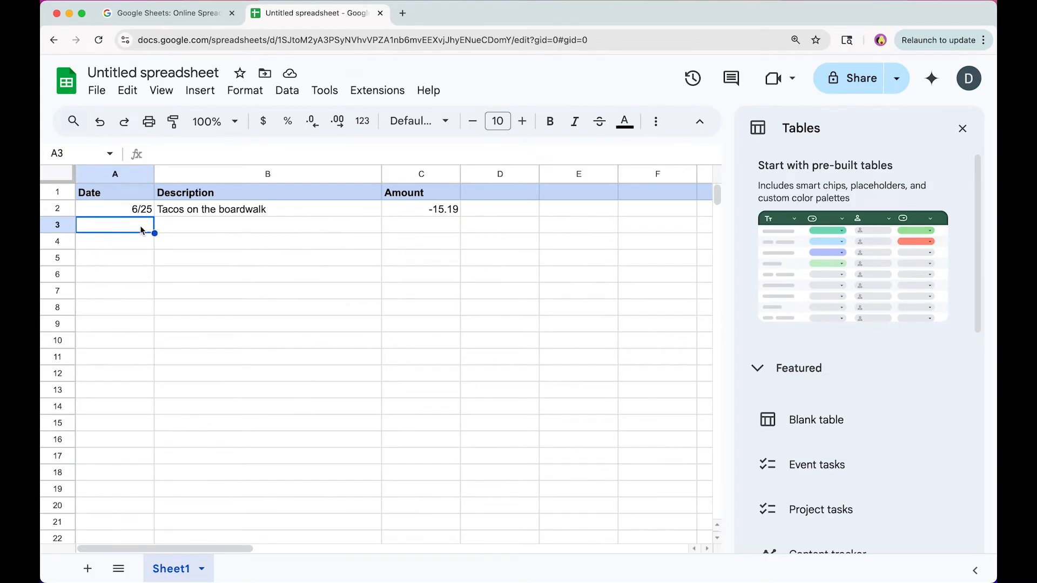
right_click(141, 231)
mouse_move(270, 214)
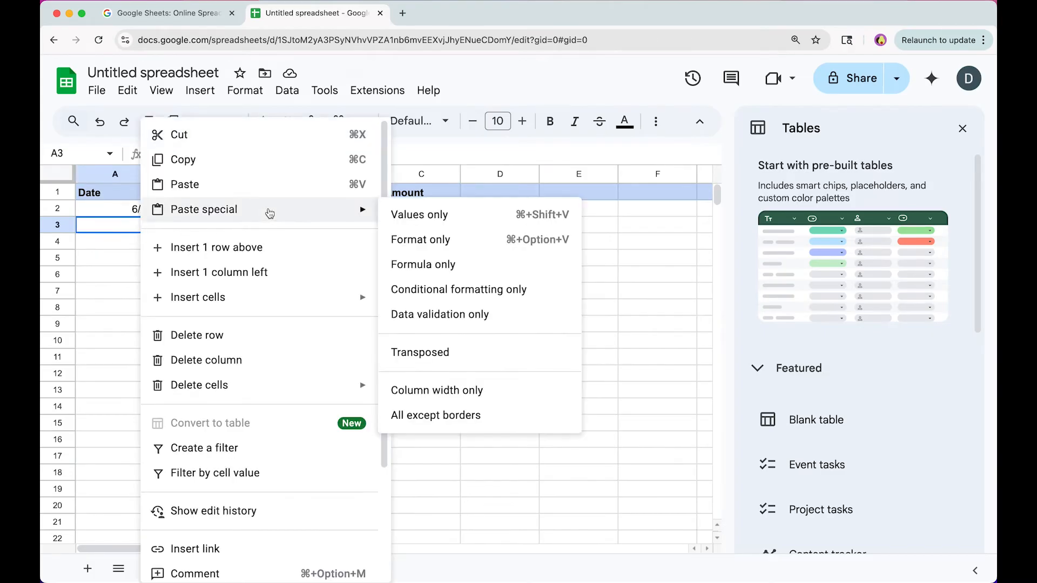
left_click(451, 215)
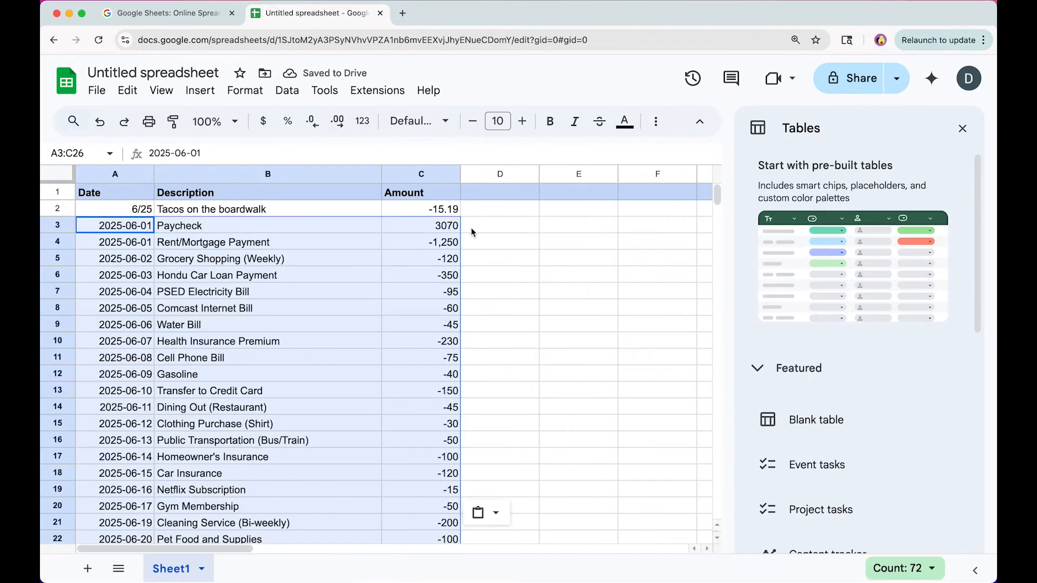
left_click(470, 227)
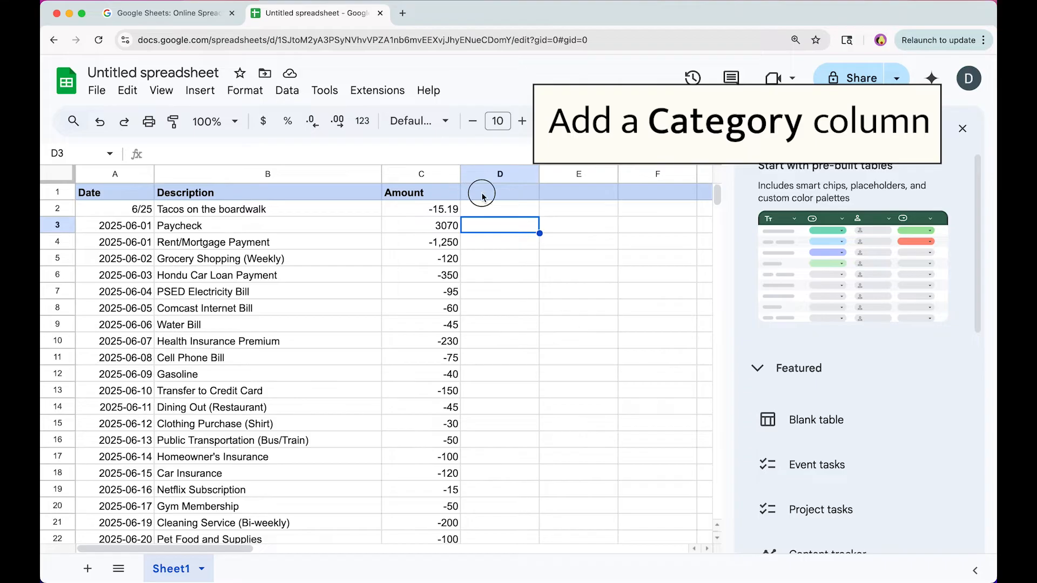
- Add a fourth column header named Category in cell D1
left_click(482, 193)
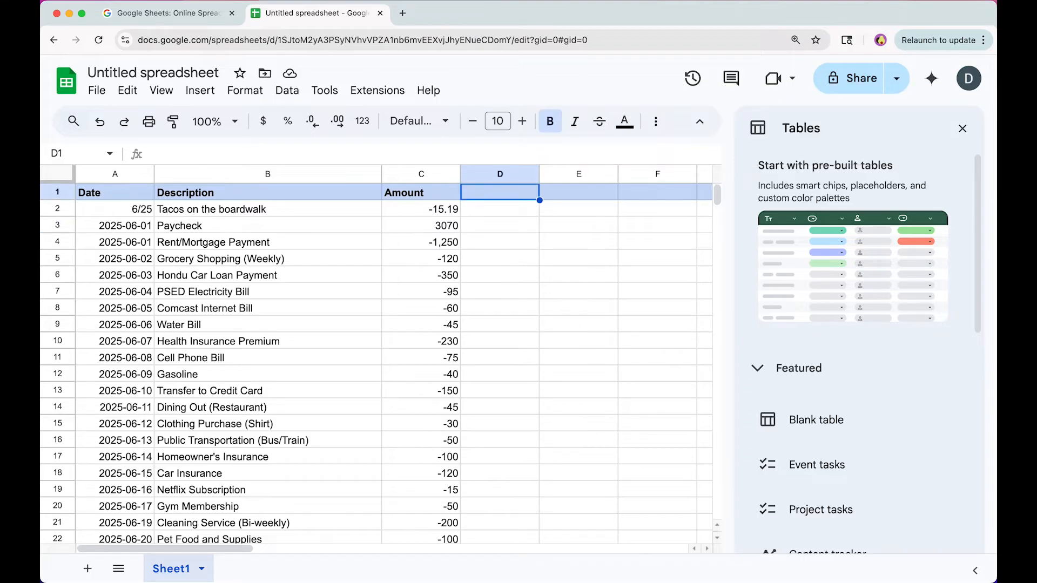
type("Category")
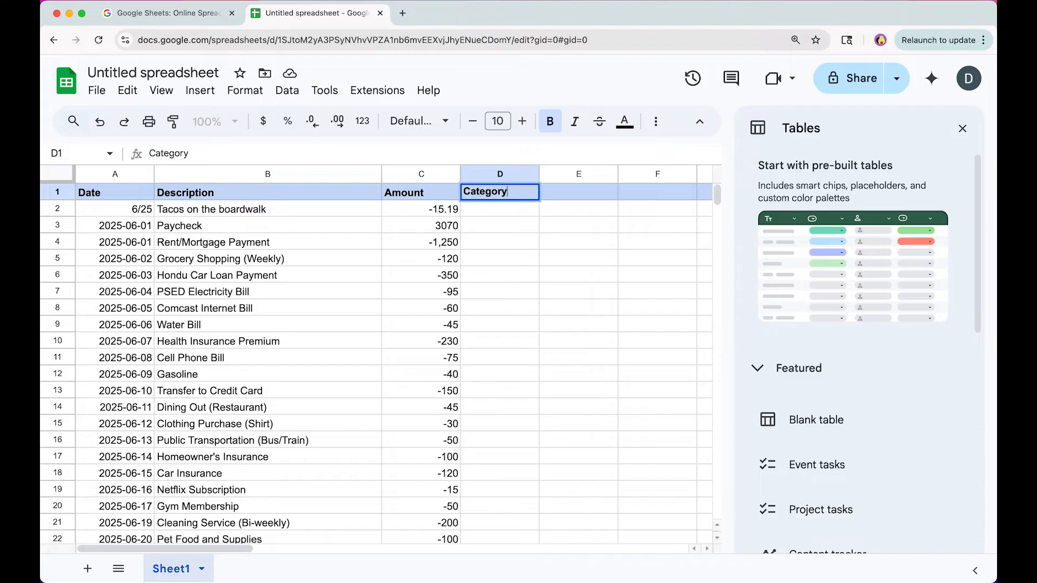
key("Return")
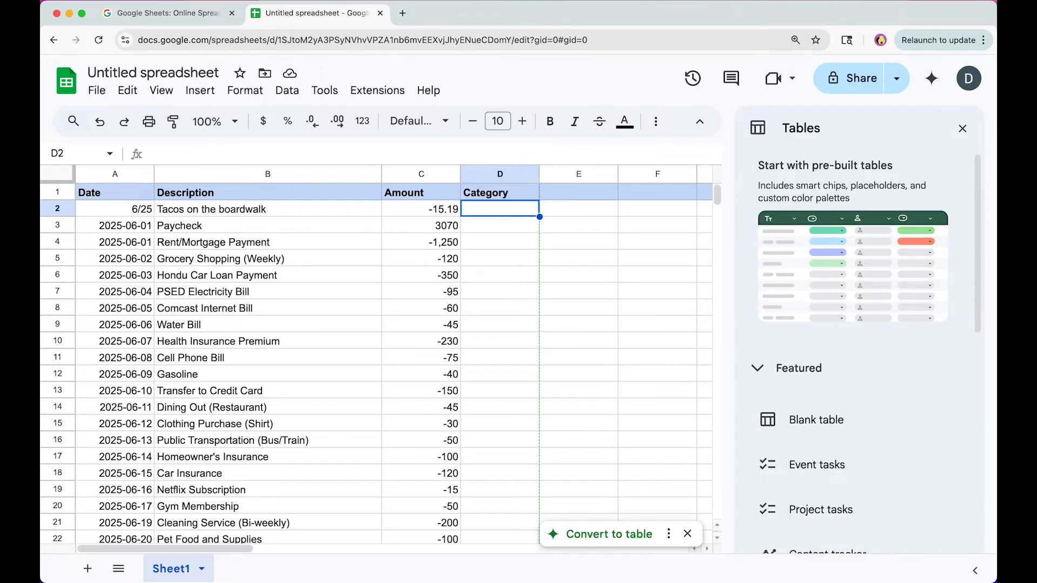
type("Food")
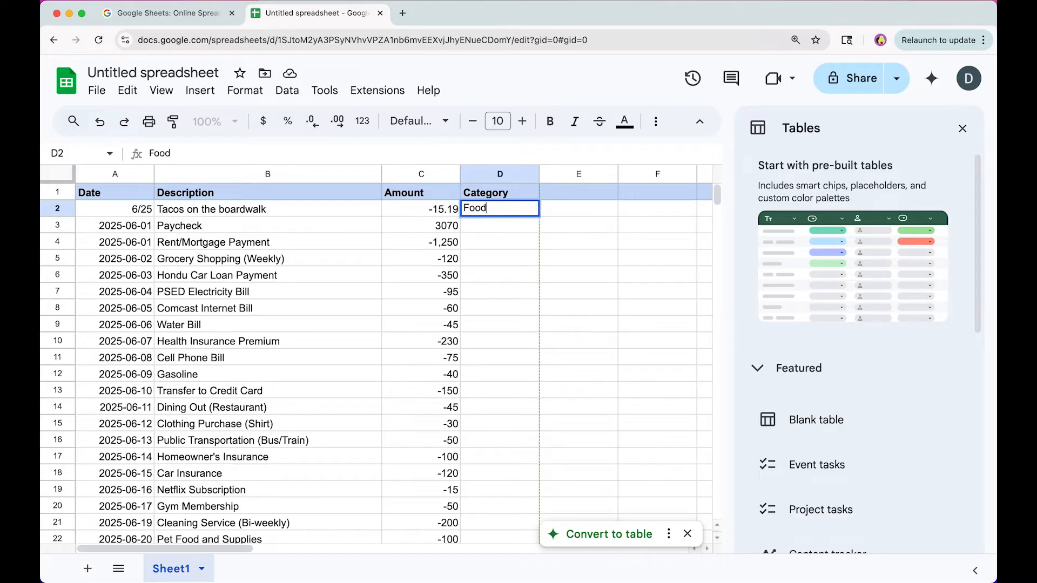
key("Return")
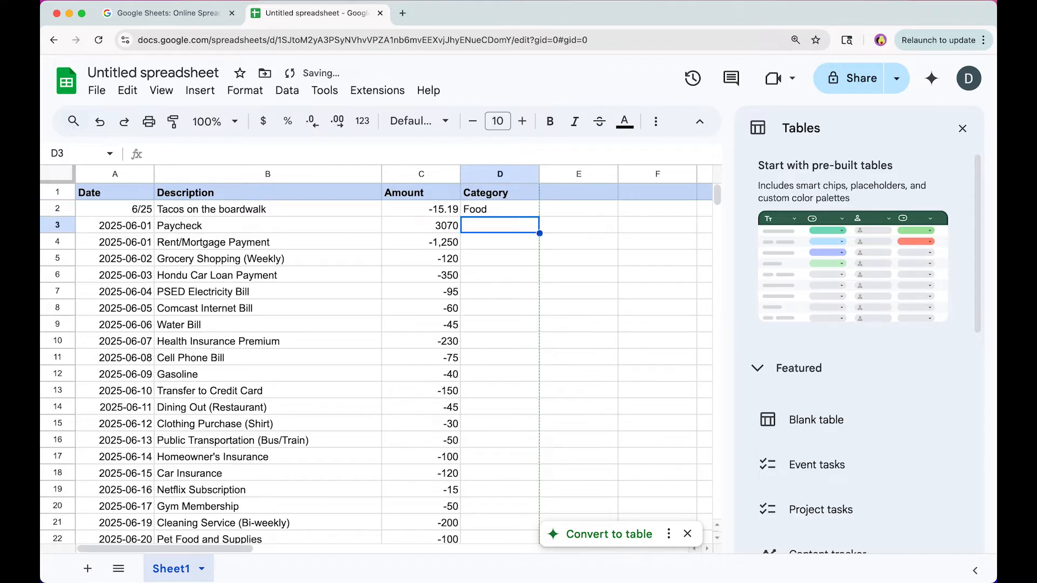
type("Income")
key("Return")
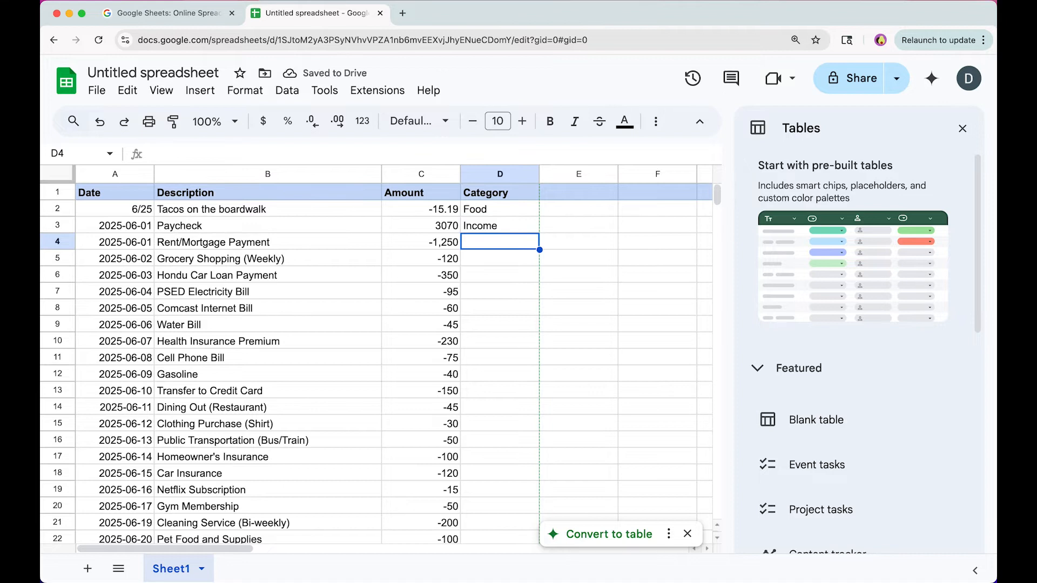
key("Up")
key("Delete")
key("Up")
key("Delete")
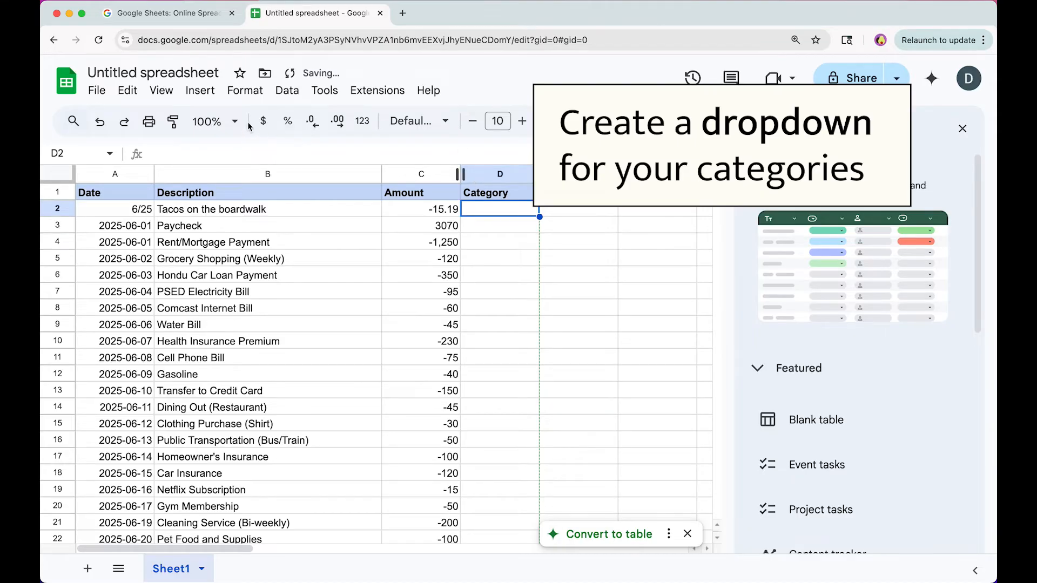
- Add a dropdown data validation rule to cell D2 with Income and Housing as its first two options
left_click(287, 92)
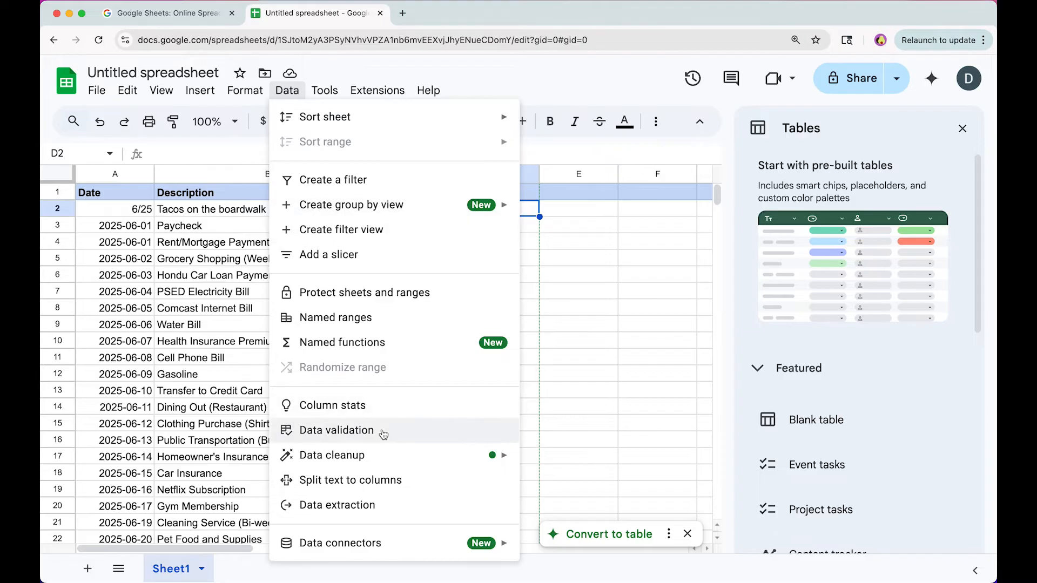
left_click(384, 434)
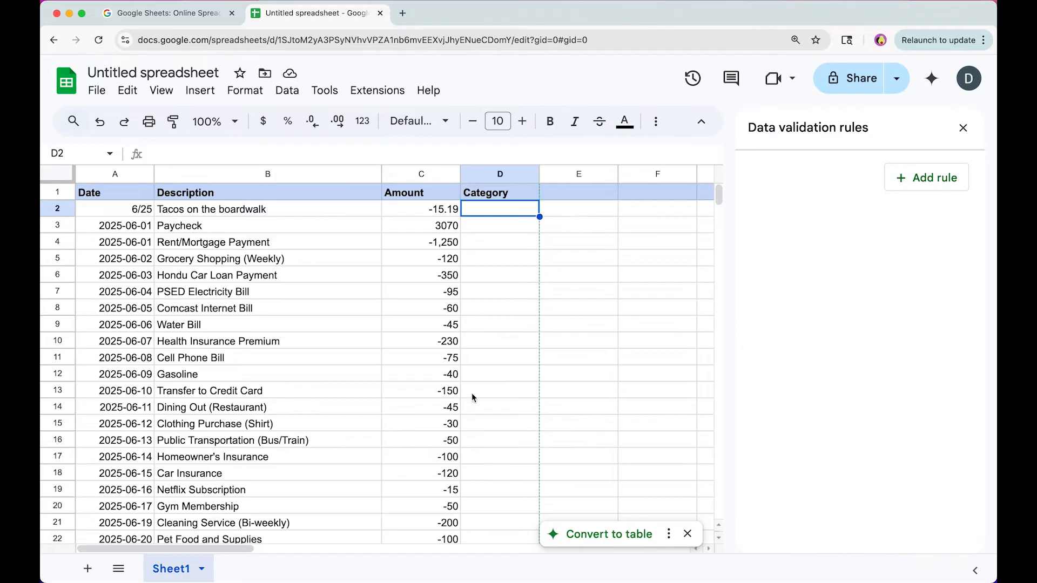
left_click(923, 179)
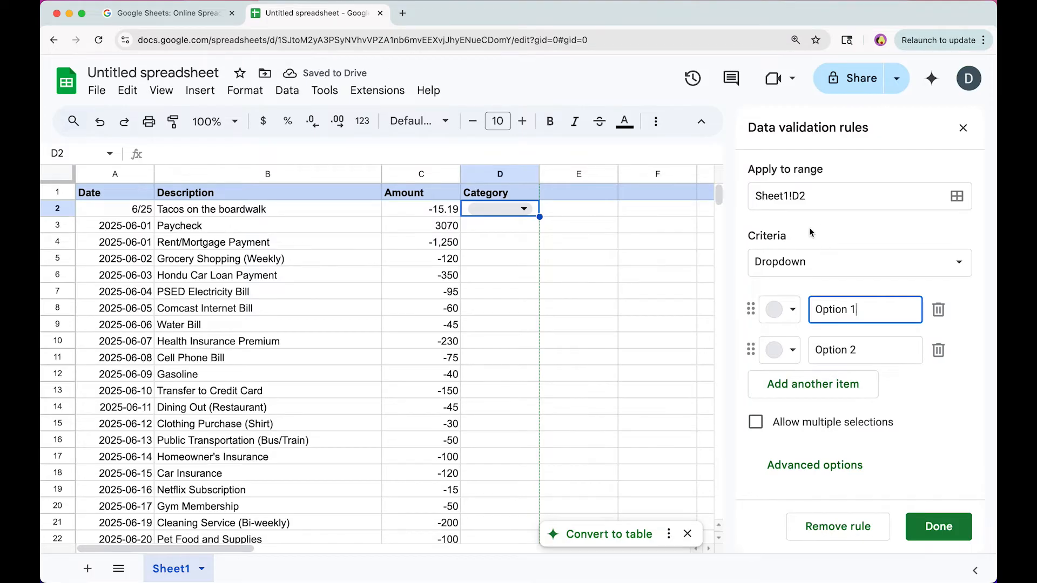
key("BackSpace")
key("BackSpace")
key("BackSpace")
key("BackSpace")
key("BackSpace")
key("BackSpace")
key("BackSpace")
key("BackSpace")
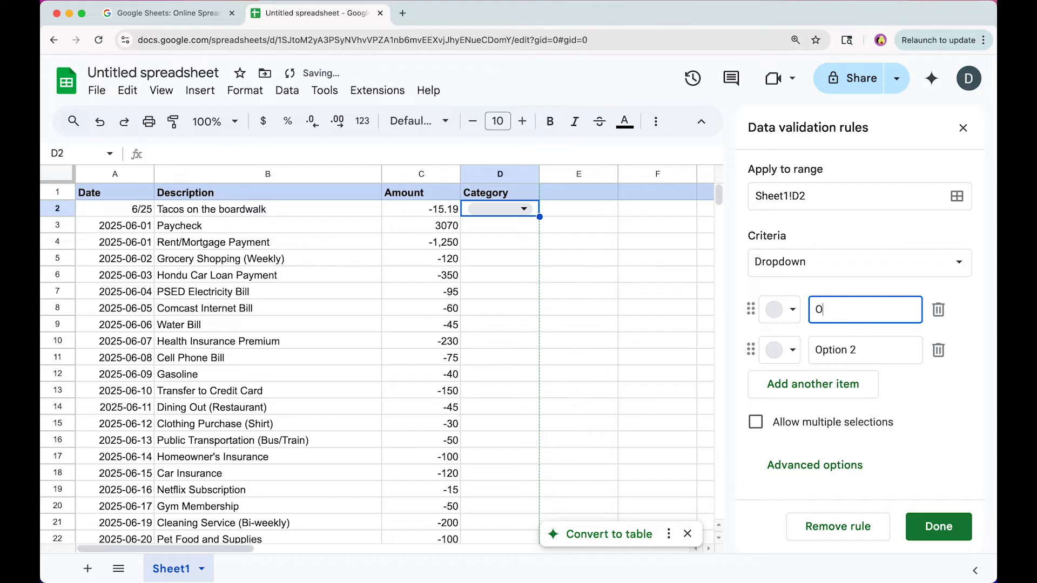
type("Income")
triple_click(849, 346)
type("Housing")
- Add Utilities, Food, Transportation and Debt Payment as further options of the dropdown rule
left_click(856, 380)
type("Utilities")
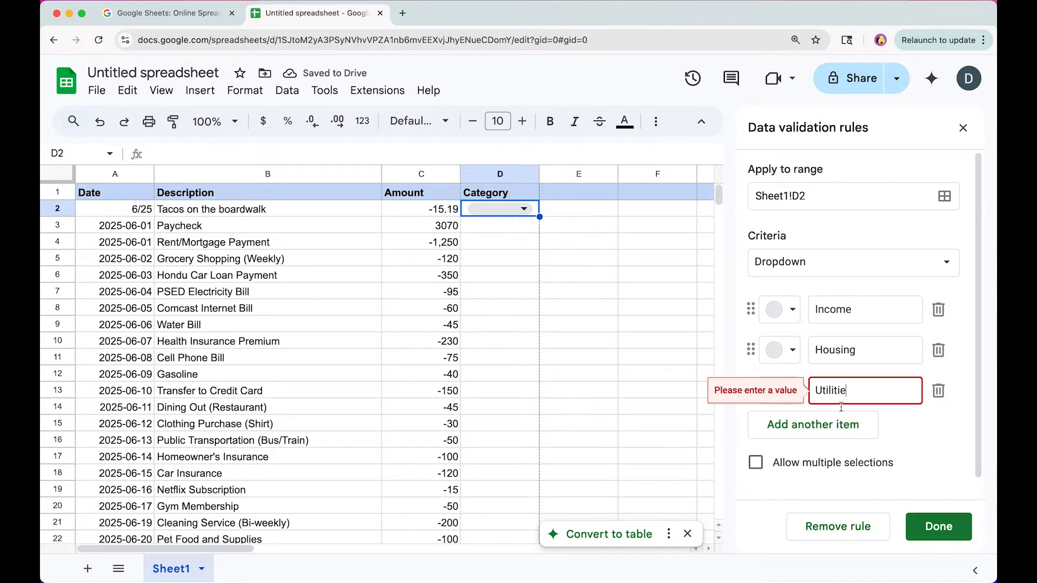
left_click(835, 421)
type("Food")
left_click(834, 463)
type("Transportation")
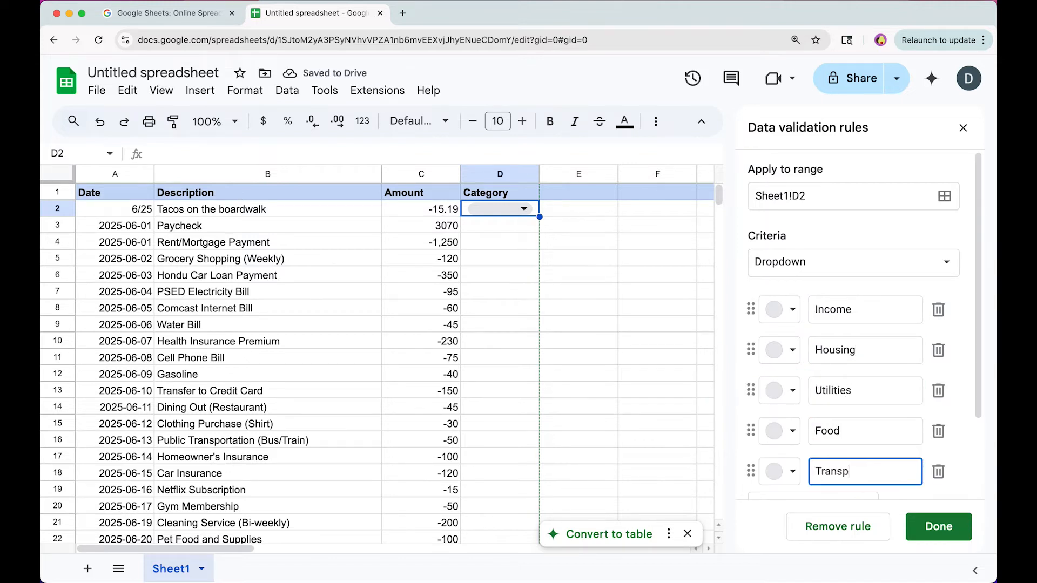
left_click(834, 464)
type("Debt Payment")
- Extend the dropdown rule's options with Entertainment, Leisure and Other
scroll(837, 405, "down", 2)
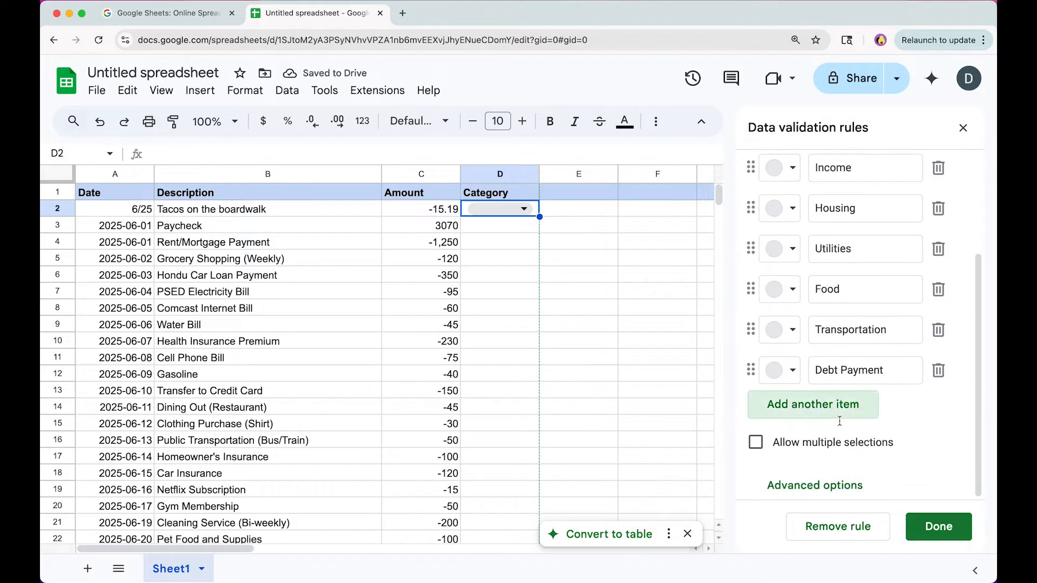
left_click(813, 408)
type("Entertainment")
left_click(846, 446)
type("Leisure")
key("Return")
type("Other")
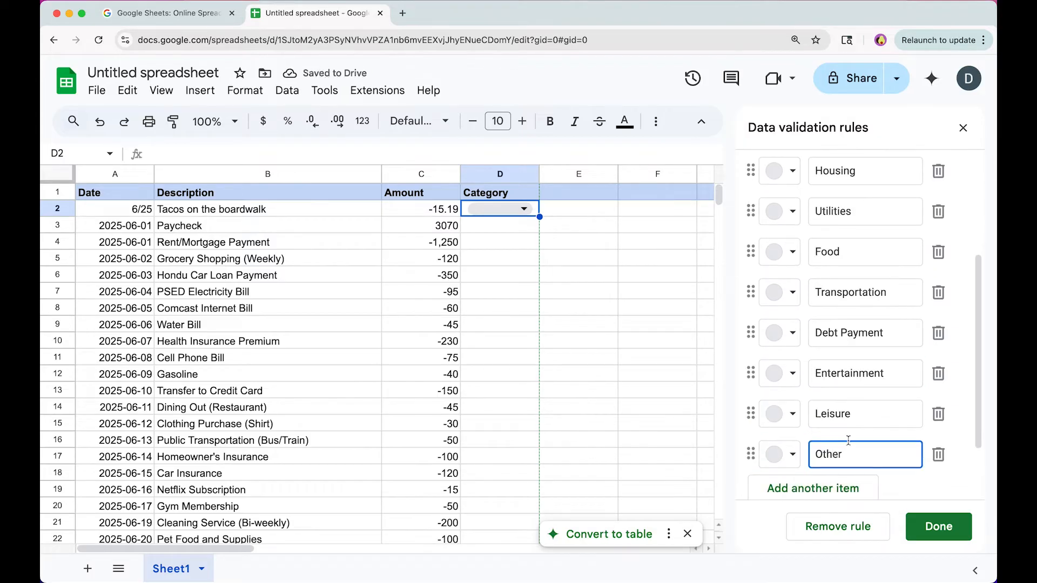
- Color the Income option light green and the Housing option light blue
scroll(848, 440, "up", 5)
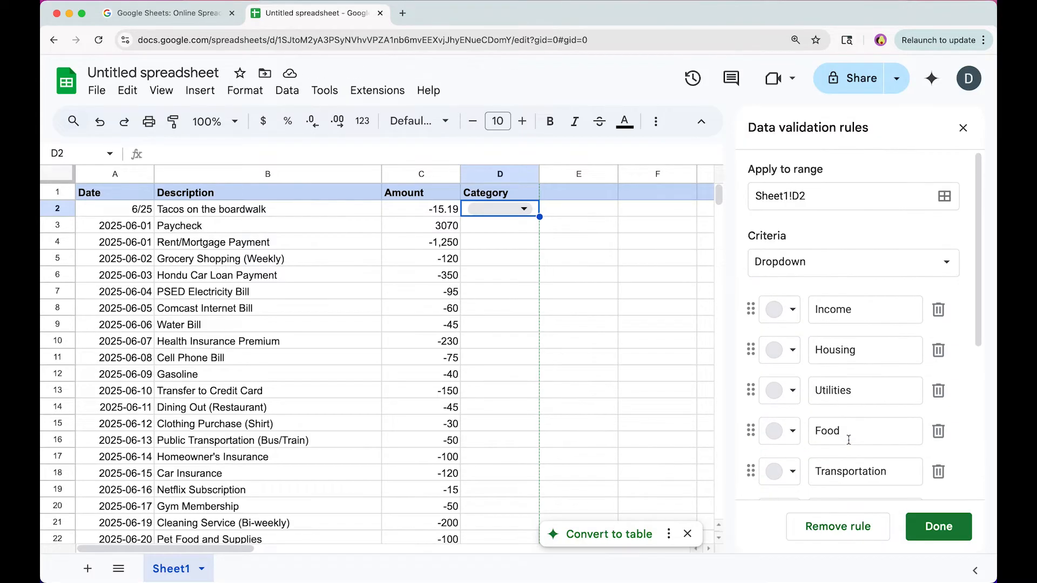
left_click(791, 324)
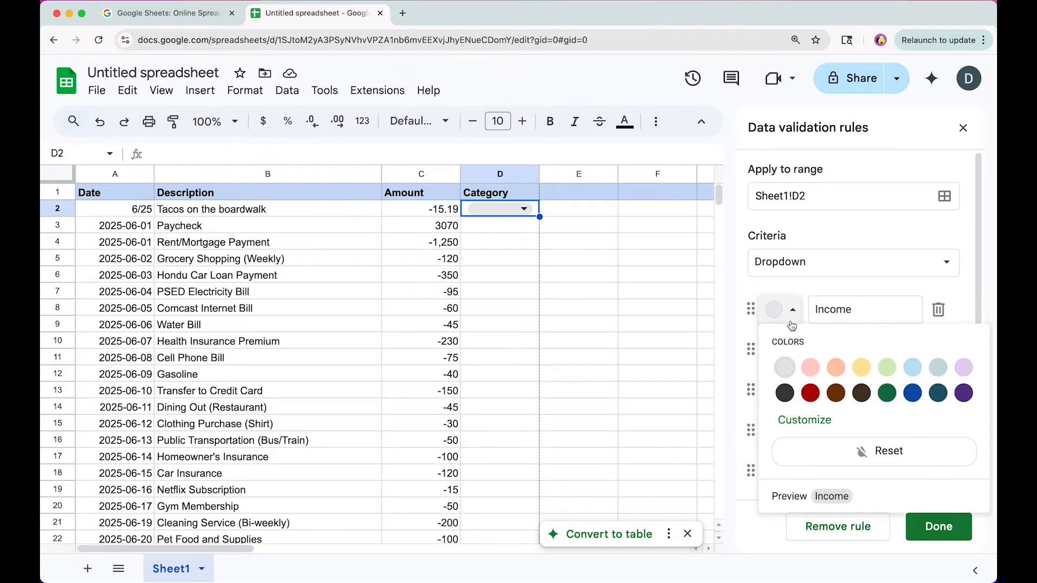
left_click(861, 367)
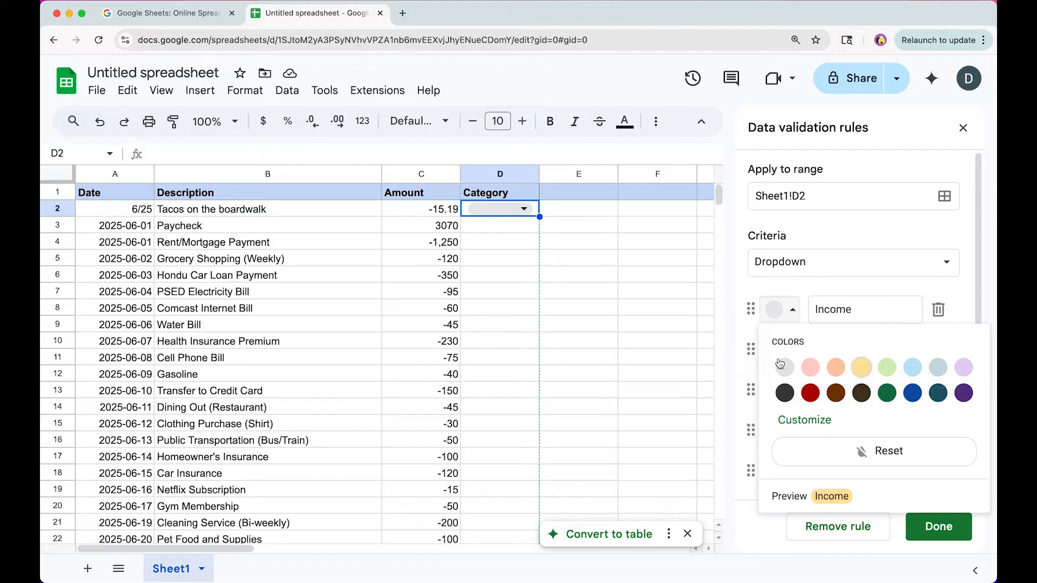
left_click(887, 368)
left_click(777, 358)
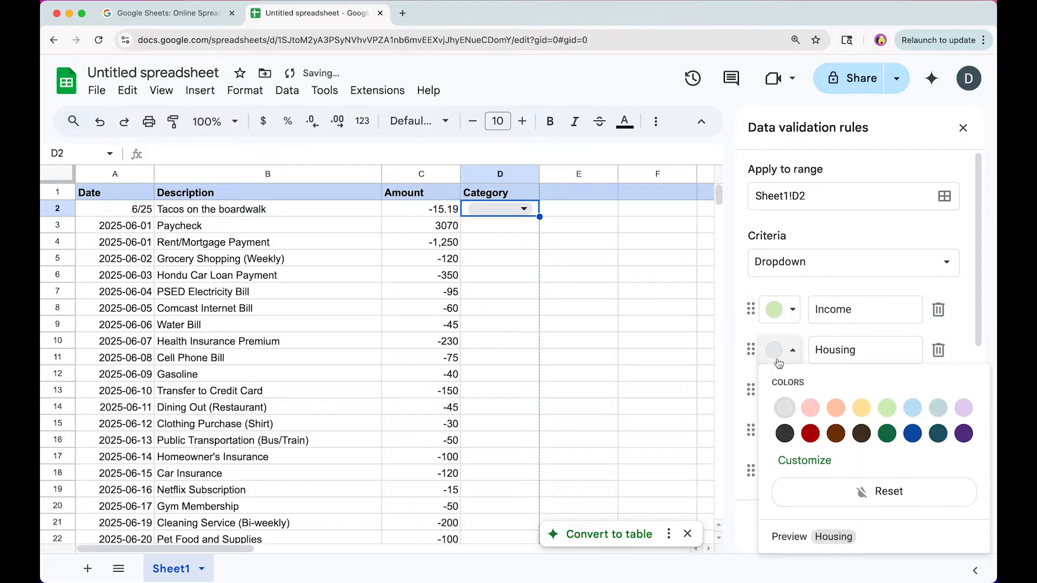
left_click(912, 407)
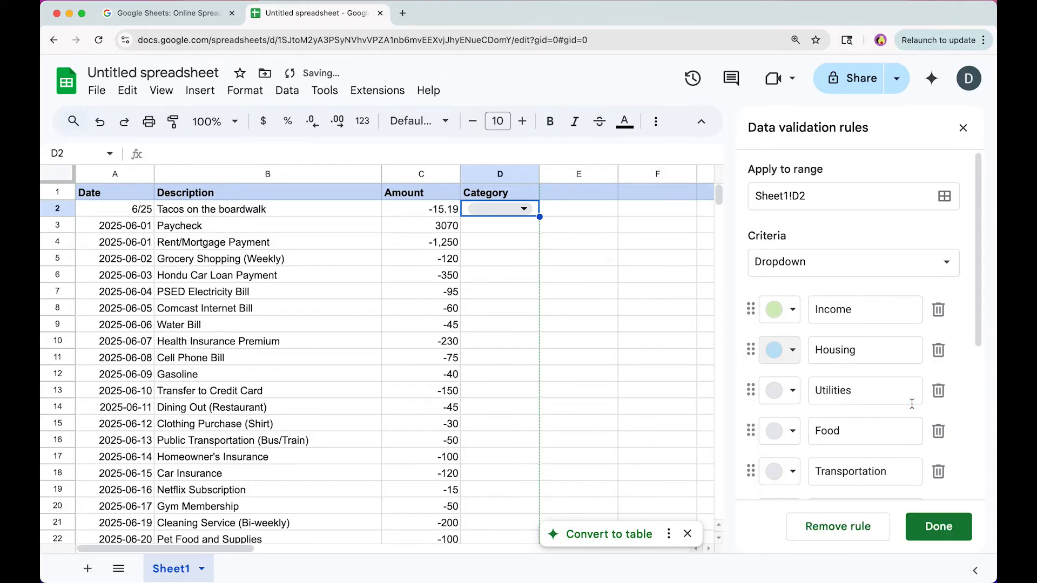
- Color the Leisure option dark purple, then save the dropdown rule and close the data validation settings
scroll(797, 401, "down", 4)
left_click(794, 403)
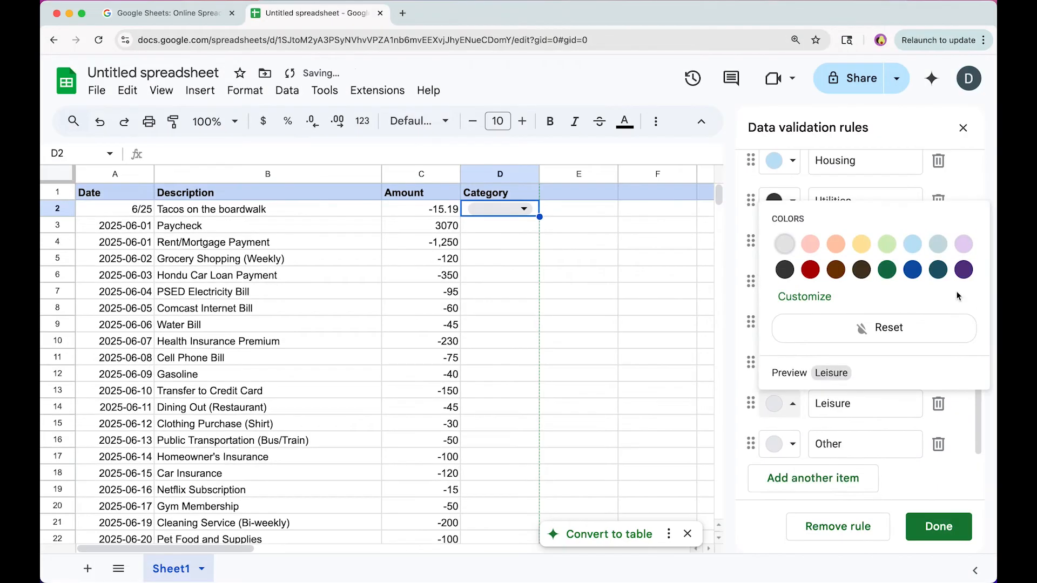
left_click(963, 269)
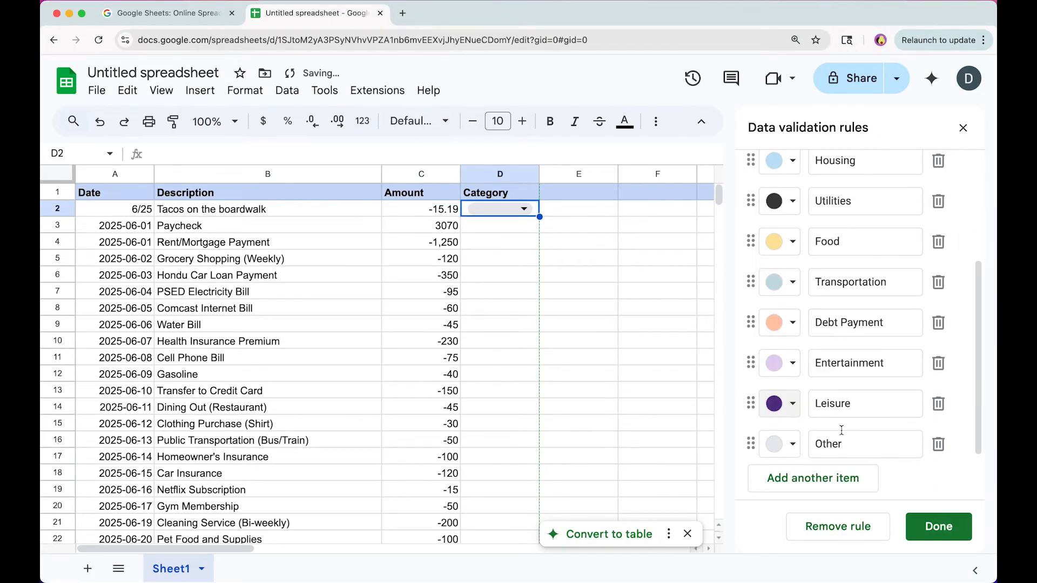
left_click(928, 525)
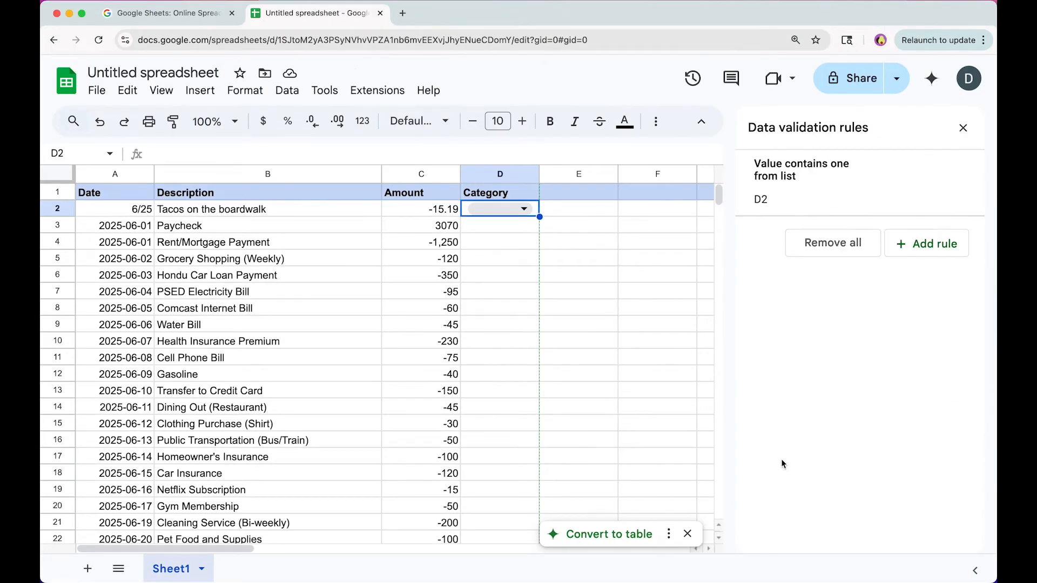
left_click(962, 128)
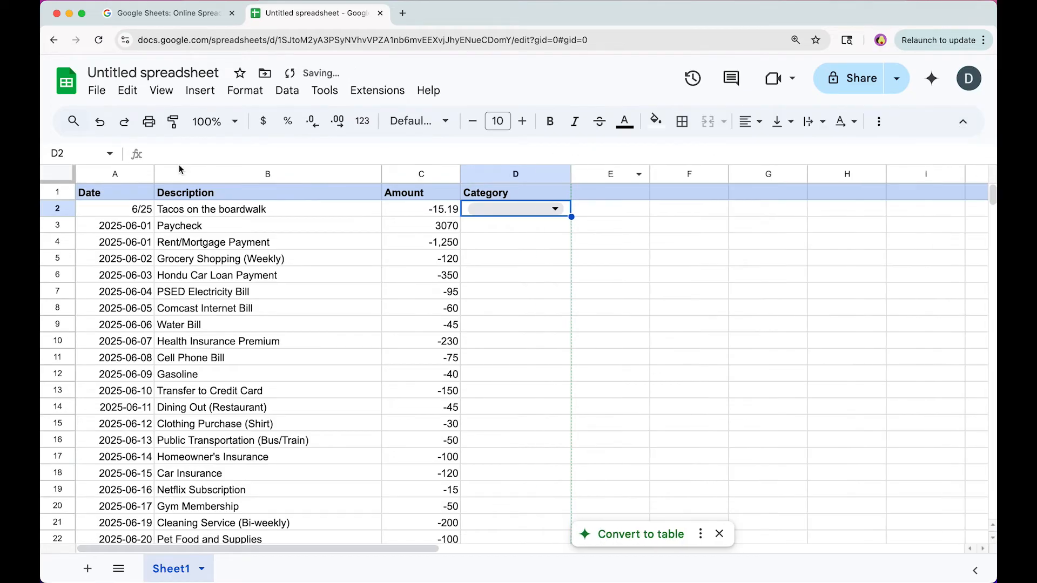
left_click(555, 208)
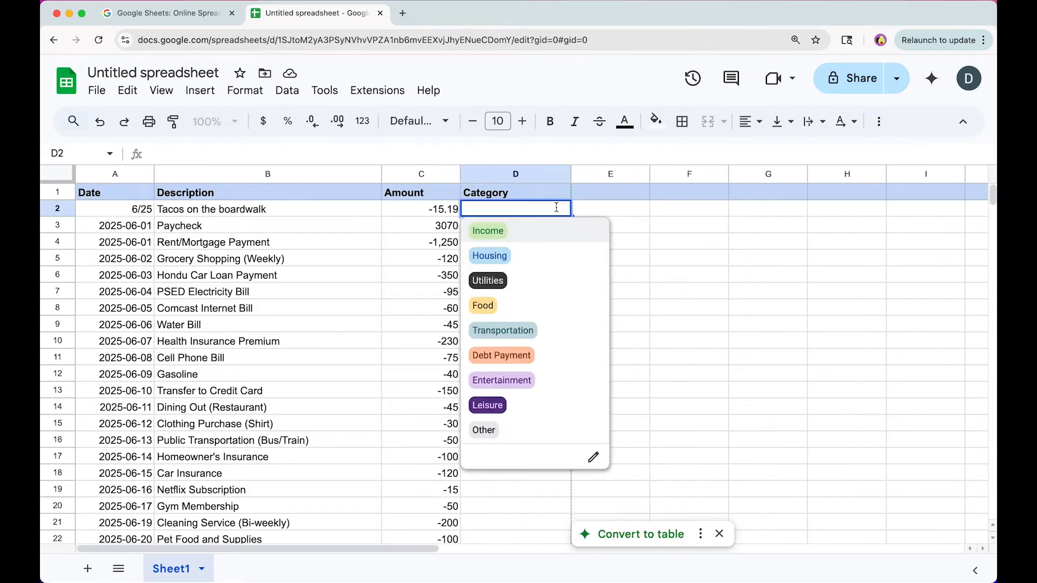
left_click(513, 304)
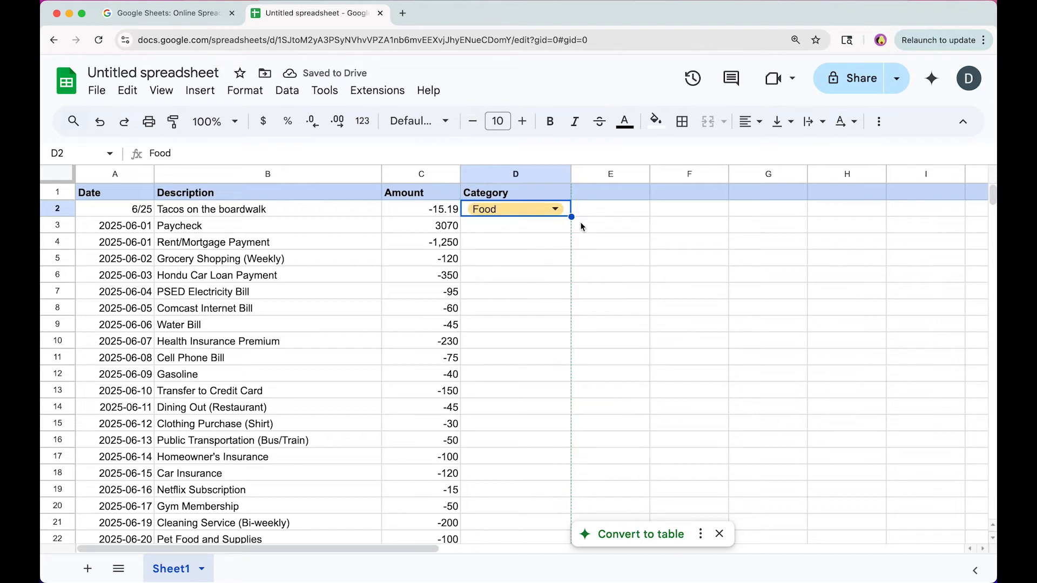
key("BackSpace")
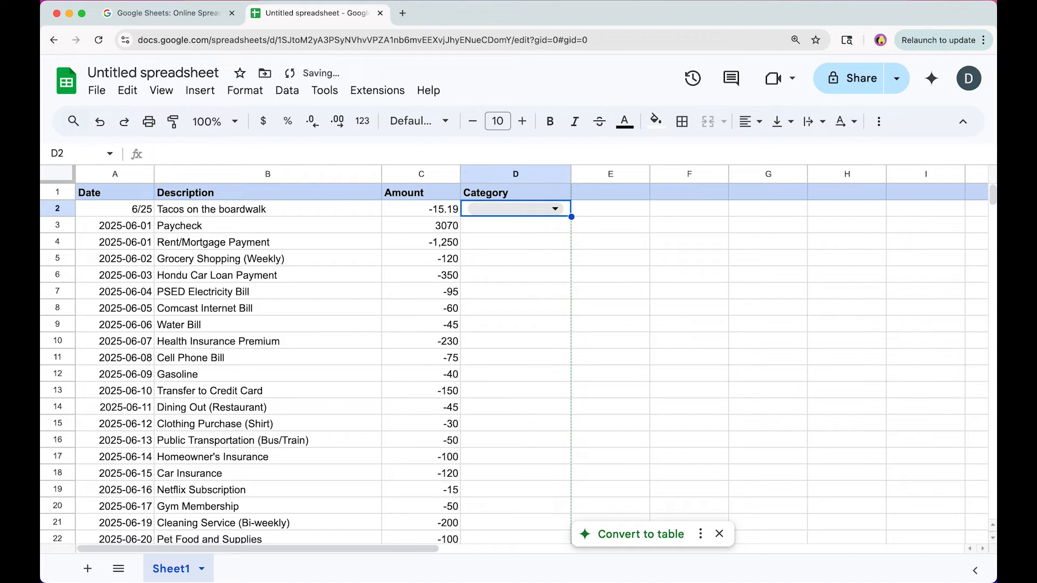
- Copy the empty category dropdown from D2 and paste it into D3:D26
right_click(567, 206)
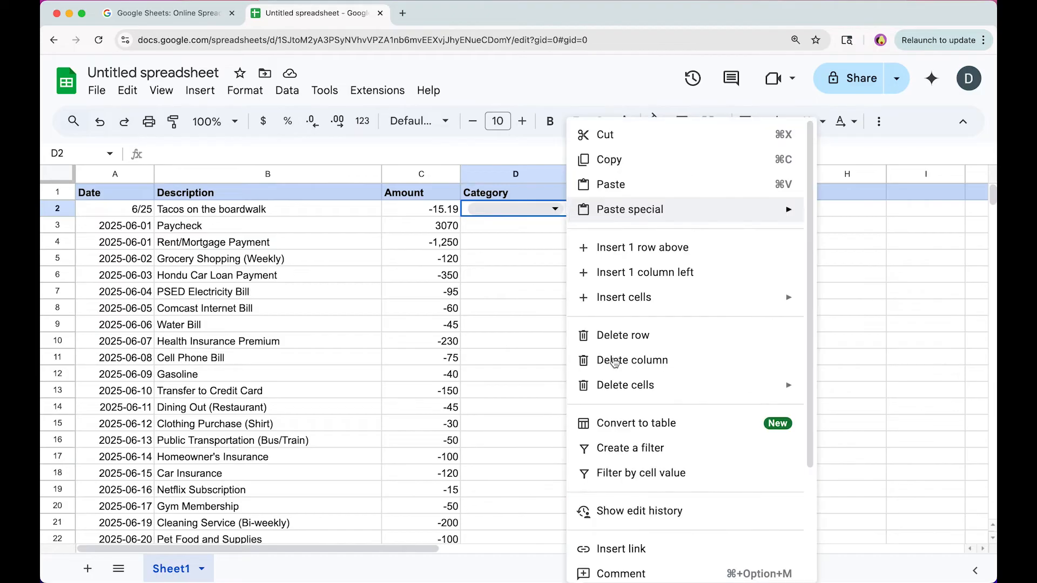
left_click(643, 162)
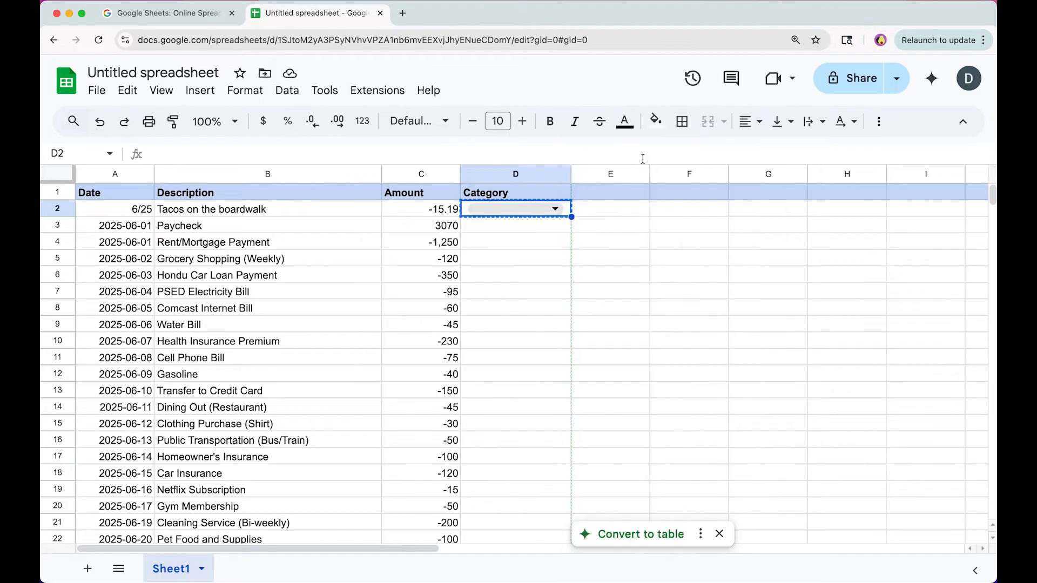
left_click(562, 225)
left_click_drag(562, 224, 517, 311)
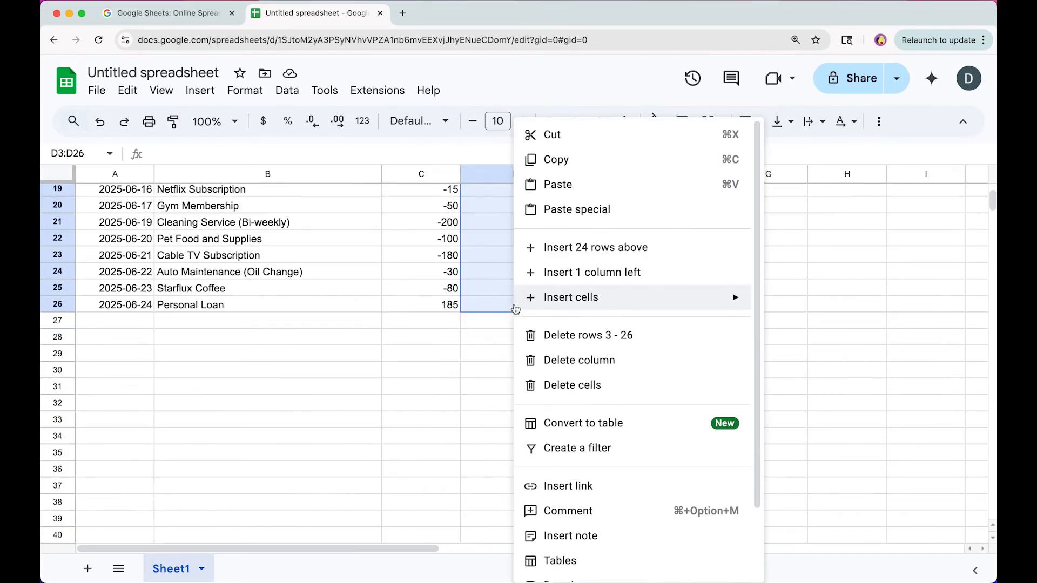
right_click(515, 310)
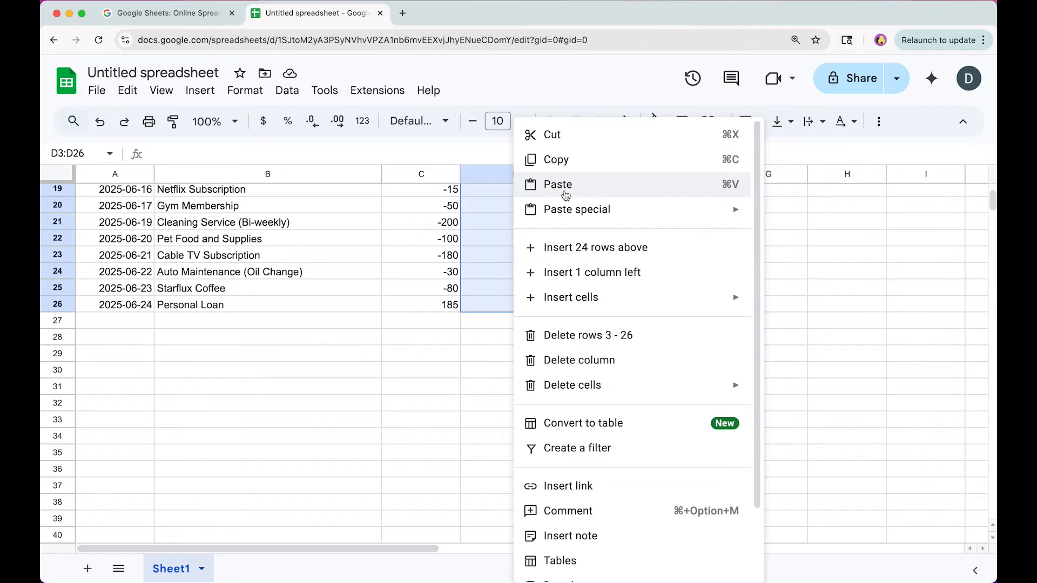
left_click(565, 194)
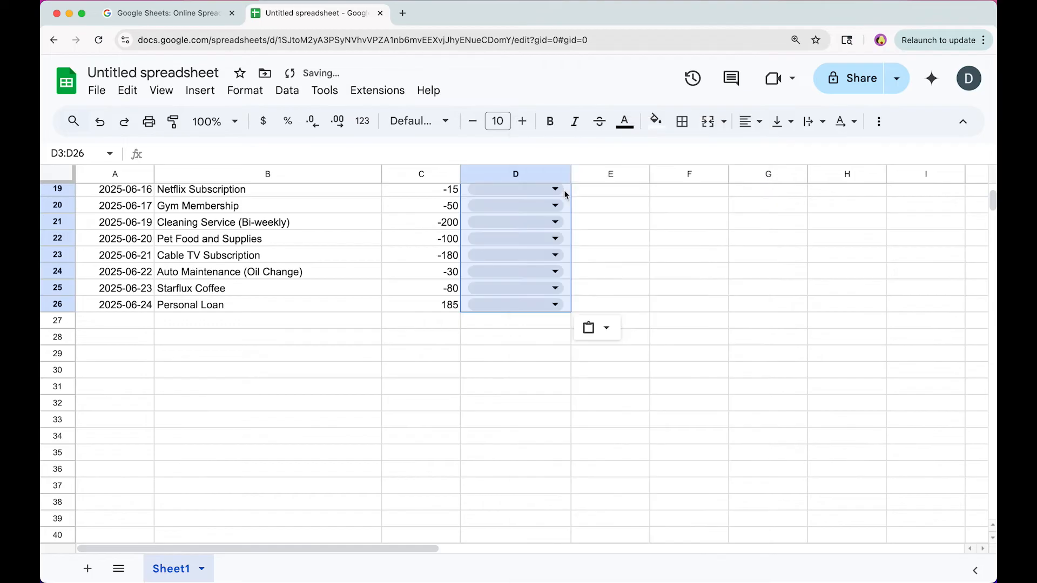
left_click(477, 318)
scroll(477, 319, "up", 6)
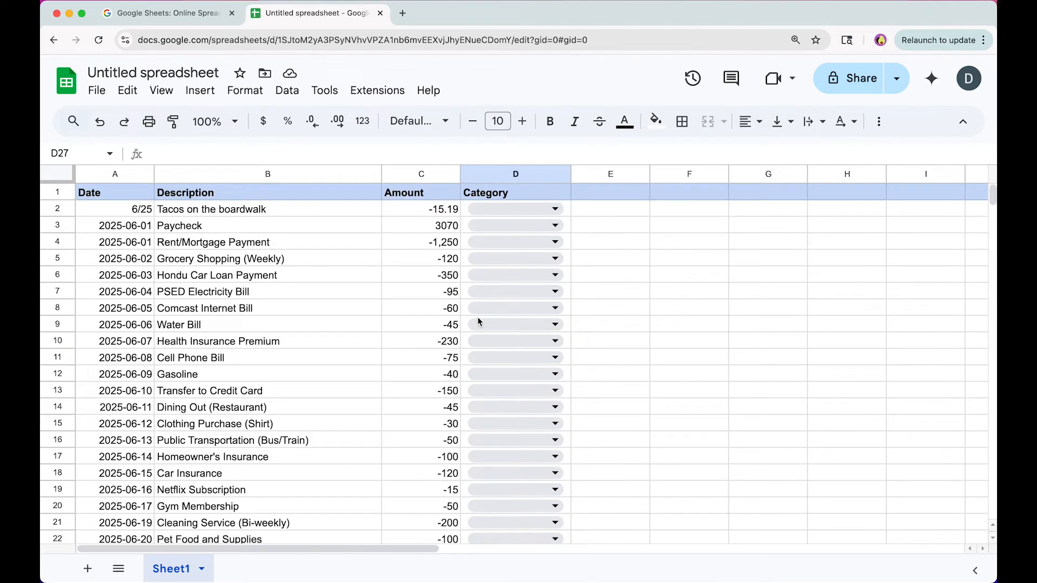
- Categorise the first four transactions: tacos as Food, paycheck as Income, rent/mortgage as Housing and grocery shopping as Food
left_click(497, 210)
key("Return")
left_click(521, 226)
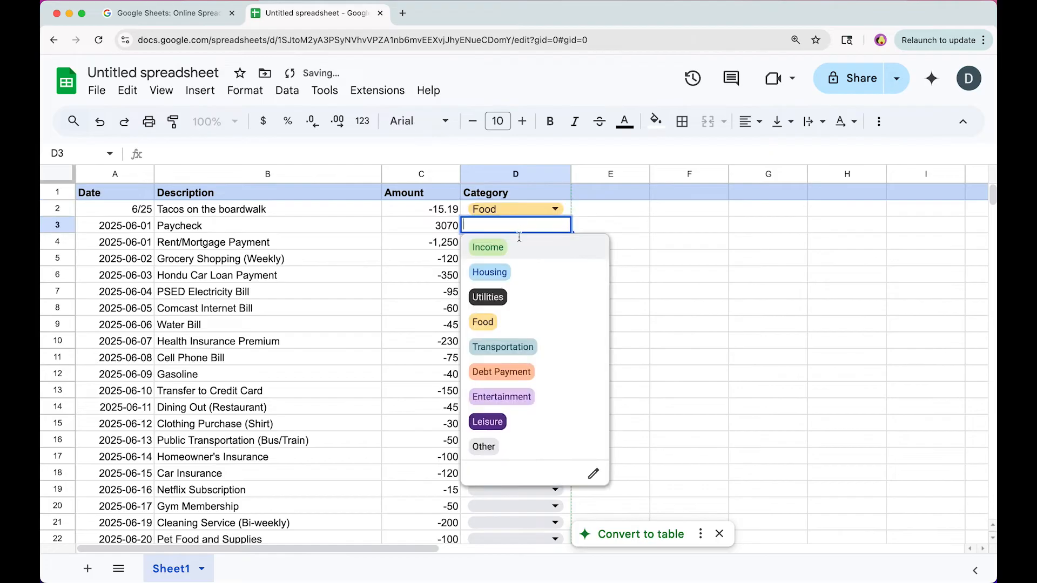
left_click(517, 248)
left_click(517, 242)
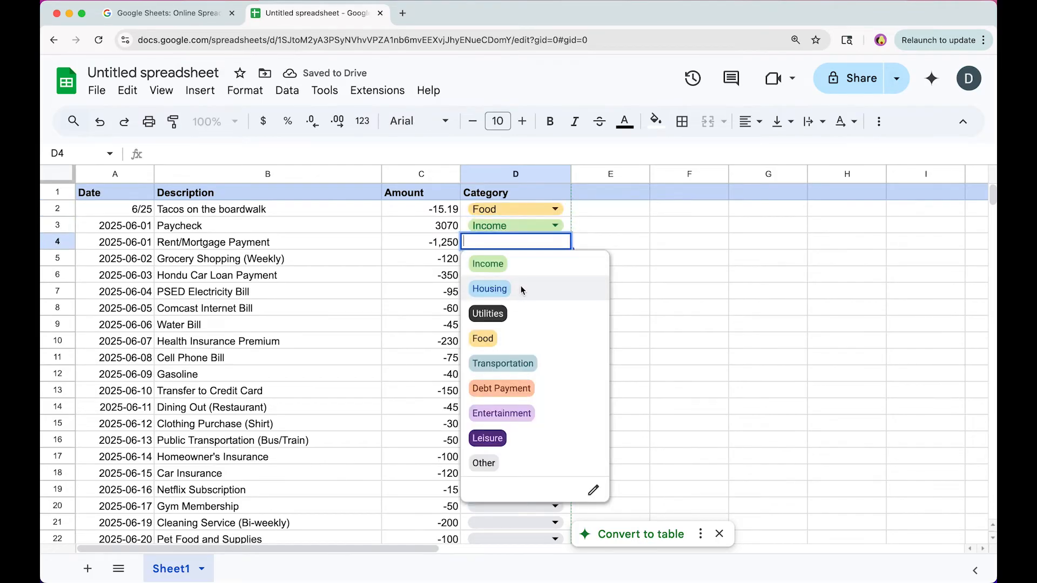
left_click(523, 288)
left_click(519, 260)
left_click(504, 355)
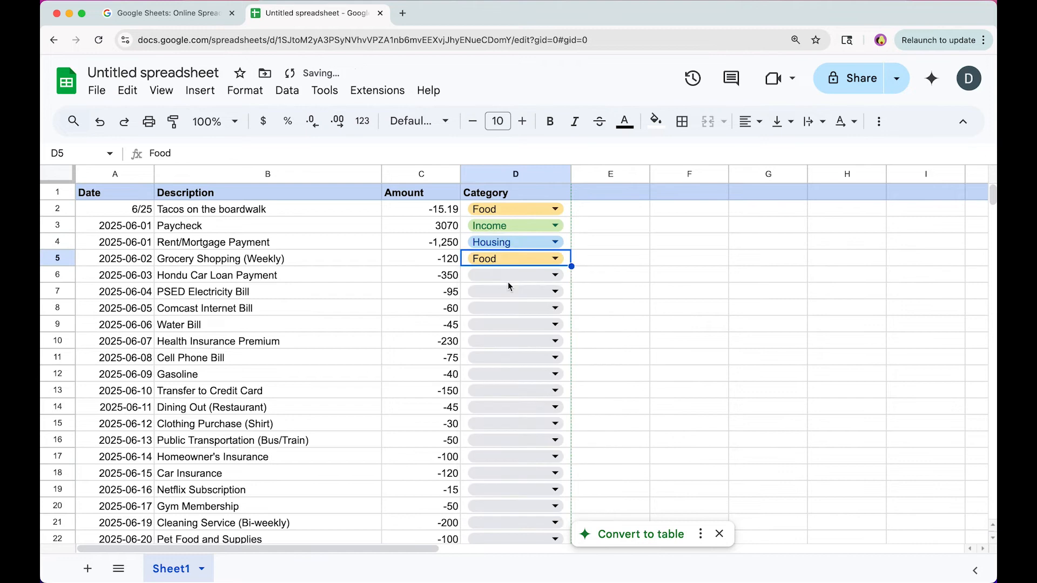
left_click(507, 275)
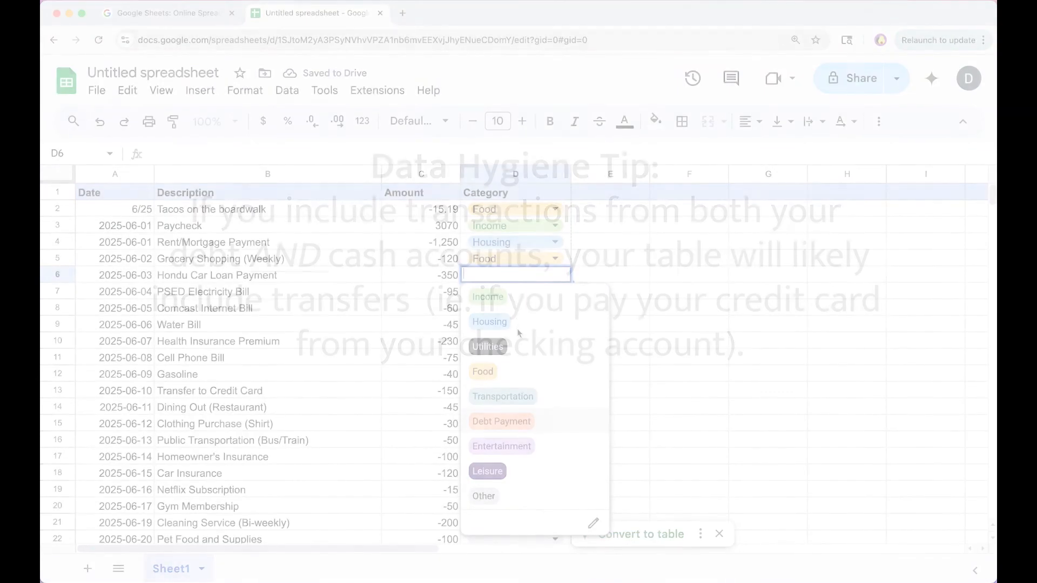
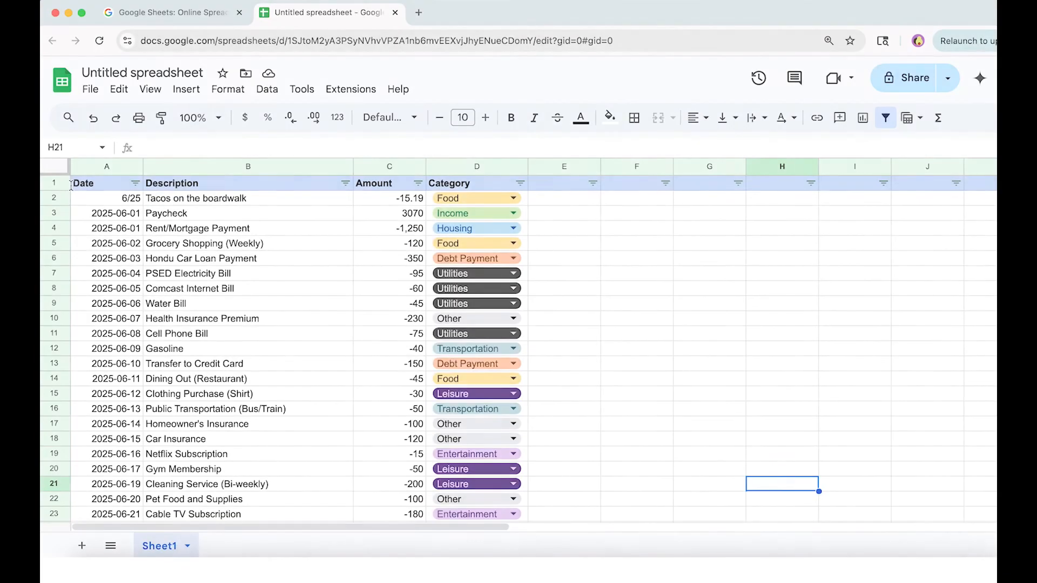
- Insert 11 empty rows above the header row of the transaction table
left_click(60, 183)
left_click_drag(59, 183, 54, 330)
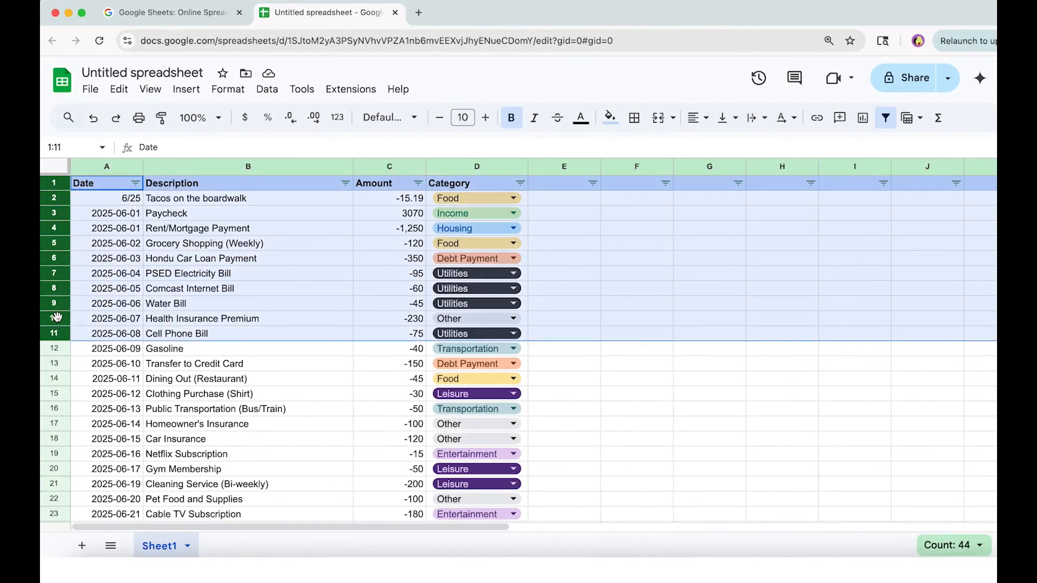
right_click(57, 330)
left_click(209, 299)
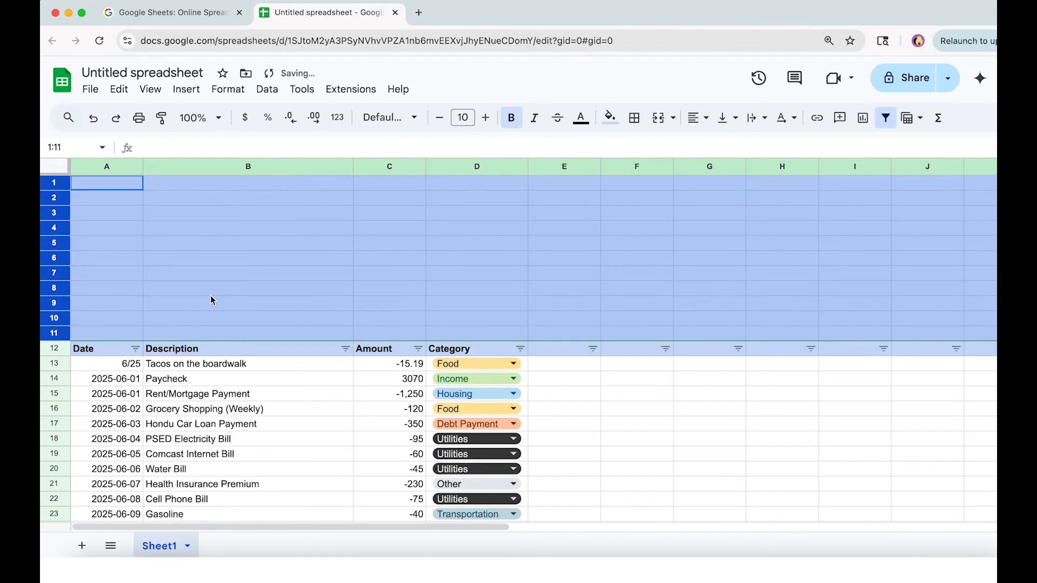
left_click(300, 204)
- Reset the fill color of the empty rows 1 to 11 to none
left_click_drag(60, 332, 57, 188)
left_click(610, 120)
left_click(629, 140)
- Enter the summary table headings Breakdown in B2 and Total in C2
left_click(284, 199)
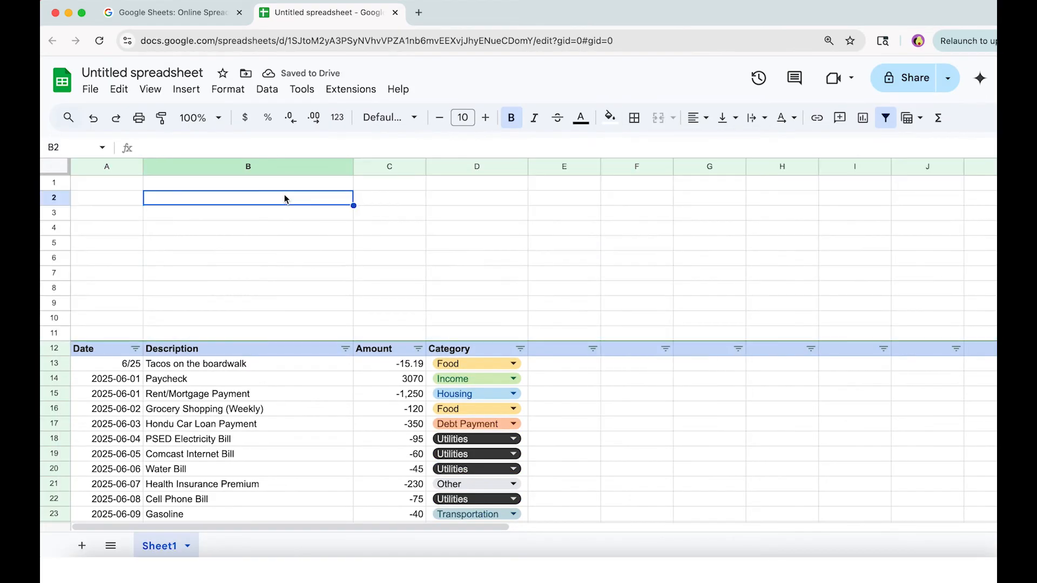
type("Breakdown")
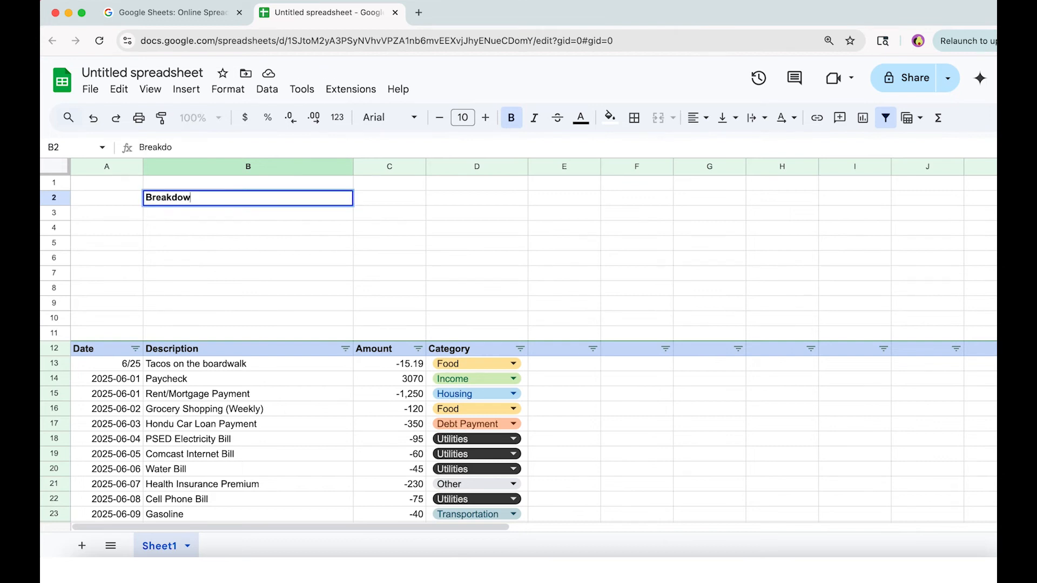
key("Tab")
type("Total")
key("Return")
- Enter "NET Spending (income - expenses)" in B3 and "By Category" in B4
left_click(345, 215)
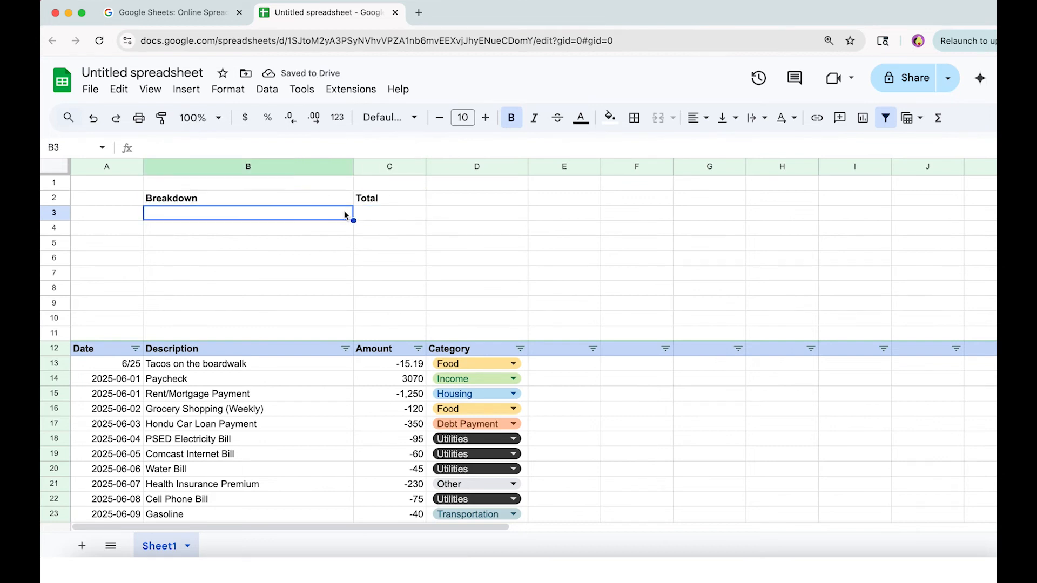
type("NET")
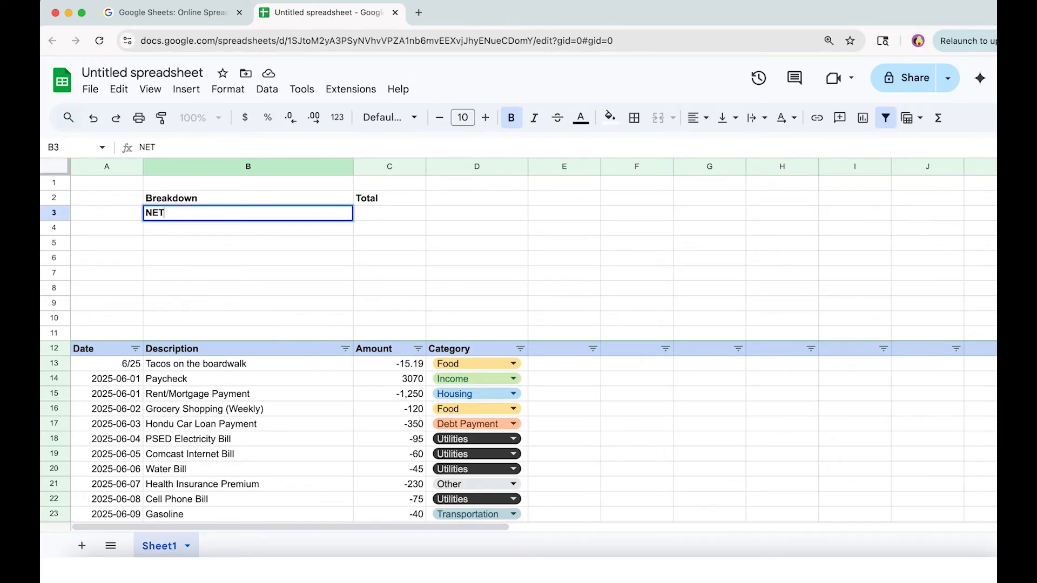
type(" Spending (income - expenses)")
key("Return")
type("By Category")
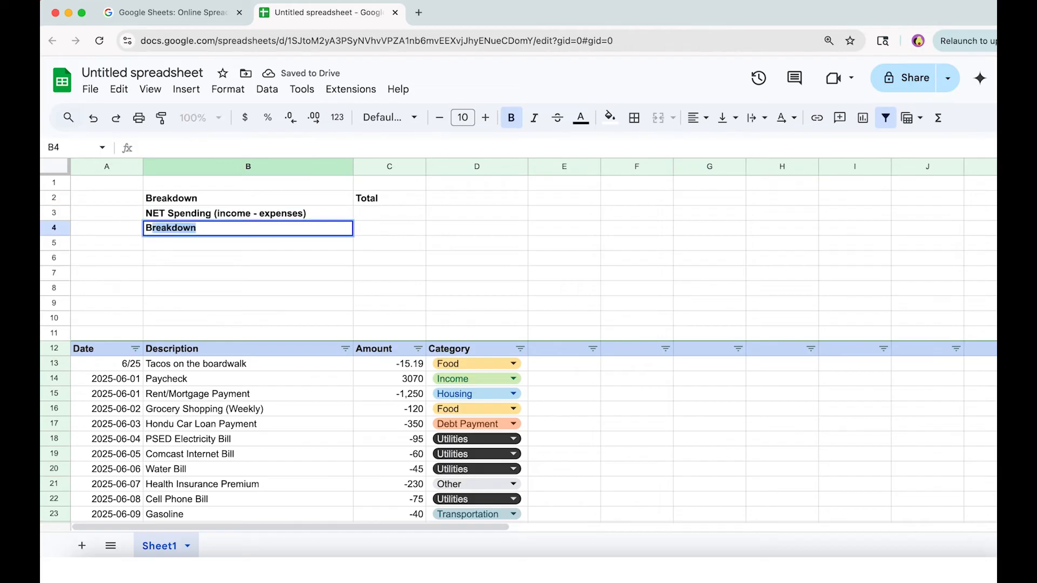
key("Return")
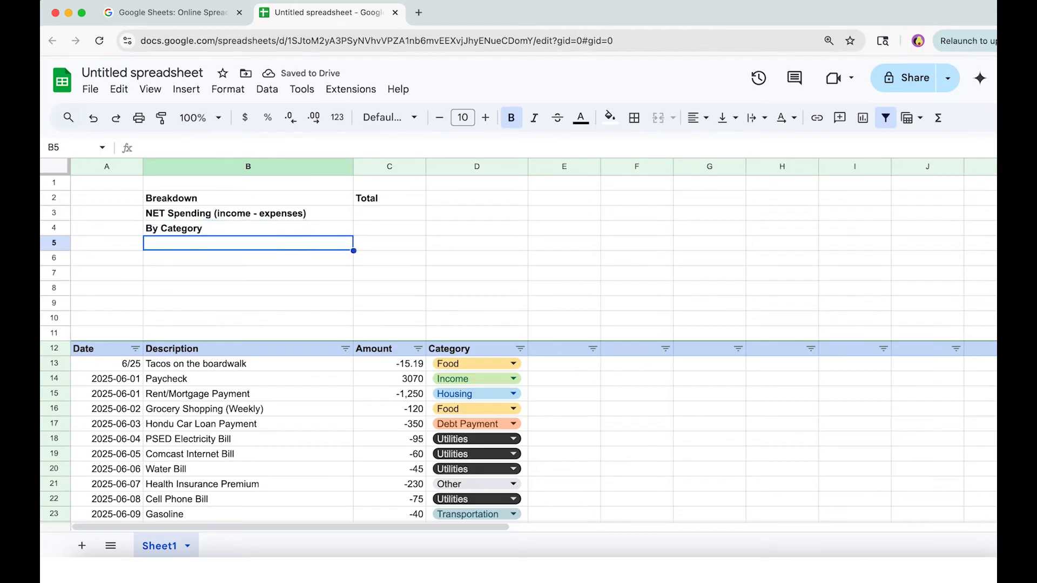
- List the categories Income, Housing, Utilities and Food in B5:B8, matching the names in the category dropdown
type("Income")
key("Return")
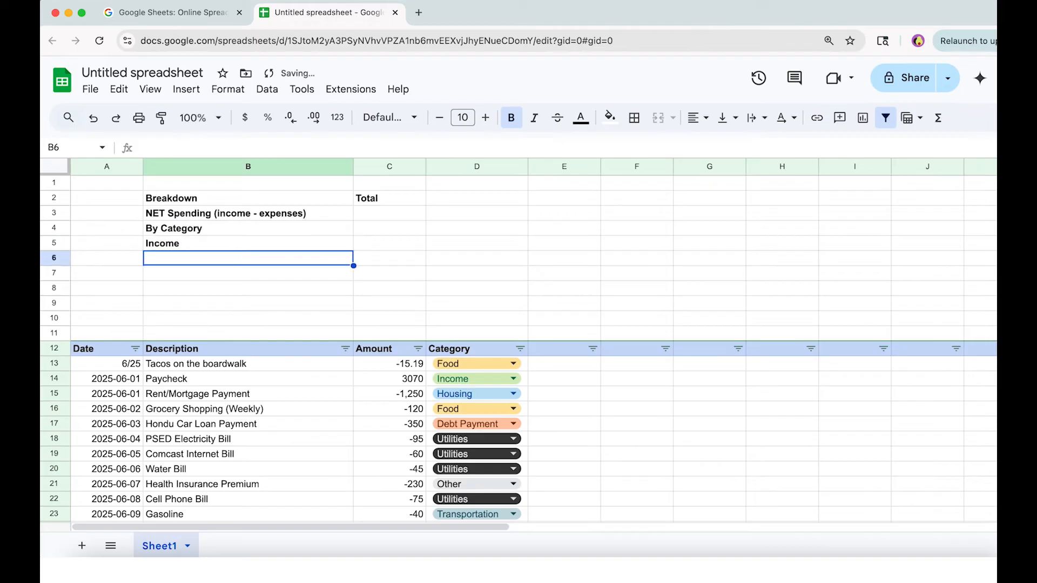
left_click(475, 363)
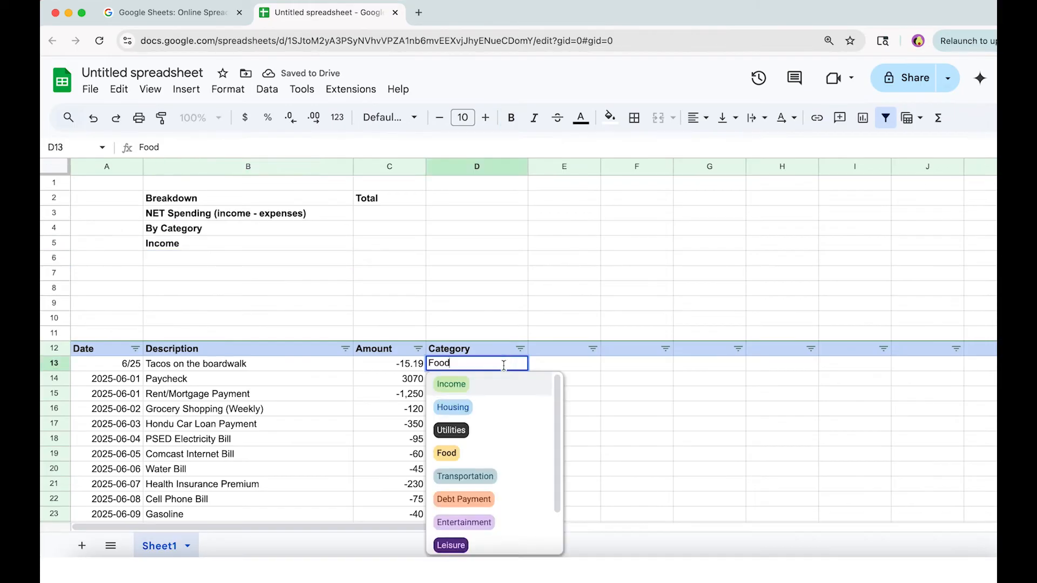
left_click(199, 257)
type("Housing")
key("Return")
type("Utilities")
key("Return")
type("Food")
key("Return")
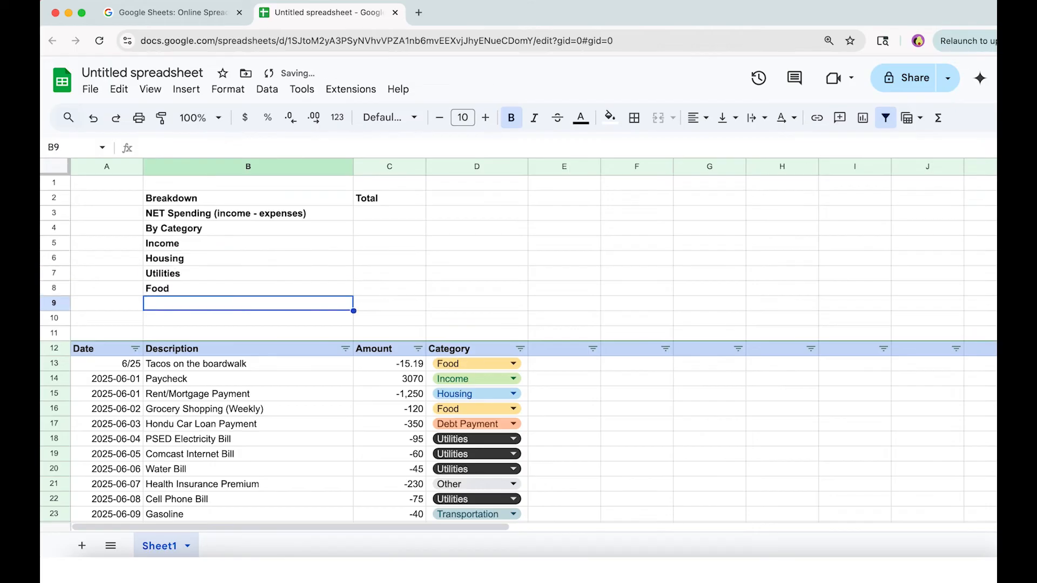
- Check the remaining dropdown options and add Transportation and Debt Payment in B9:B10
left_click(489, 367)
scroll(486, 450, "down", 2)
left_click(178, 307)
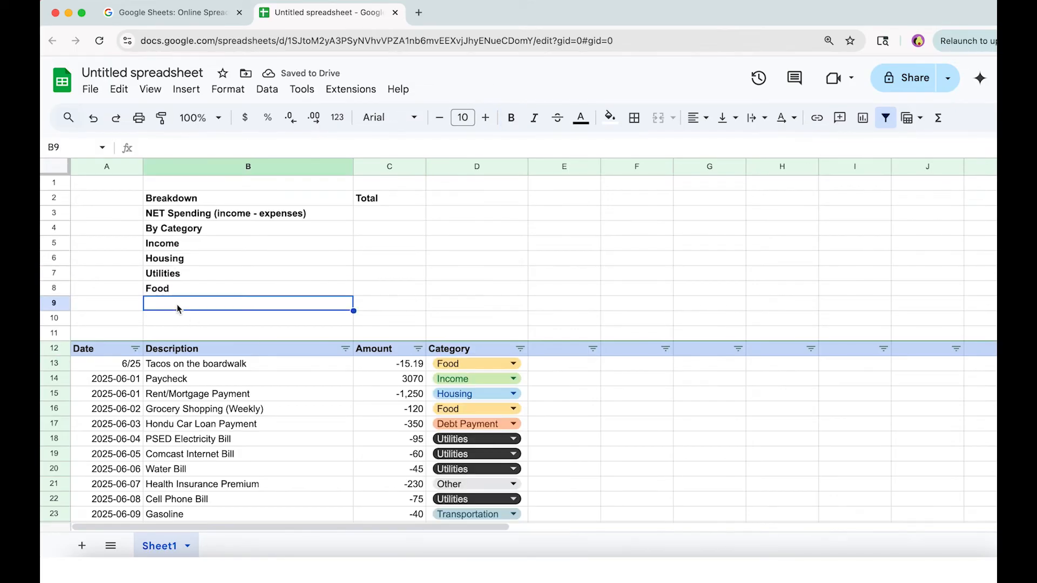
type("Transportation")
key("Return")
type("Debt Payment")
key("Return")
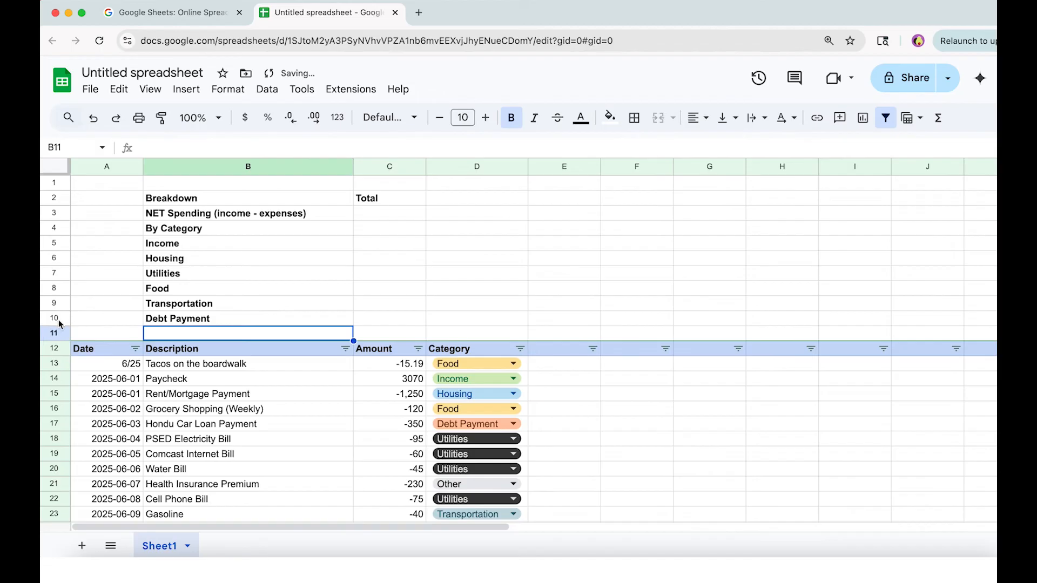
- Insert two empty rows between the category list and the transaction table
left_click_drag(54, 302, 57, 318)
right_click(59, 318)
left_click(128, 321)
- Add the categories Entertainment and Leisure in B11:B12
left_click(216, 333)
type("Entertainment")
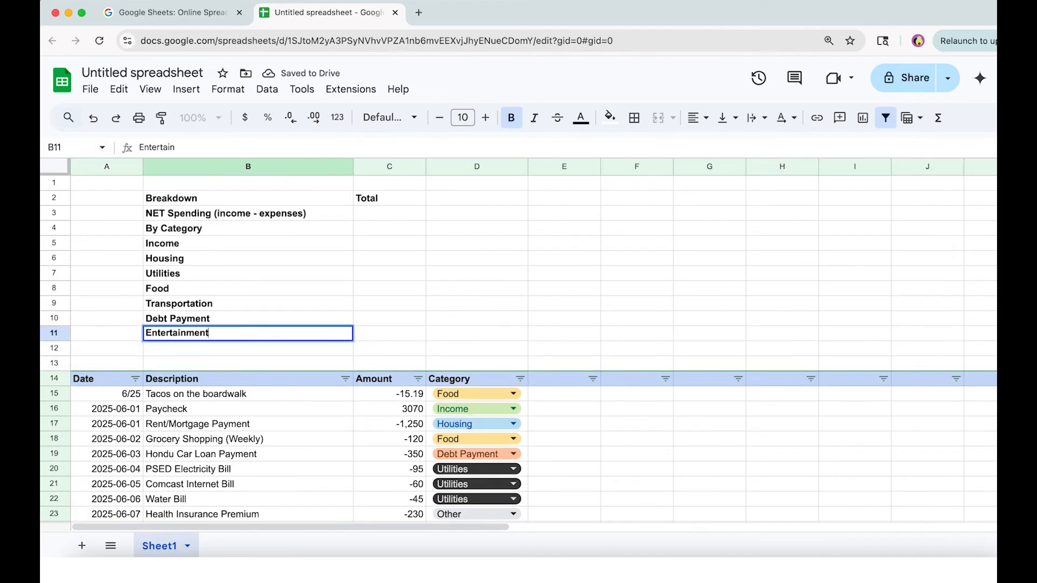
key("Return")
type("Leisure")
key("Return")
- Insert one more row under Leisure and enter the category Other in B13
left_click(53, 349)
right_click(52, 350)
left_click(128, 323)
left_click(212, 368)
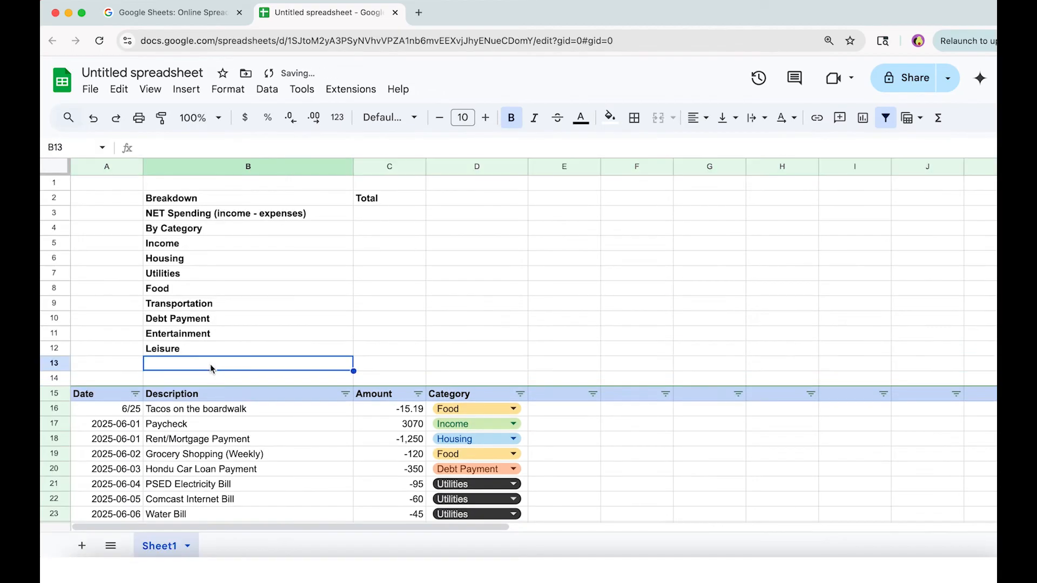
type("Other")
key("Return")
- Remove bold from the breakdown labels in B3:B13 and italicise By Category in B4
left_click_drag(220, 365, 222, 242)
key("ctrl+b")
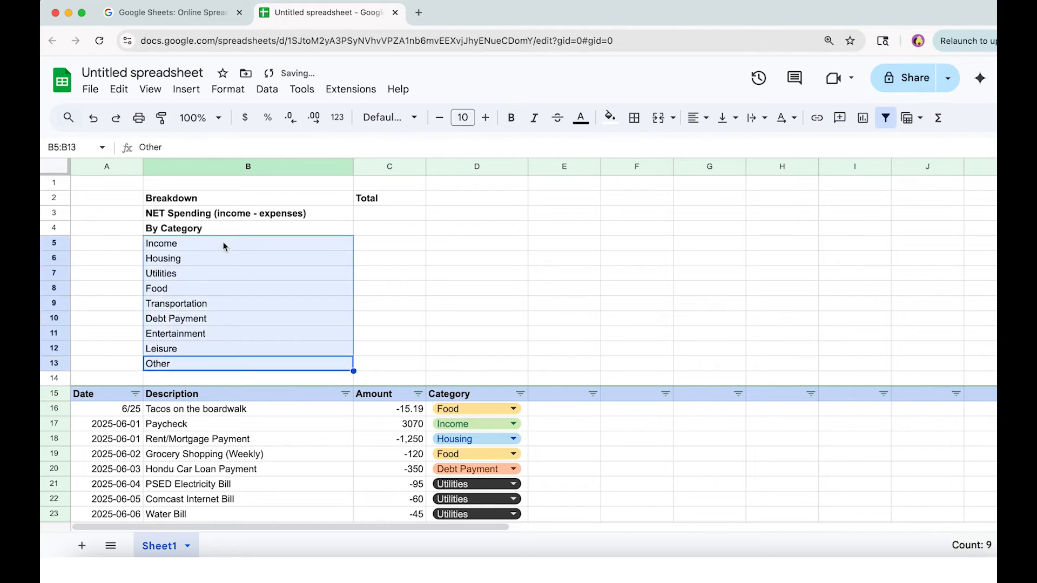
left_click(310, 211)
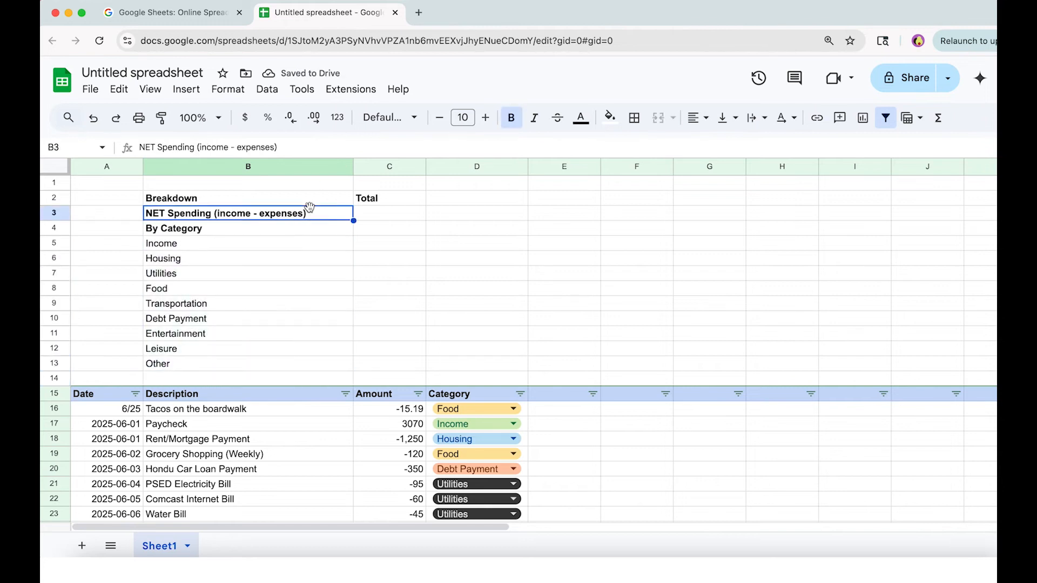
left_click(299, 232)
key("ctrl+b")
key("ctrl+i")
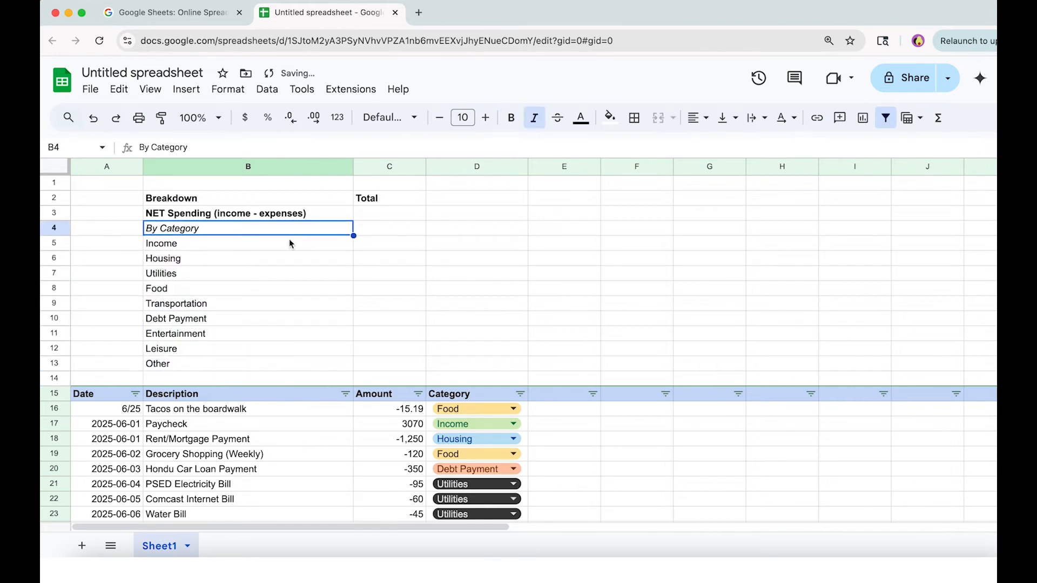
left_click(276, 216)
left_click(510, 118)
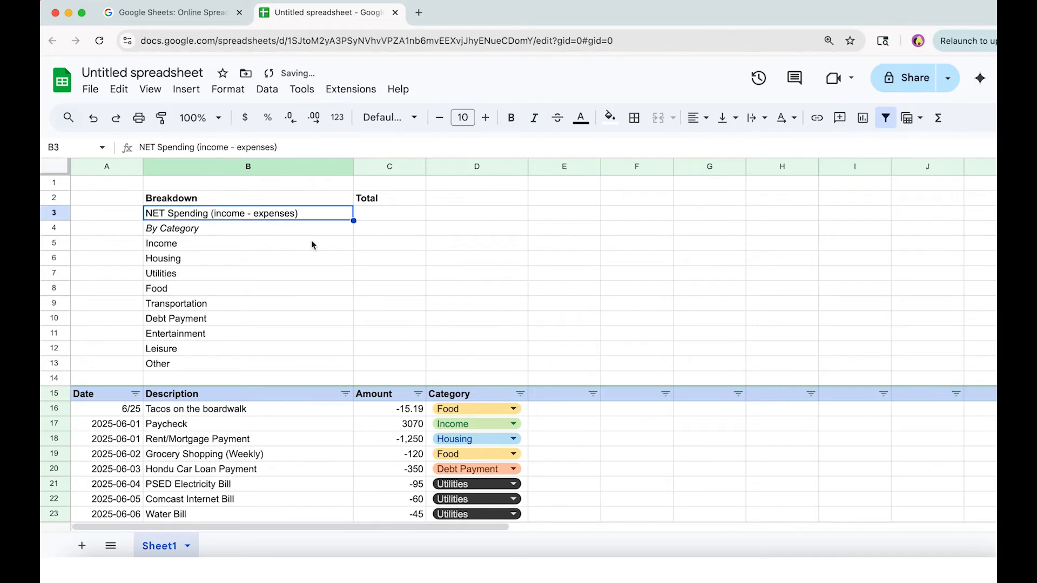
- Apply all borders to the breakdown table B2:C13
left_click_drag(296, 201, 375, 365)
left_click(634, 117)
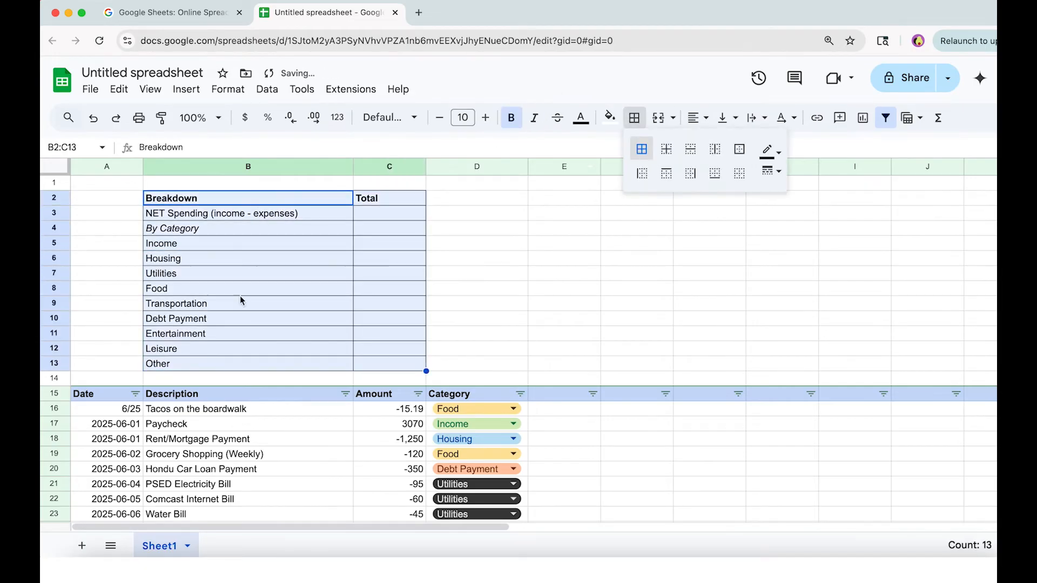
left_click(241, 300)
- Fill the Breakdown and Total heading cells B2:C2 with dark blue and make their text white
left_click_drag(239, 199, 389, 198)
left_click(610, 117)
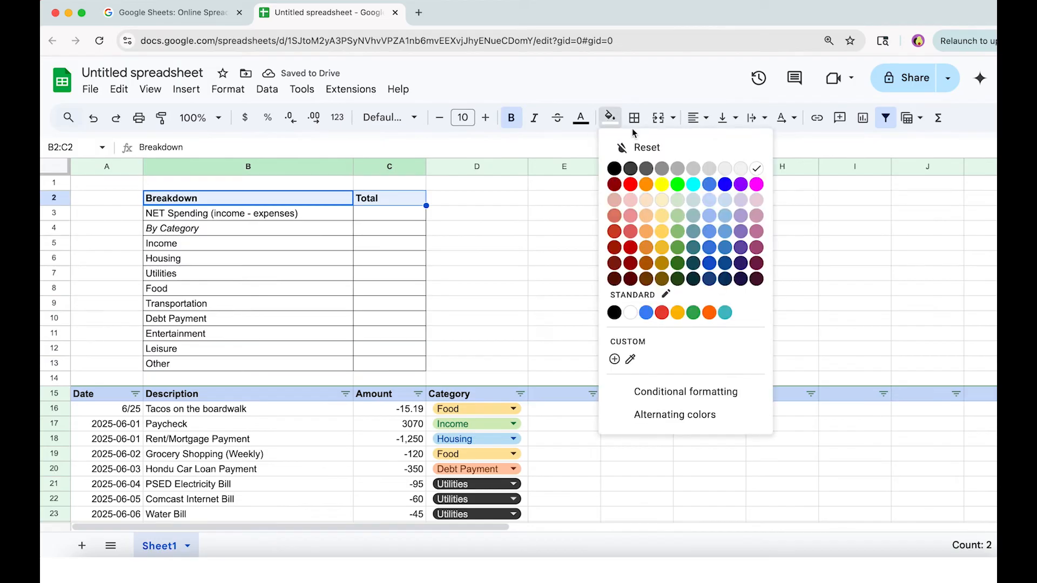
left_click(727, 250)
left_click(581, 117)
left_click(725, 169)
- Fill the By Category row B4:C4 with light gray
left_click_drag(198, 229, 366, 233)
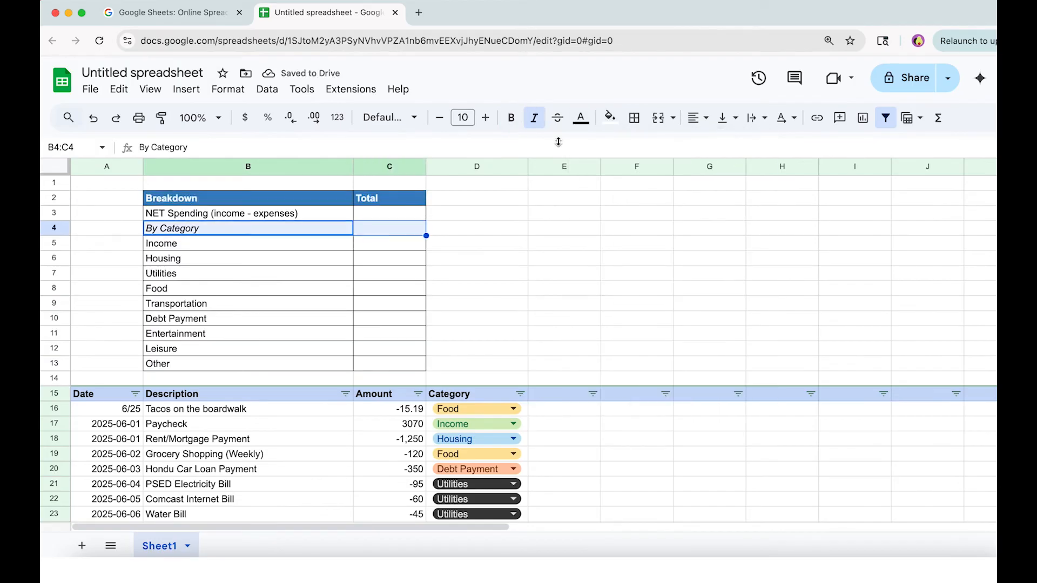
left_click(609, 117)
left_click(727, 172)
- Fill the category rows B5:C13 with a lighter gray than the By Category row
left_click(398, 243)
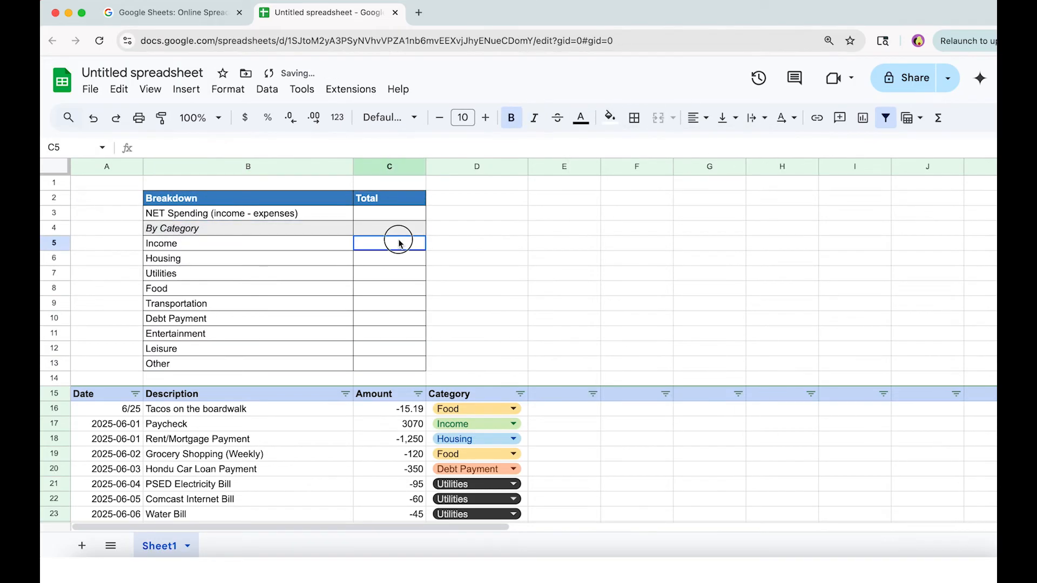
left_click_drag(399, 242, 331, 363)
left_click(608, 116)
left_click(738, 171)
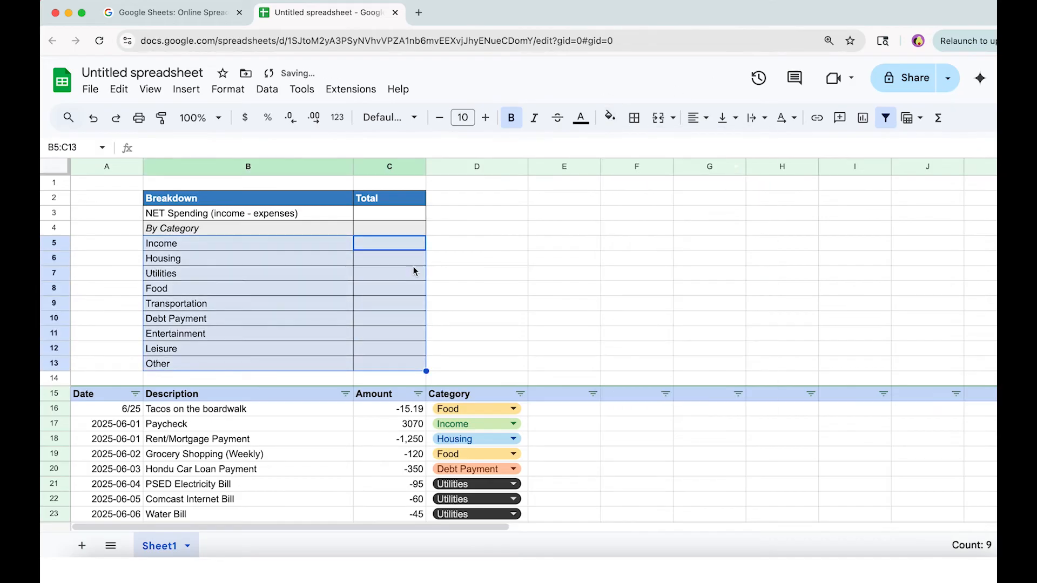
left_click(387, 276)
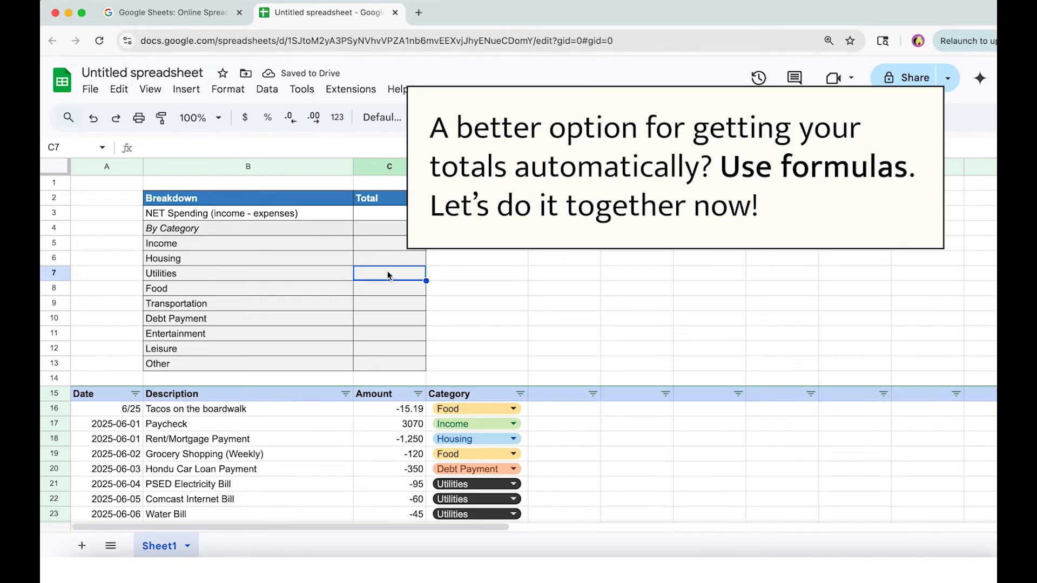
- Enter the formula =SUM(C16:C) in cell C3 to total net spending
left_click(376, 216)
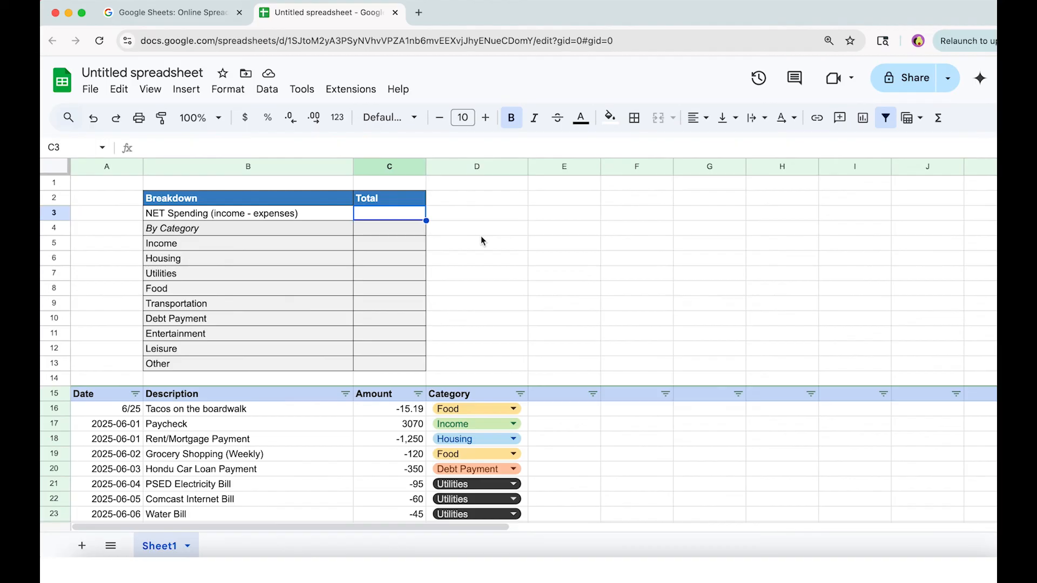
type("=")
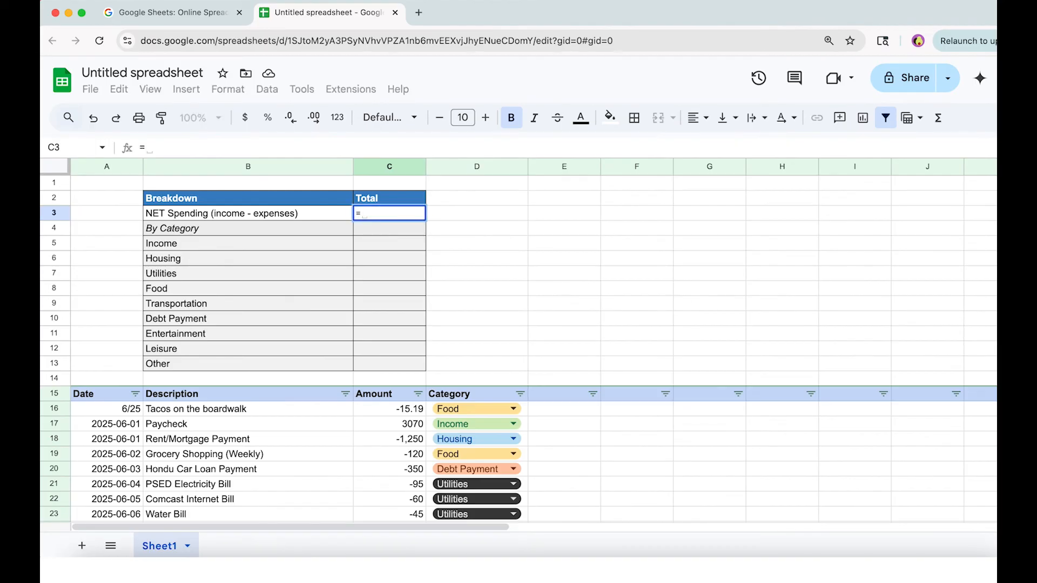
type("SUM(")
type("C16")
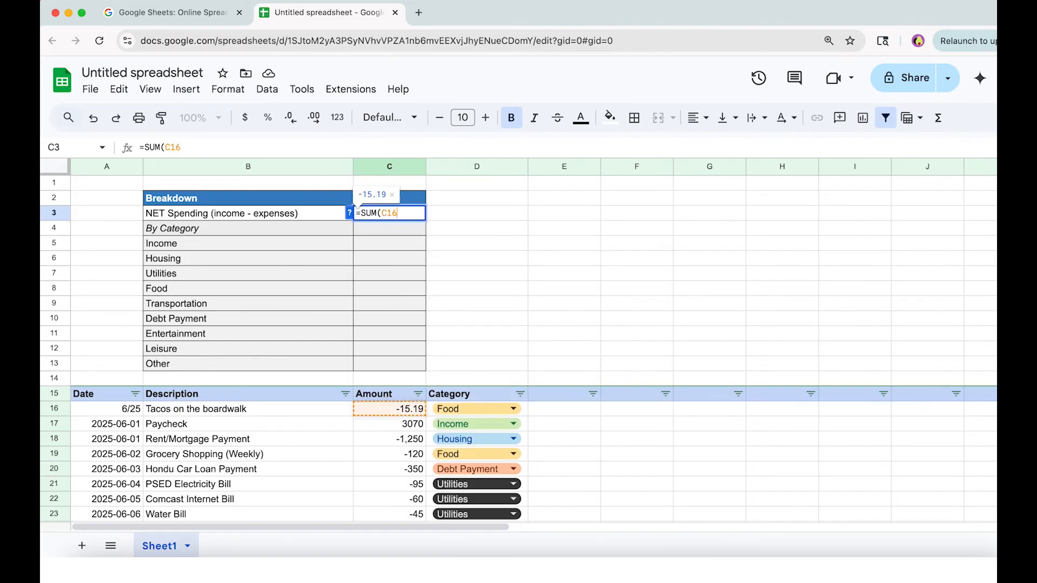
type(":")
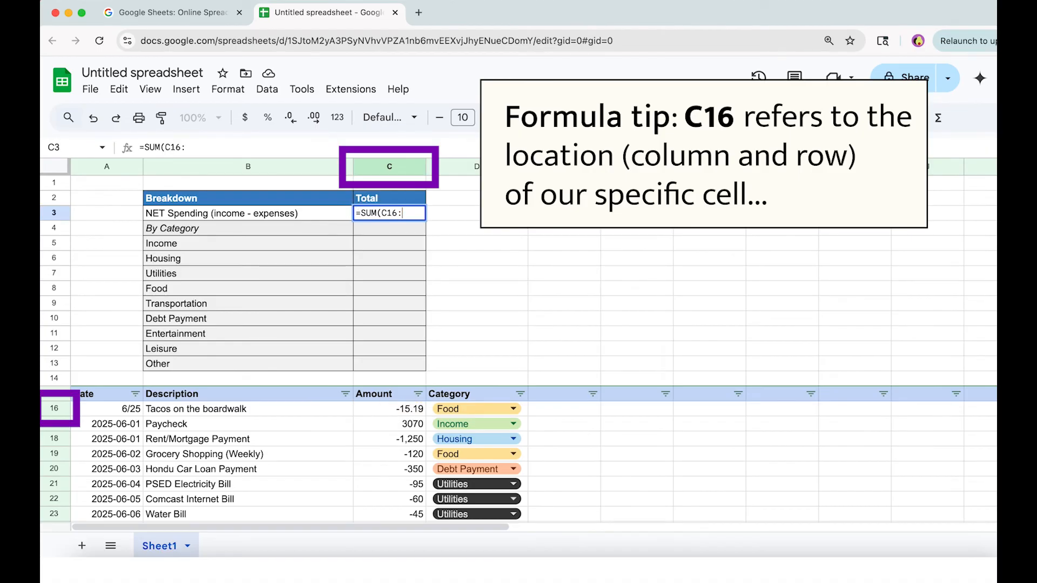
type("C")
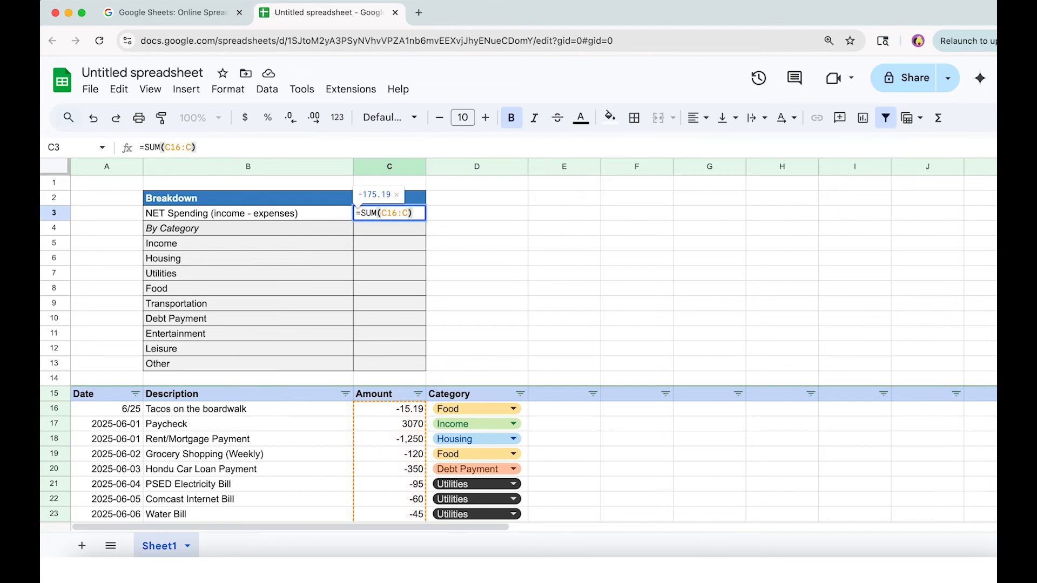
key("Return")
left_click(467, 321)
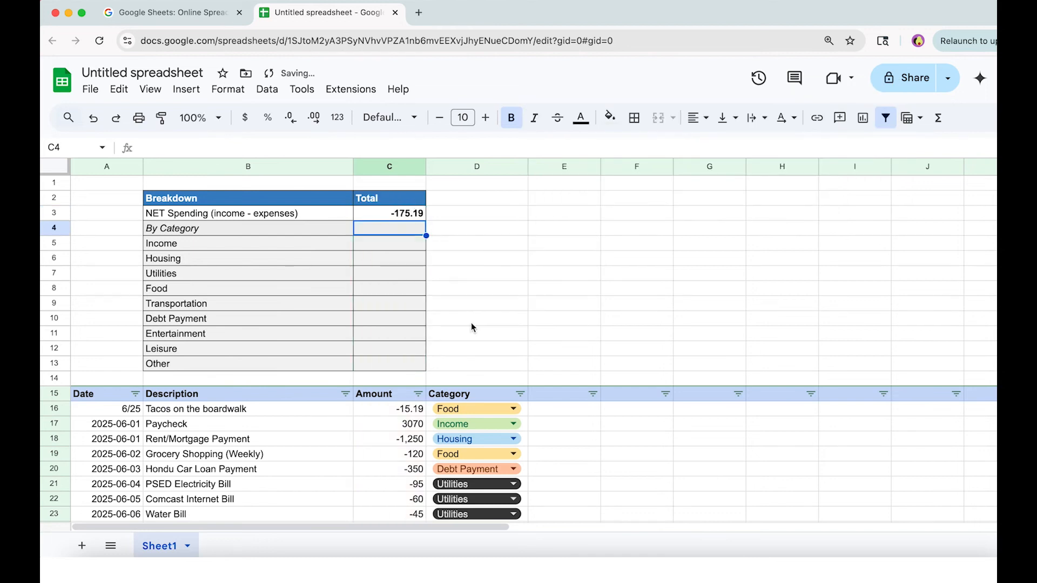
- Format the net spending total in C3 as Currency
left_click(419, 217)
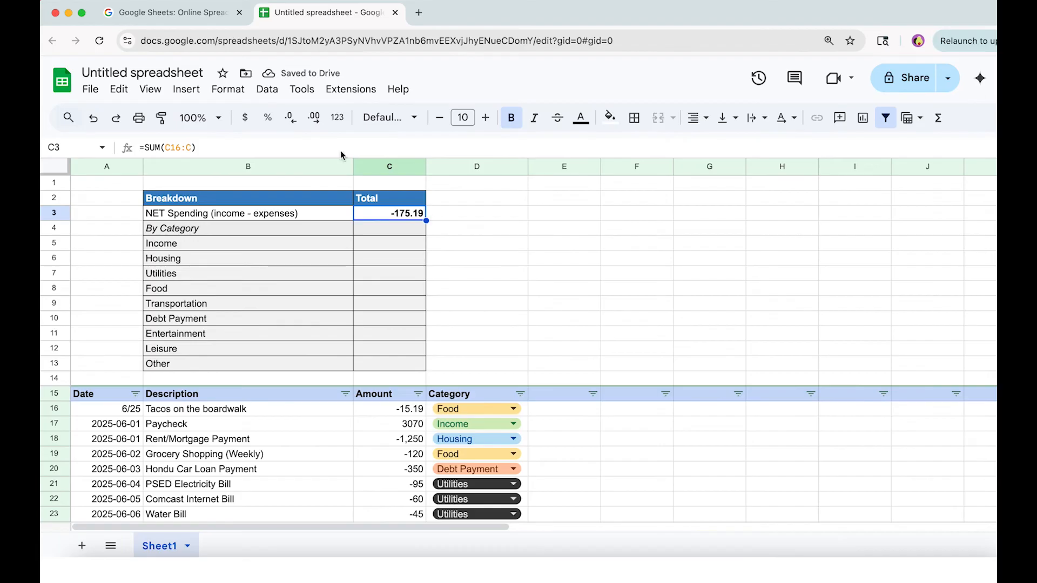
left_click(232, 89)
mouse_move(290, 153)
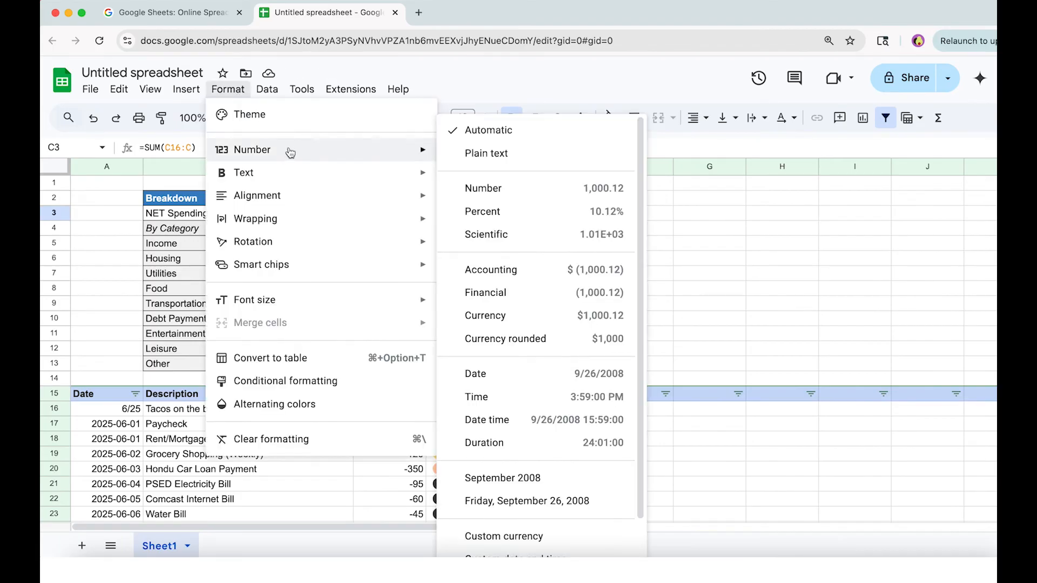
left_click(510, 316)
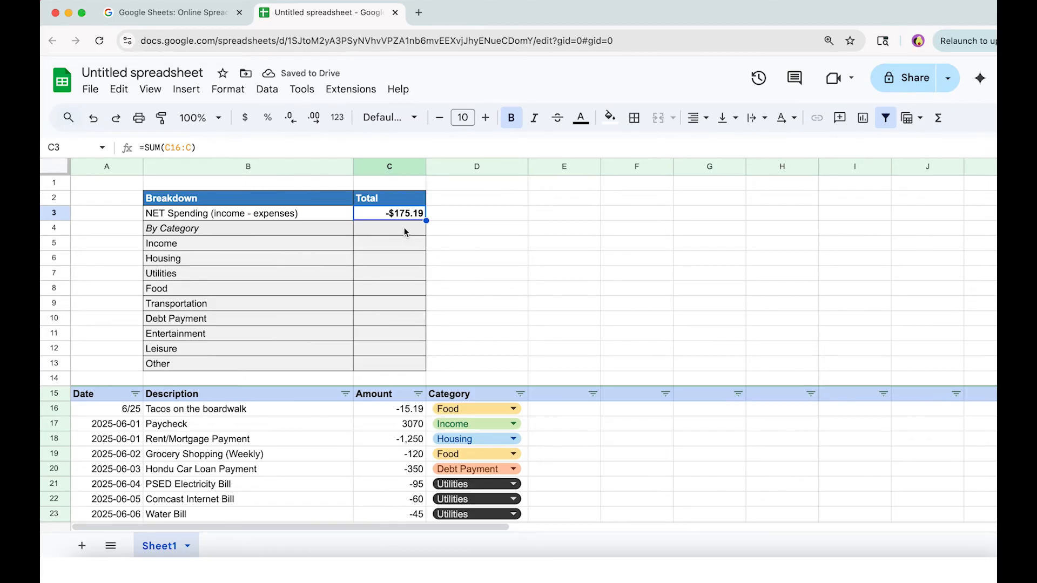
- Check the net spending total against the sum of the selected transaction amounts C16:C40
left_click_drag(408, 410, 390, 323)
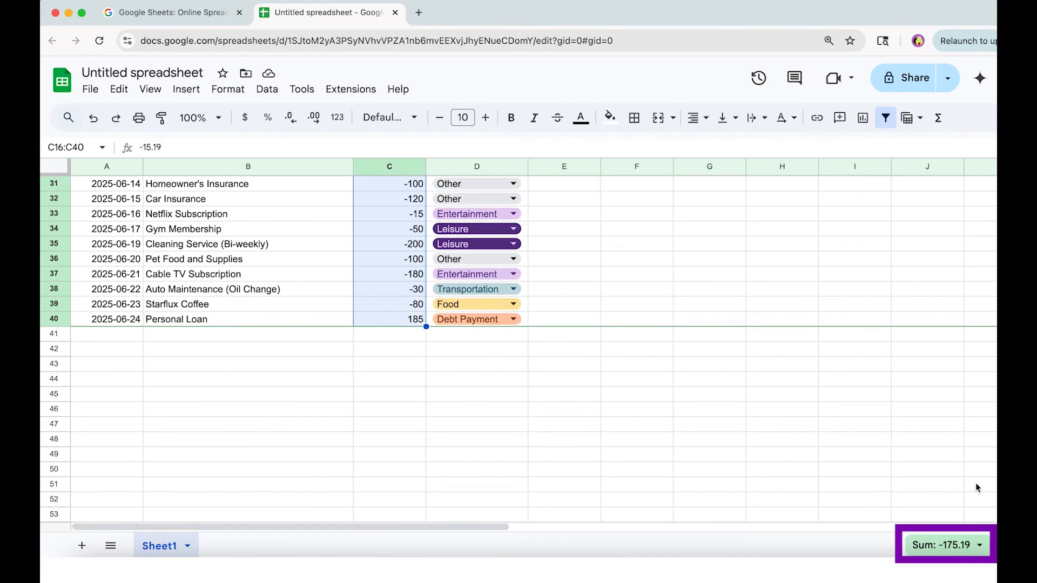
scroll(493, 293, "up", 10)
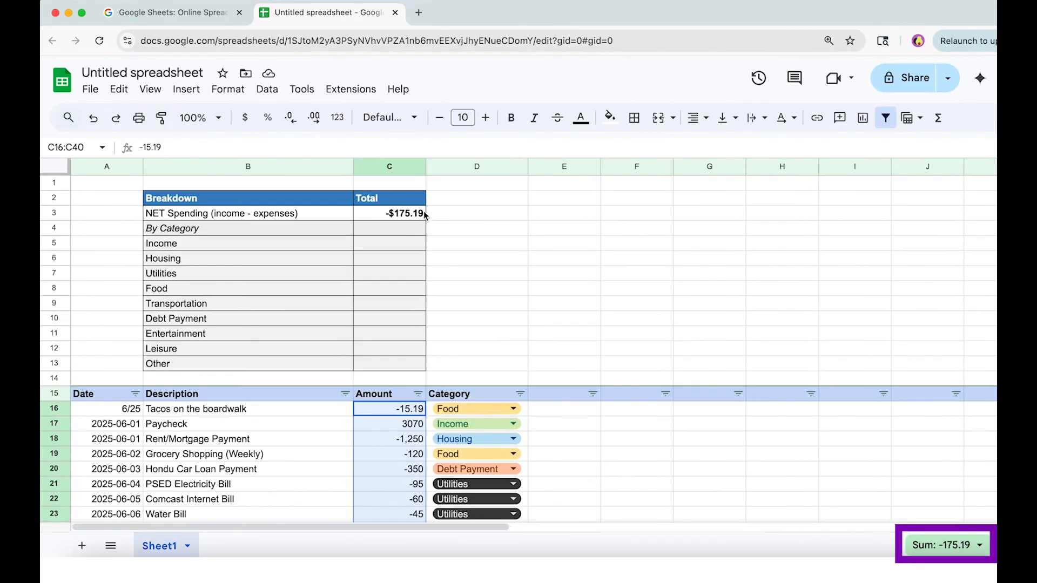
left_click(375, 409)
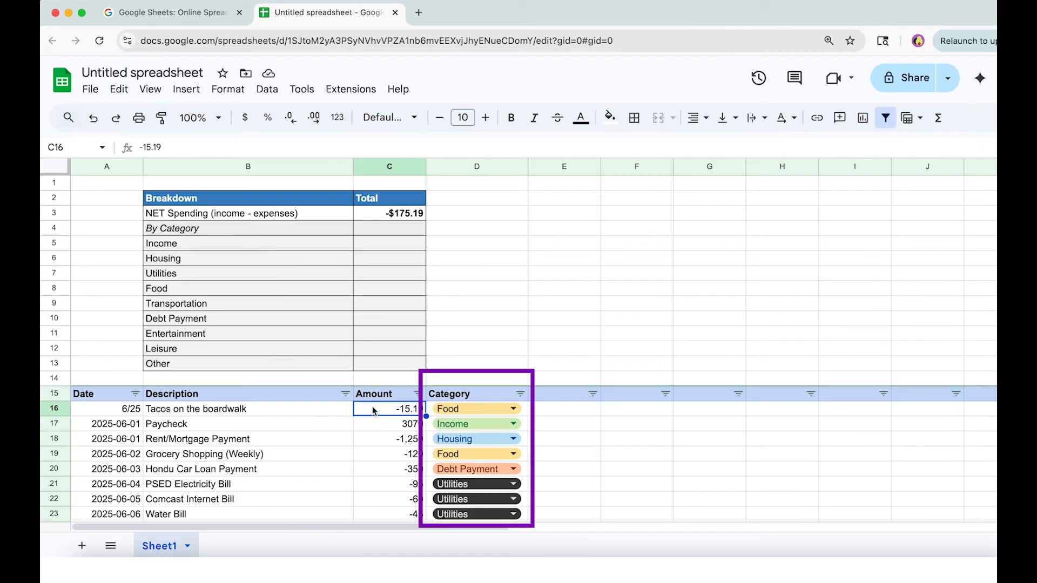
- Enter the formula =SUMIF(D16:D,"Income",C16:C) in cell C5 to total the Income category
left_click(390, 240)
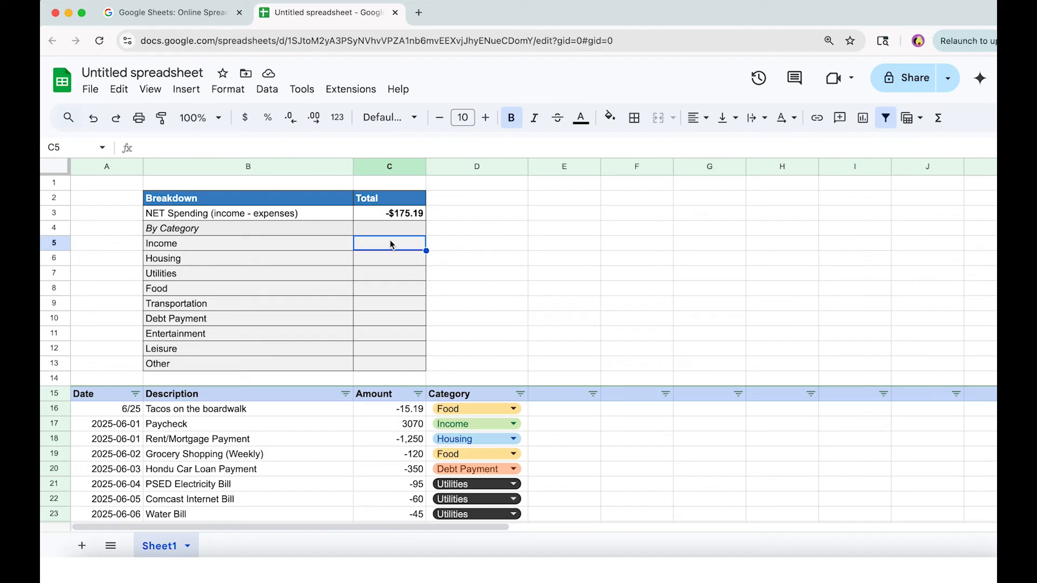
type("=")
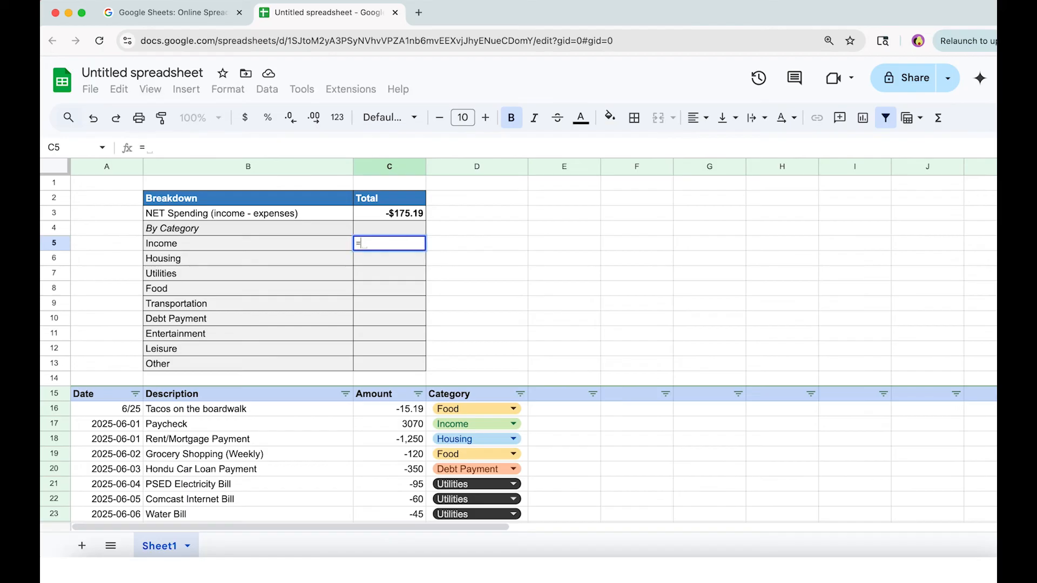
type("SUM")
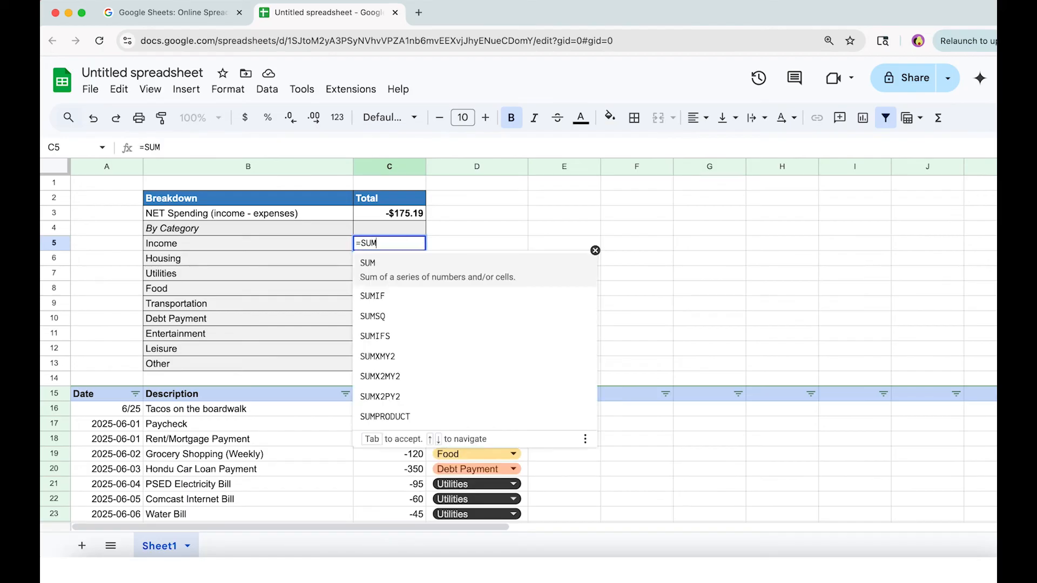
type("IF(")
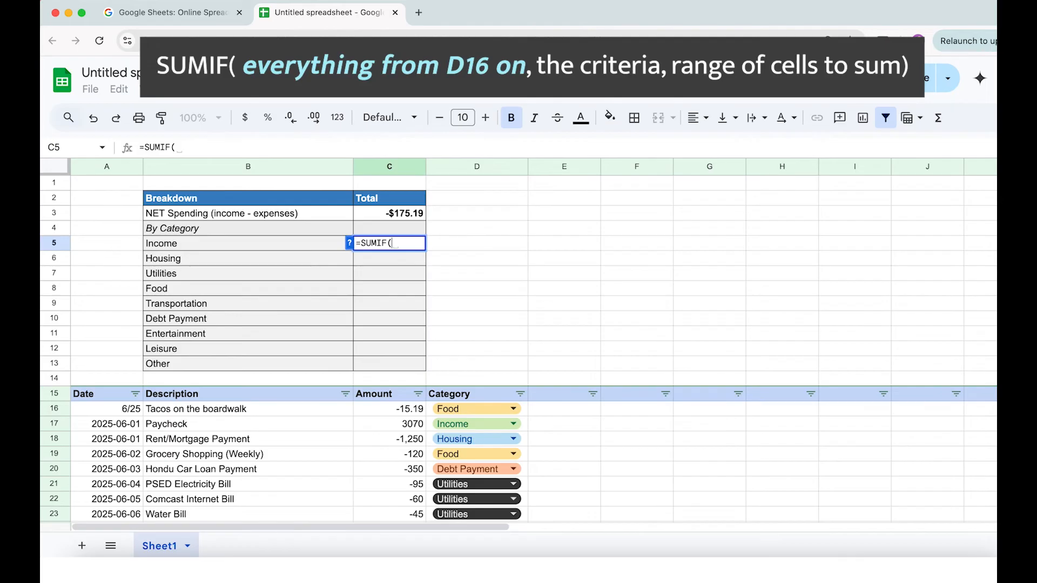
type("D16")
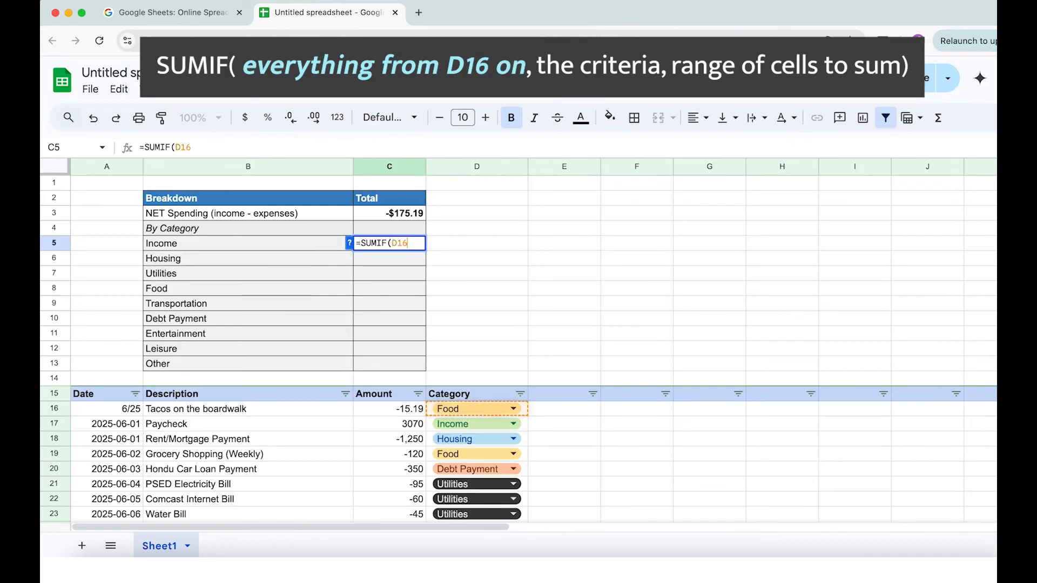
type(":D,")
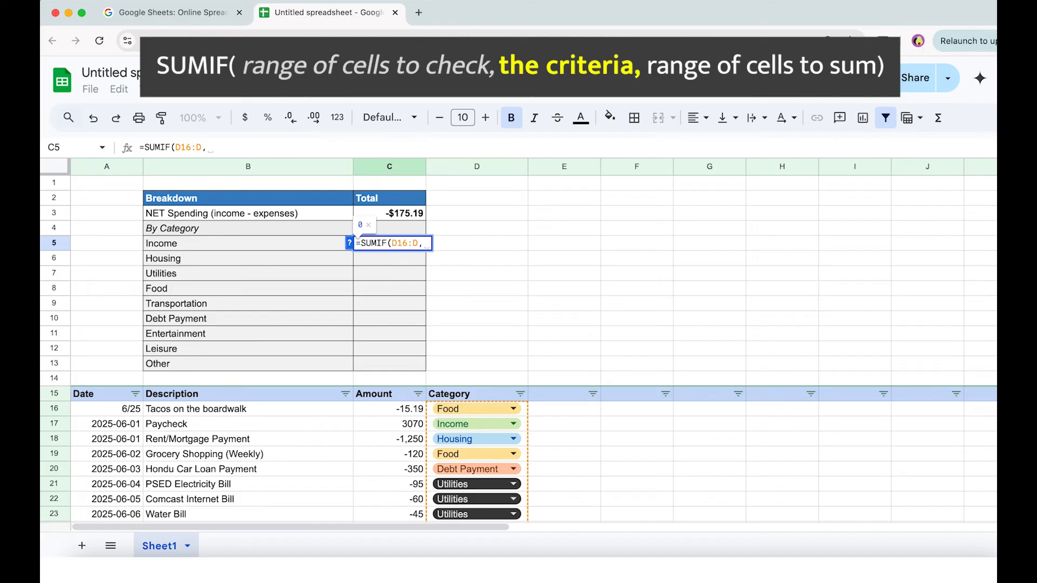
type("\"Income\",")
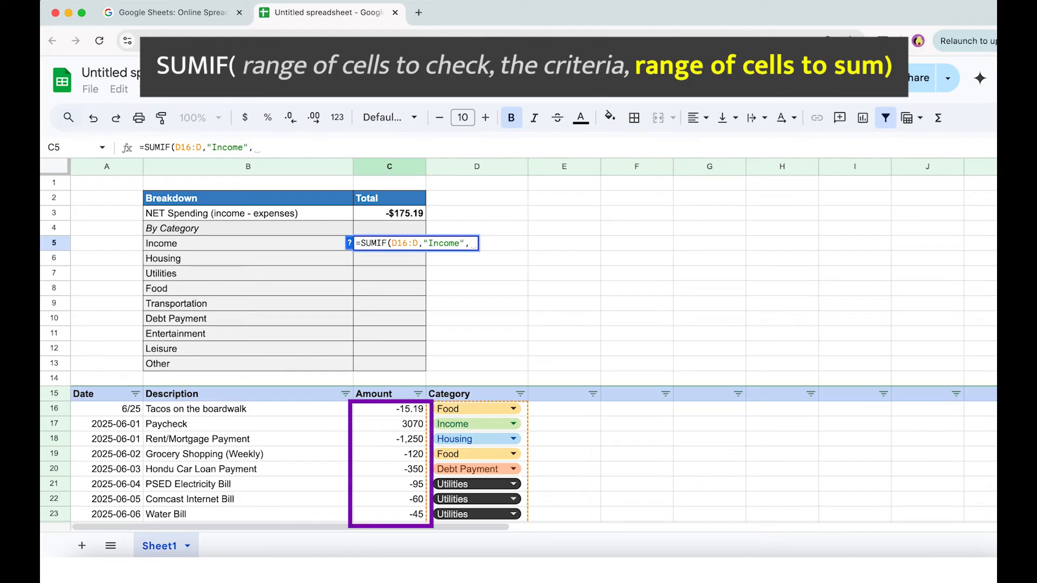
type("C")
type("16:")
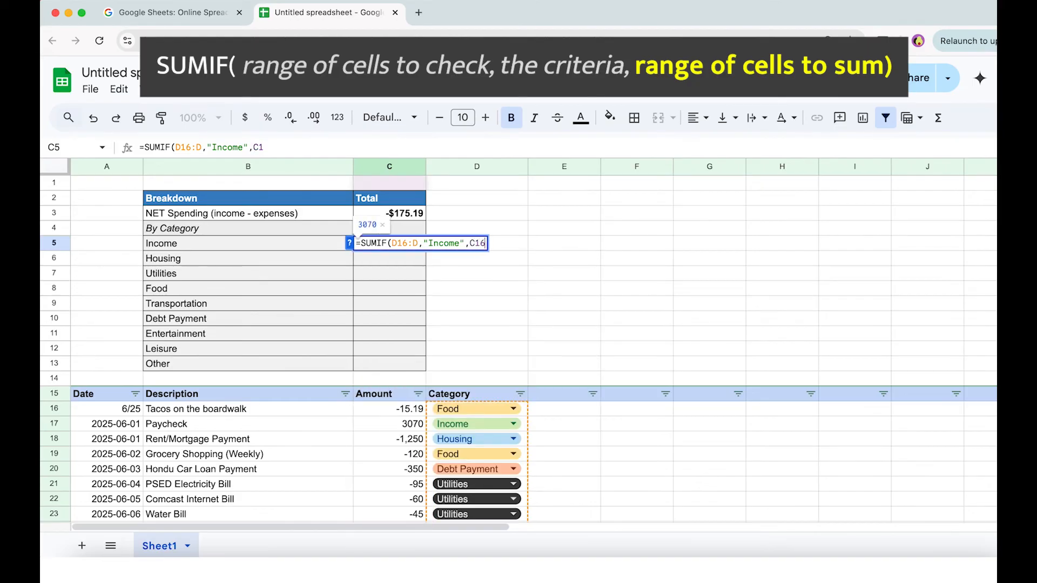
type("C")
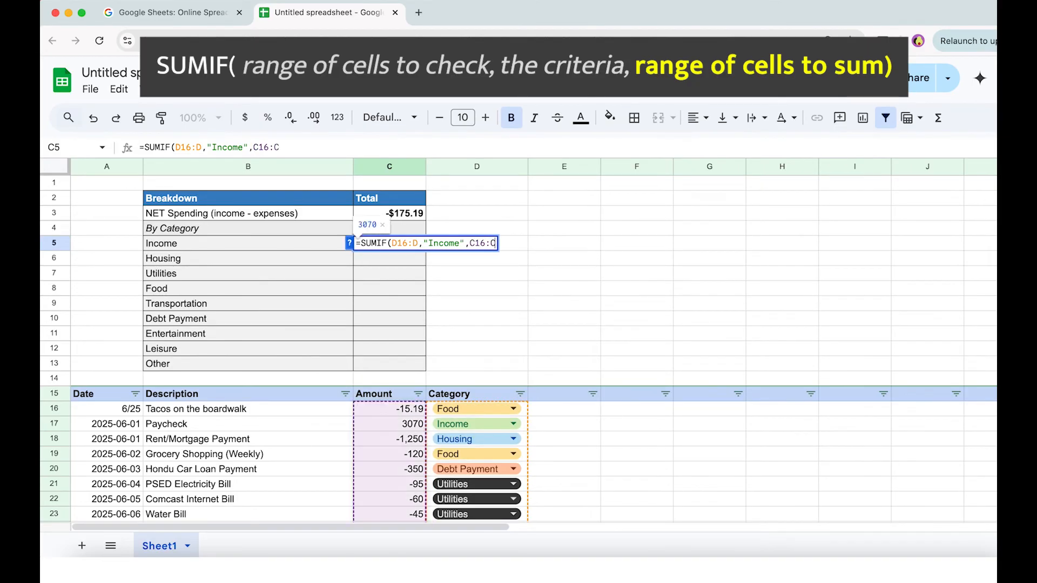
type(")")
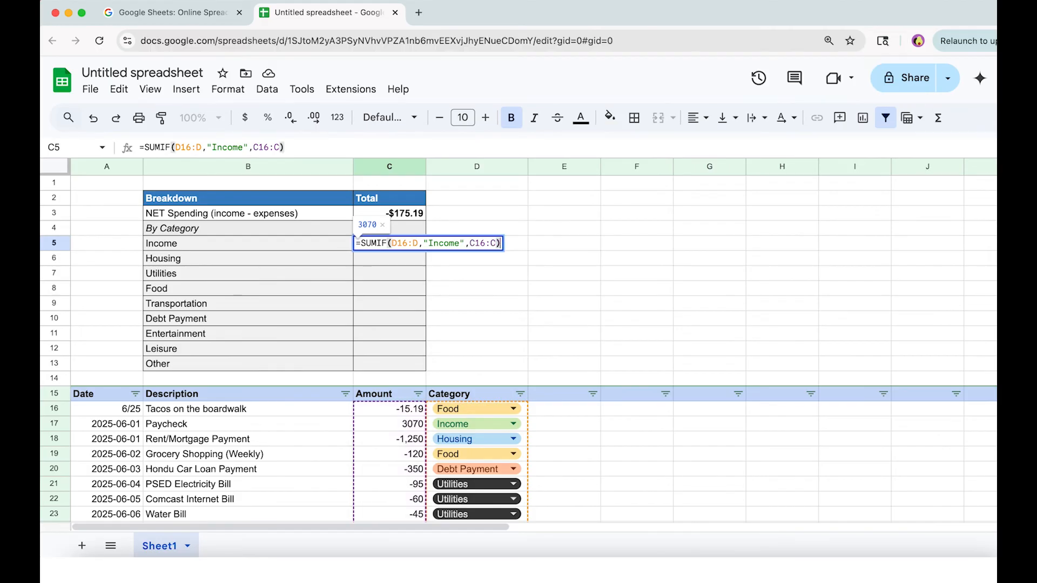
key("Return")
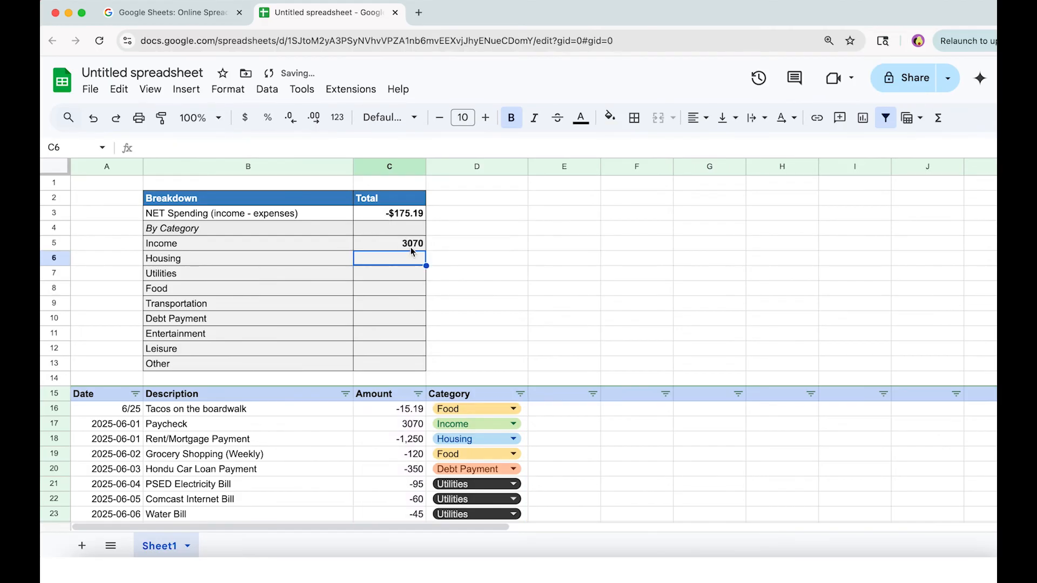
- Format the Income total in C5 as Currency
left_click(386, 245)
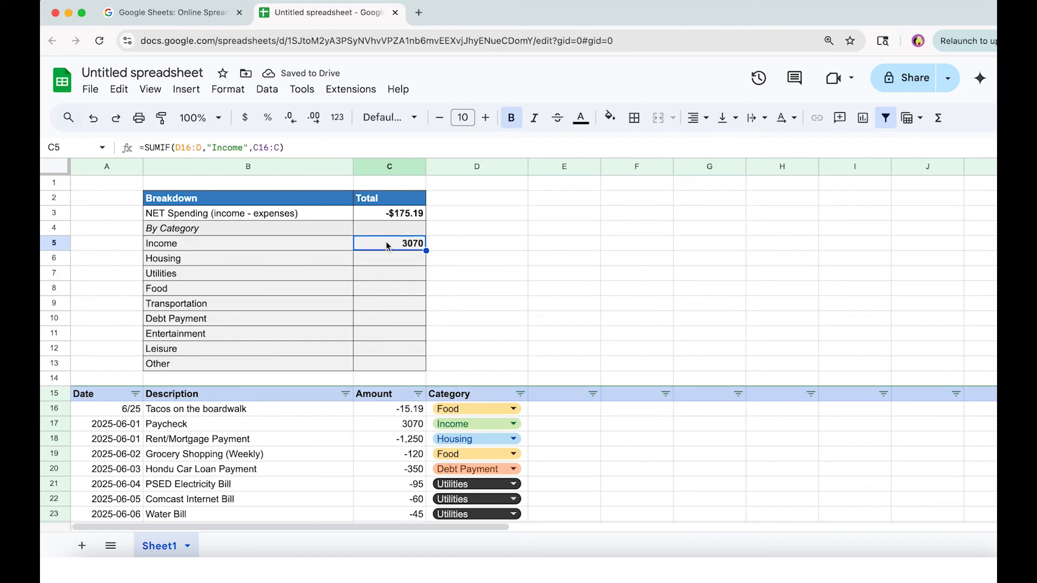
left_click(227, 91)
mouse_move(335, 160)
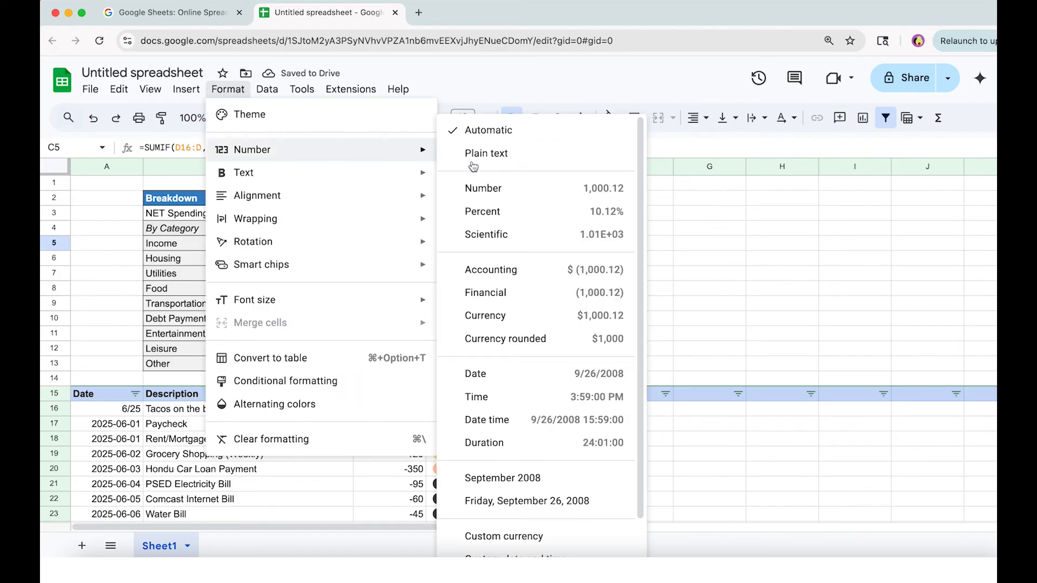
left_click(517, 319)
left_click(442, 271)
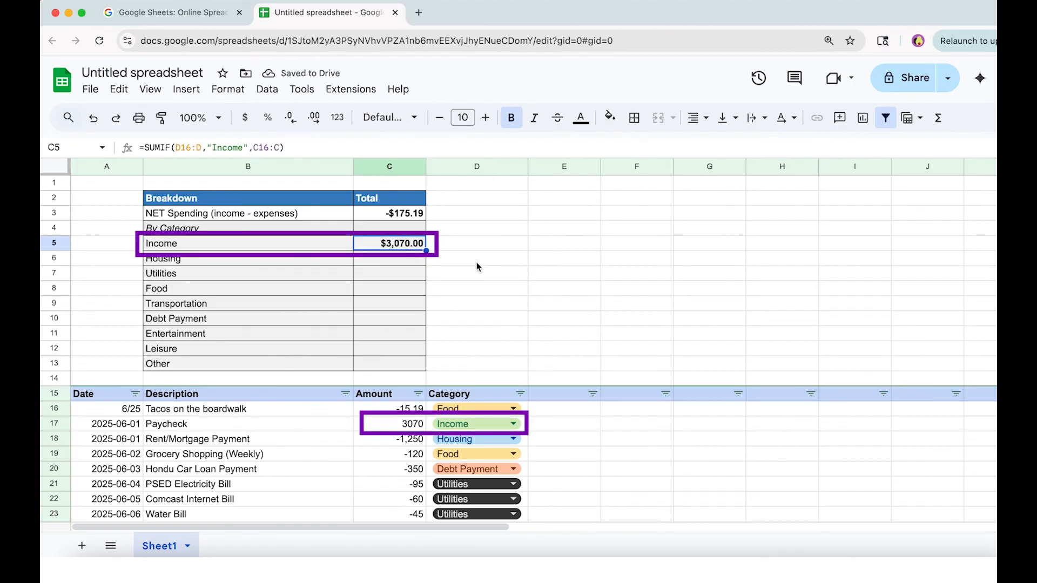
left_click(479, 381)
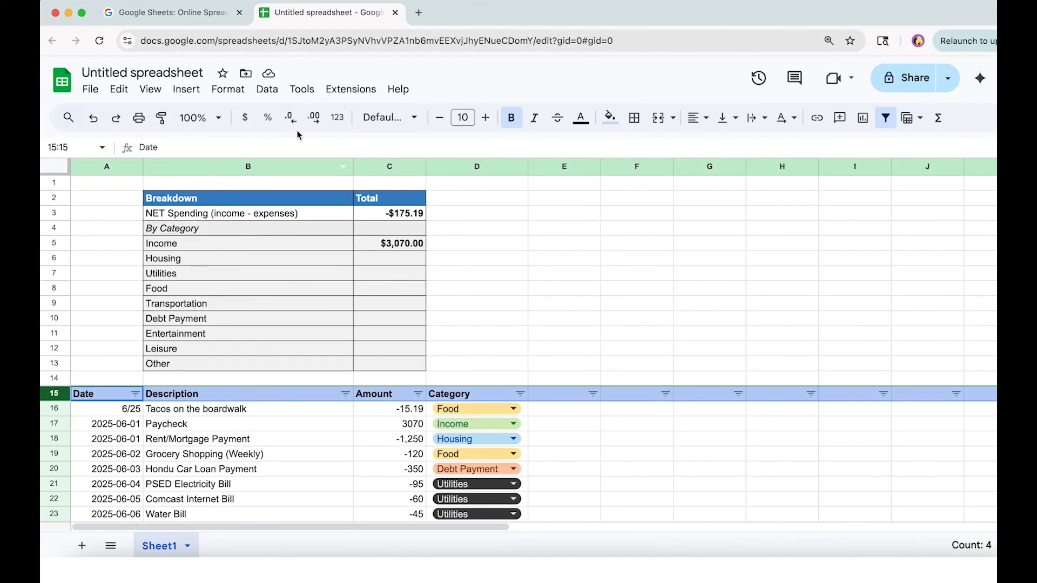
- Replace the "Income" criterion in C5's SUMIF formula with a reference to cell B5
left_click(409, 249)
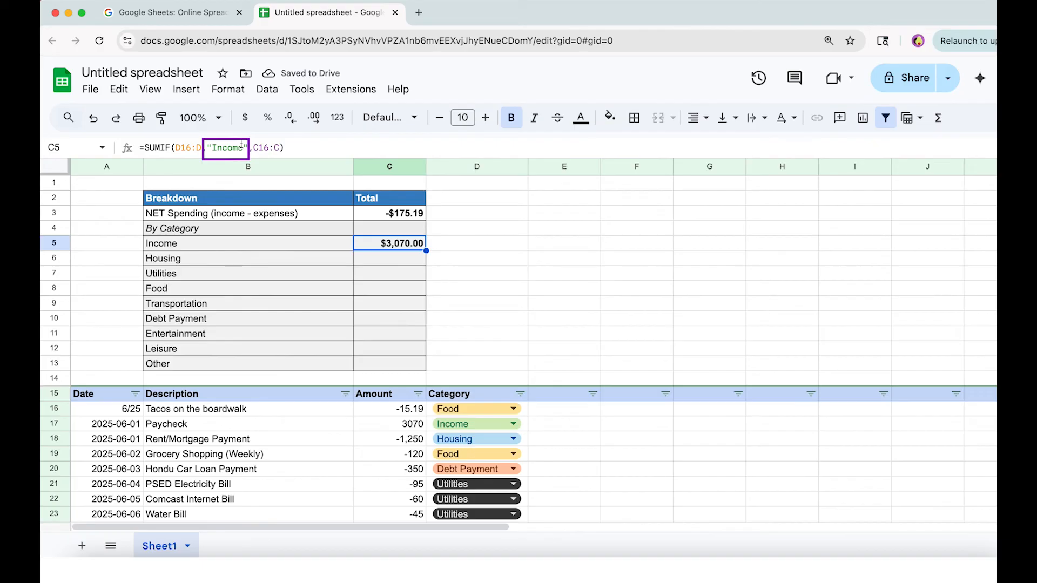
left_click(247, 147)
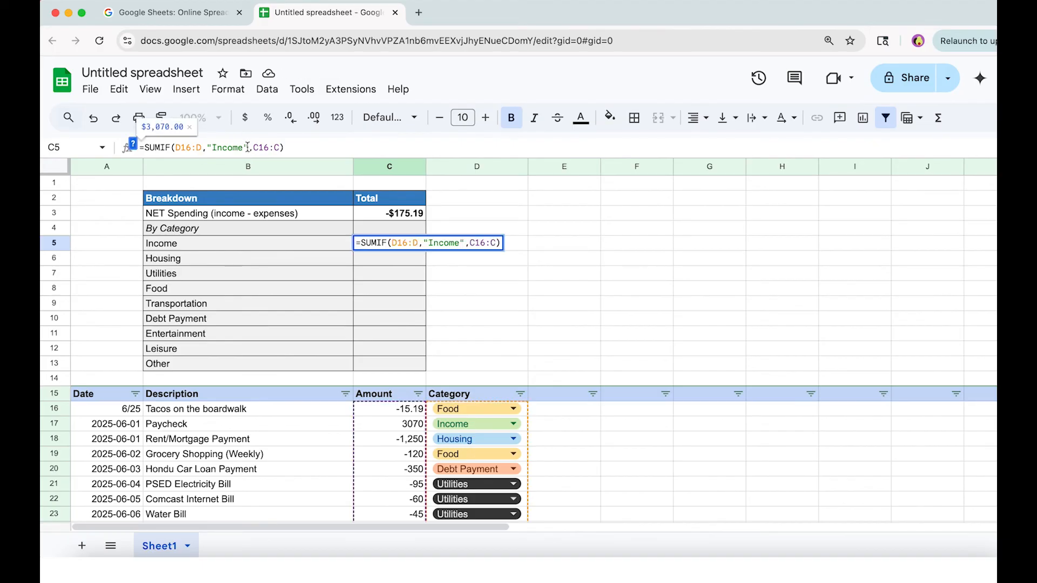
key("BackSpace")
key("BackSpace")
key("BackSpace")
key("BackSpace")
key("BackSpace")
key("BackSpace")
key("BackSpace")
key("BackSpace")
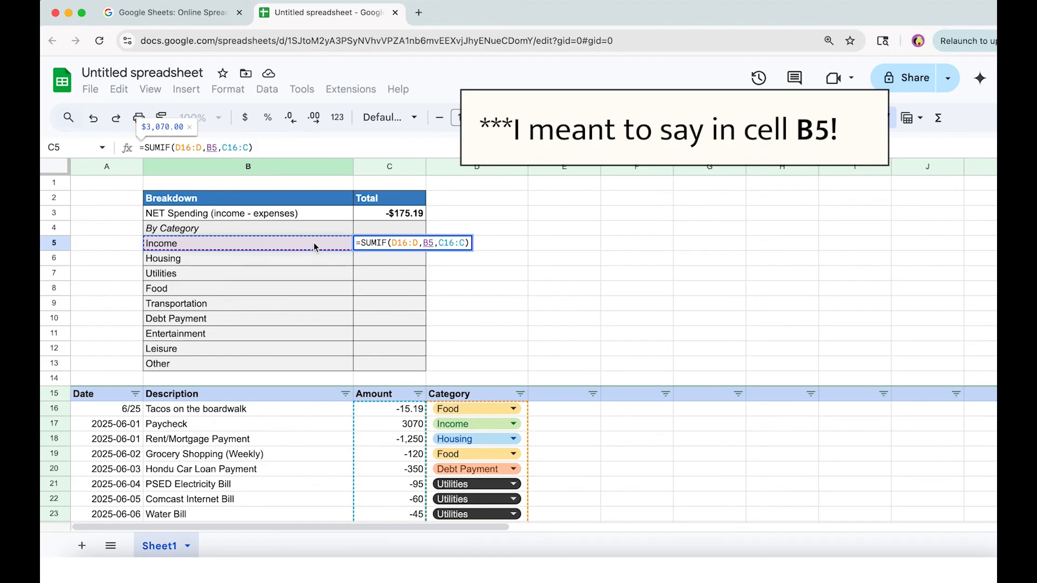
left_click(336, 241)
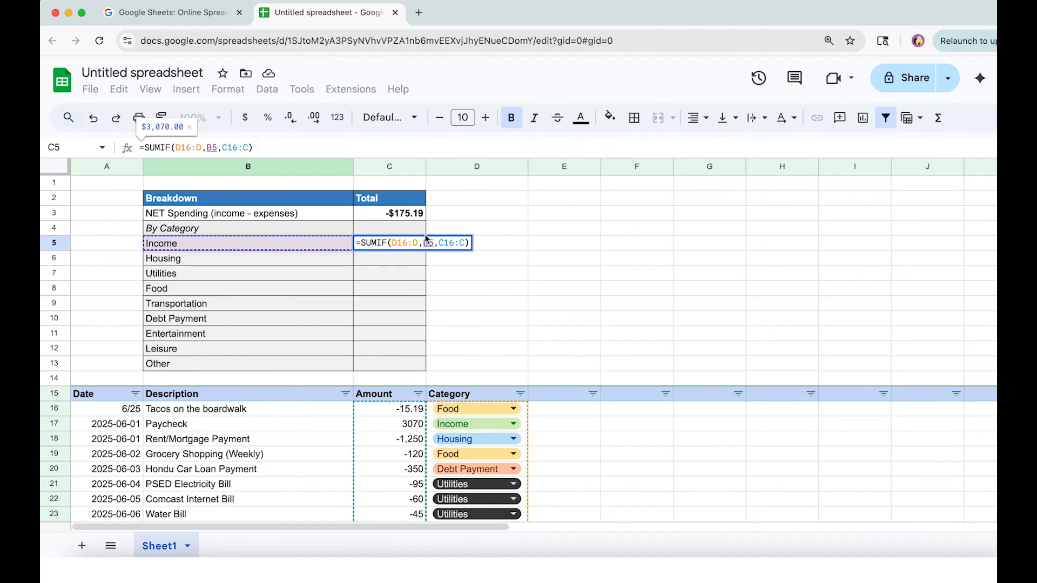
key("Return")
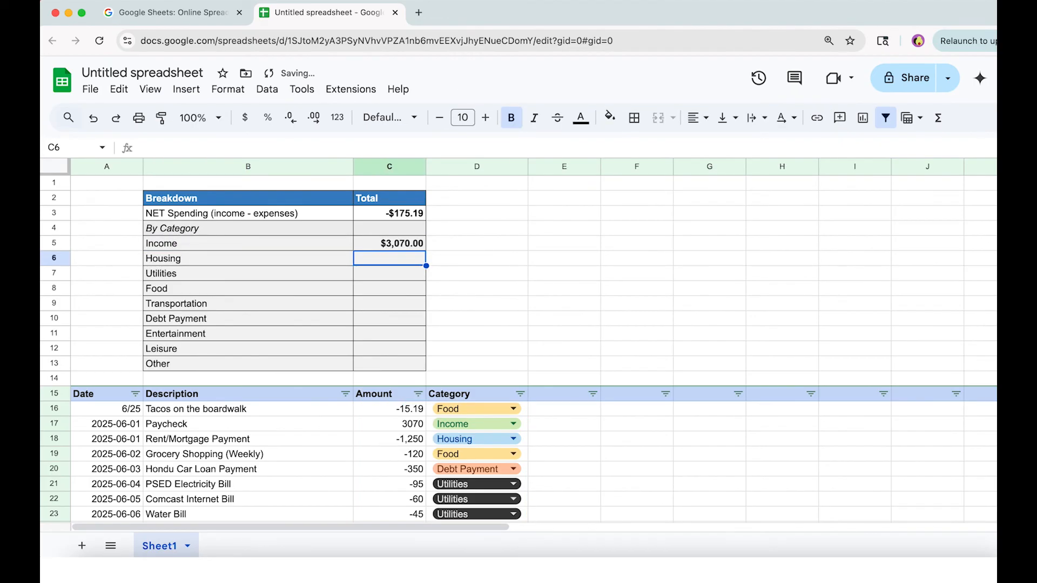
- Anchor the row numbers of both ranges in C5's formula so it reads =SUMIF(D$16:D,B5,C$16:C)
left_click(368, 243)
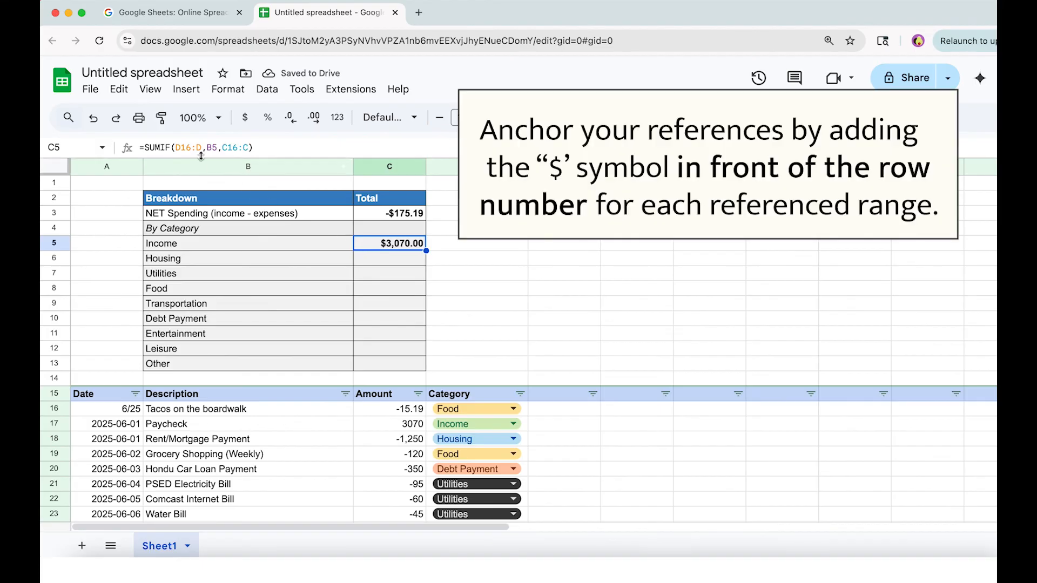
left_click(182, 147)
type("$")
left_click(234, 148)
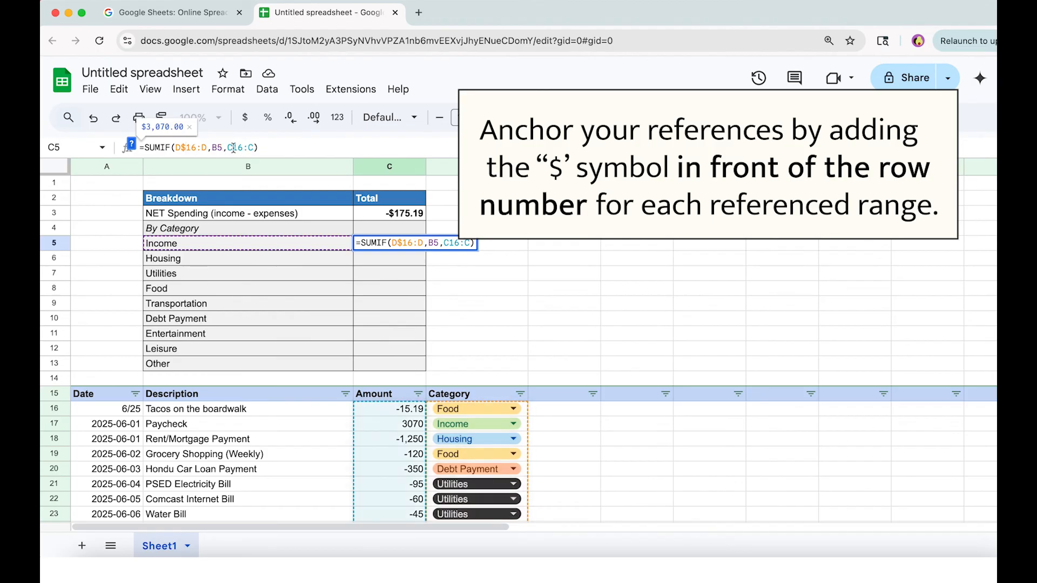
type("$")
left_click(267, 148)
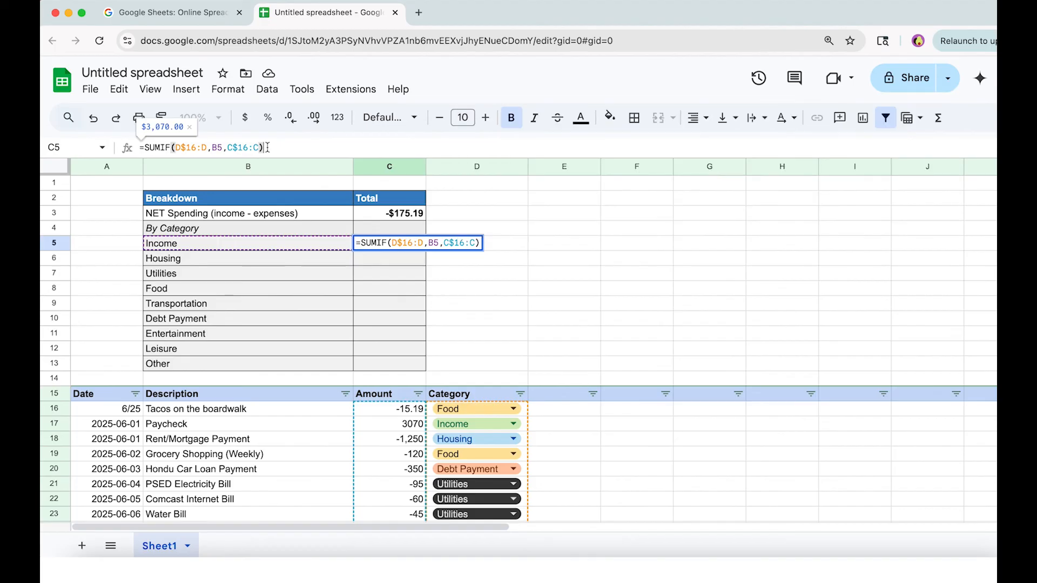
key("Return")
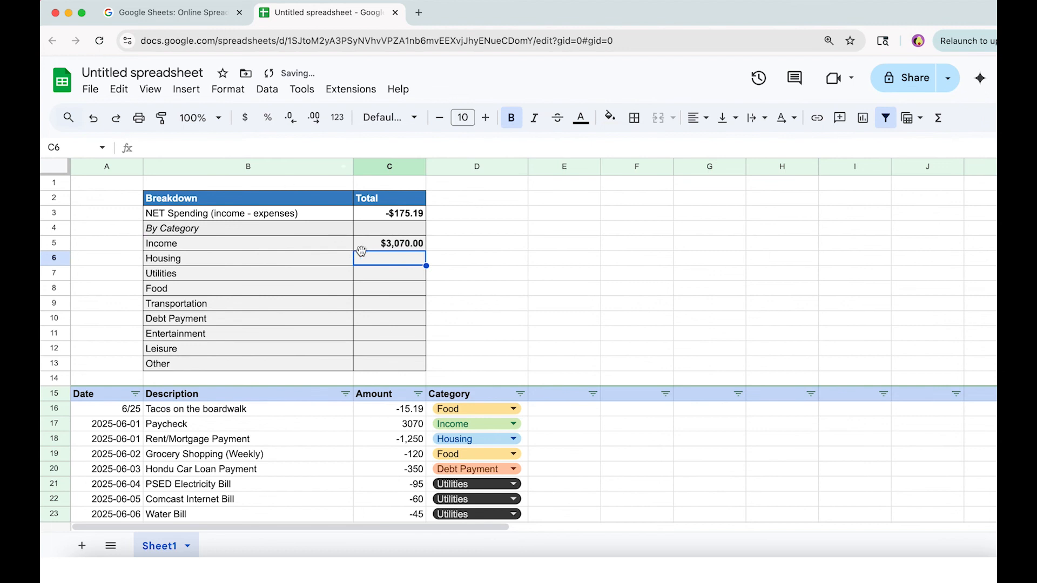
- Copy the Income total formula from C5 and paste it into the remaining category totals C6:C13
left_click(385, 241)
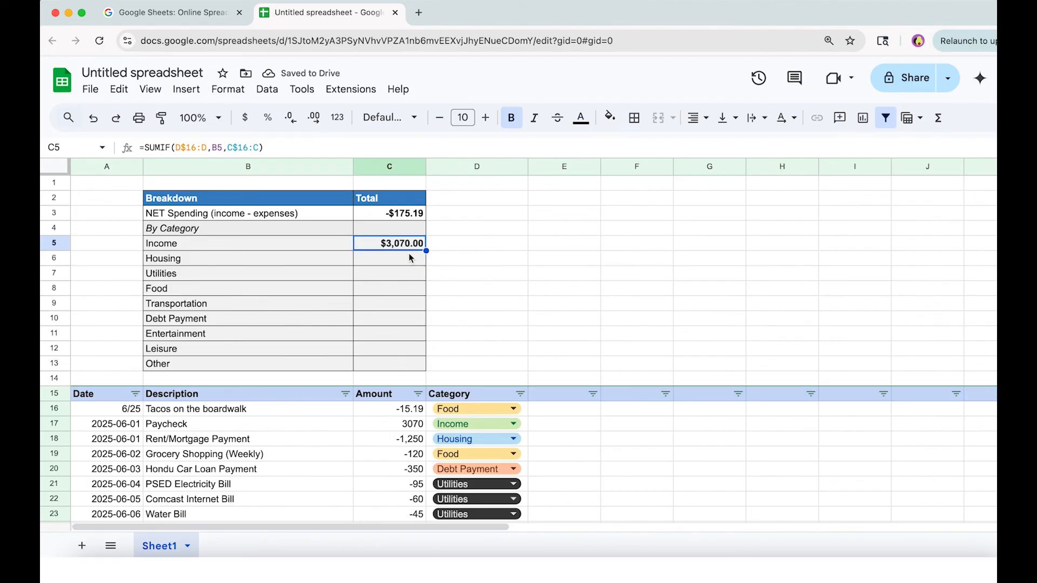
right_click(411, 247)
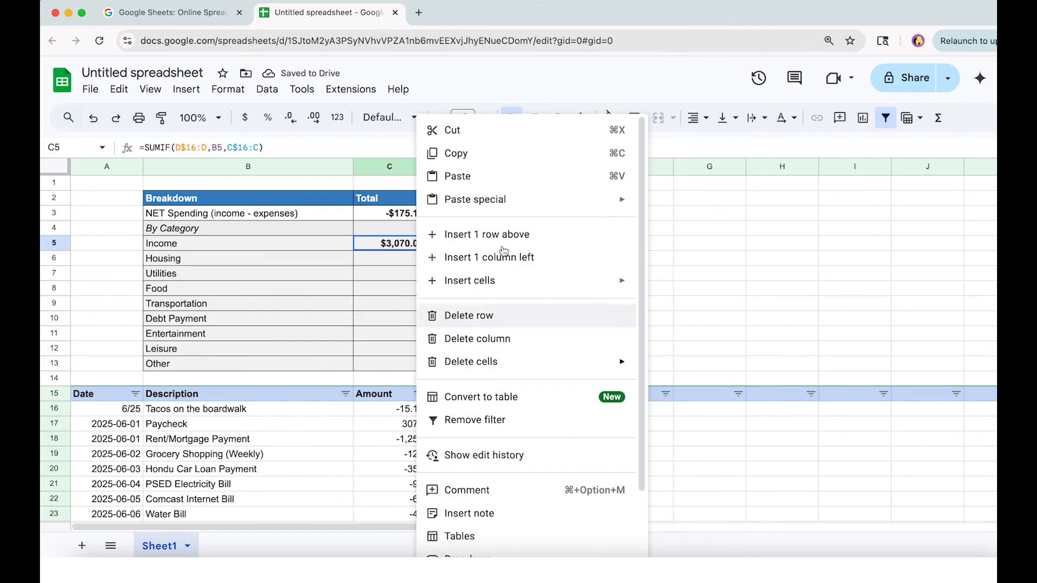
left_click(515, 154)
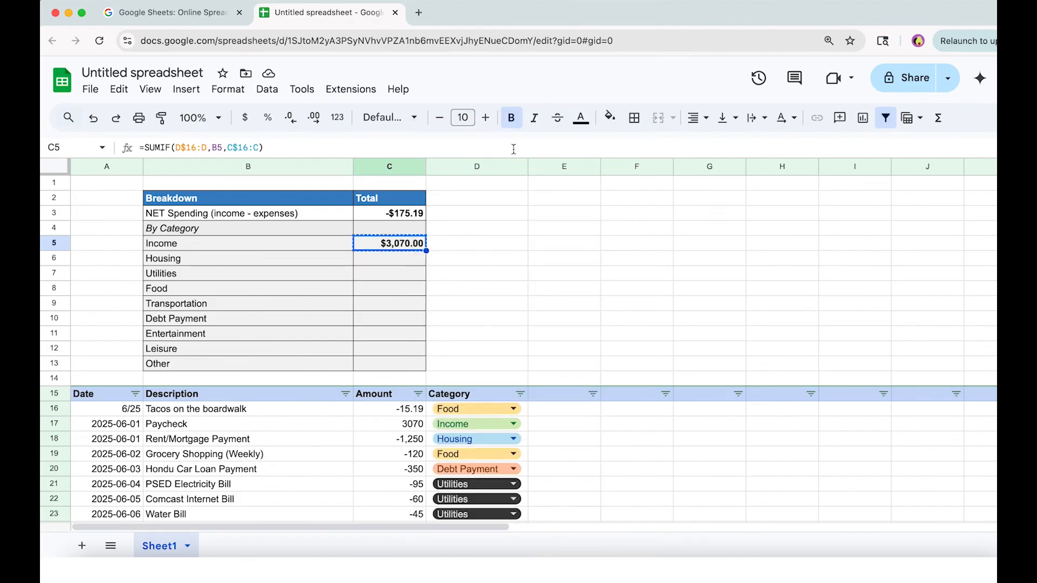
left_click_drag(416, 258, 406, 363)
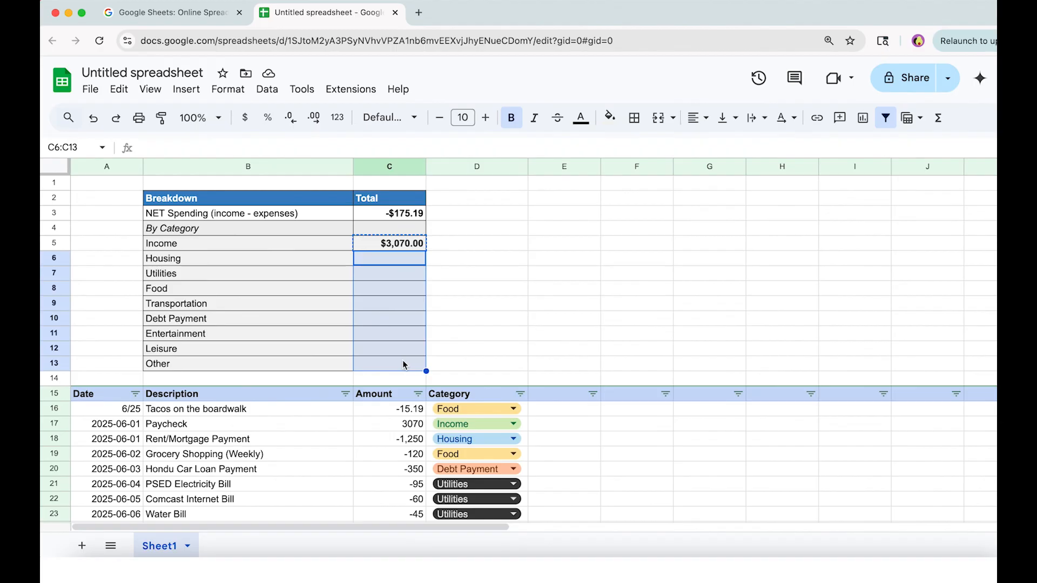
right_click(406, 260)
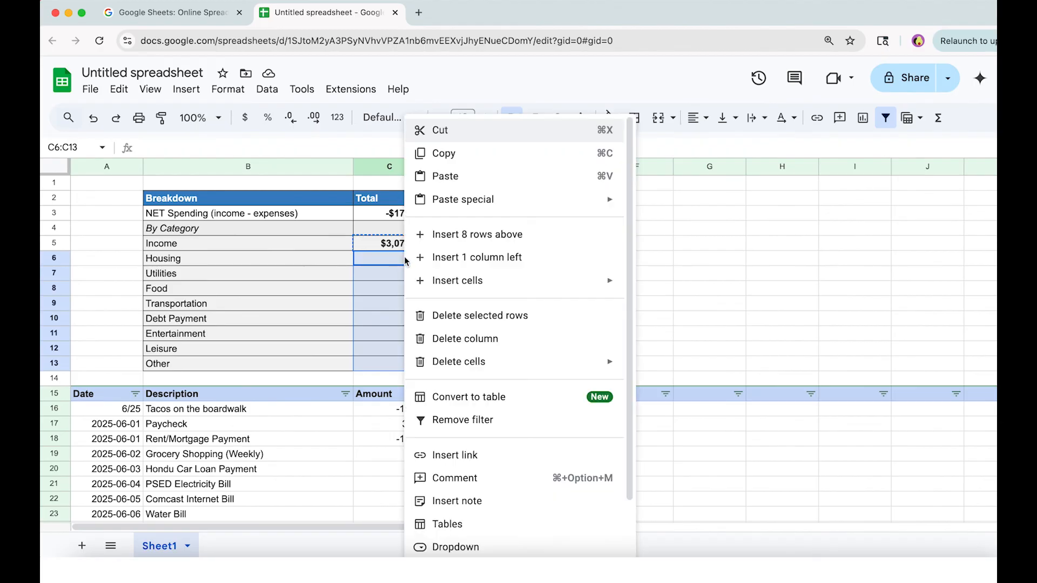
left_click(490, 179)
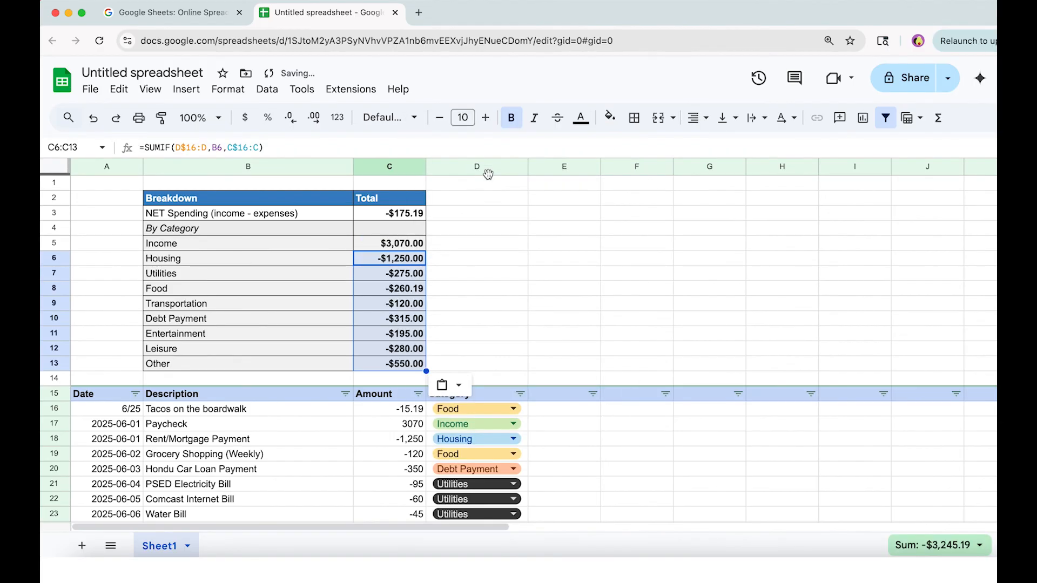
- Remove the bold formatting from all category totals in C5:C13
left_click(410, 246)
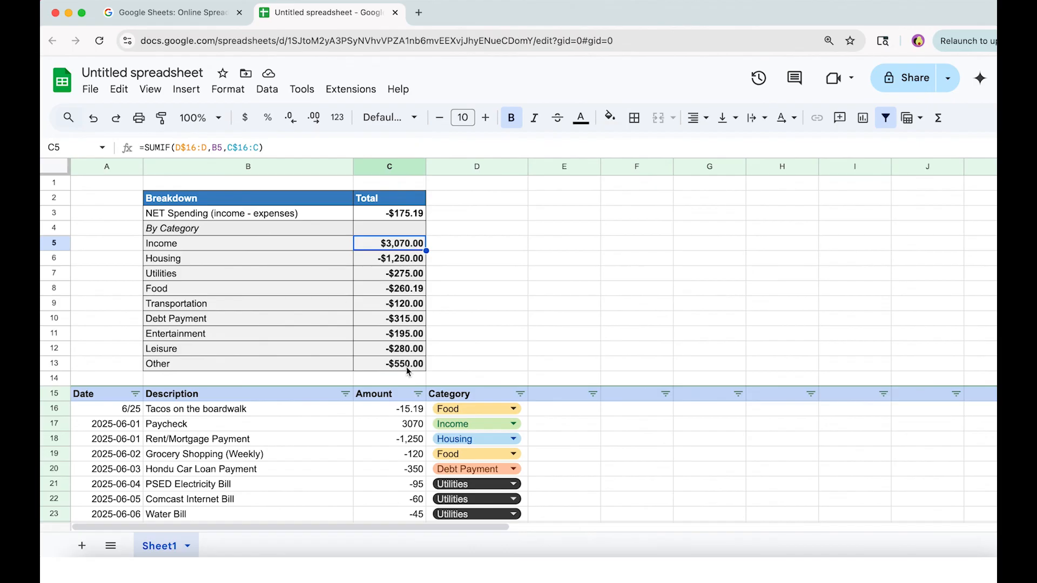
left_click_drag(408, 371, 402, 245)
key("ctrl+b")
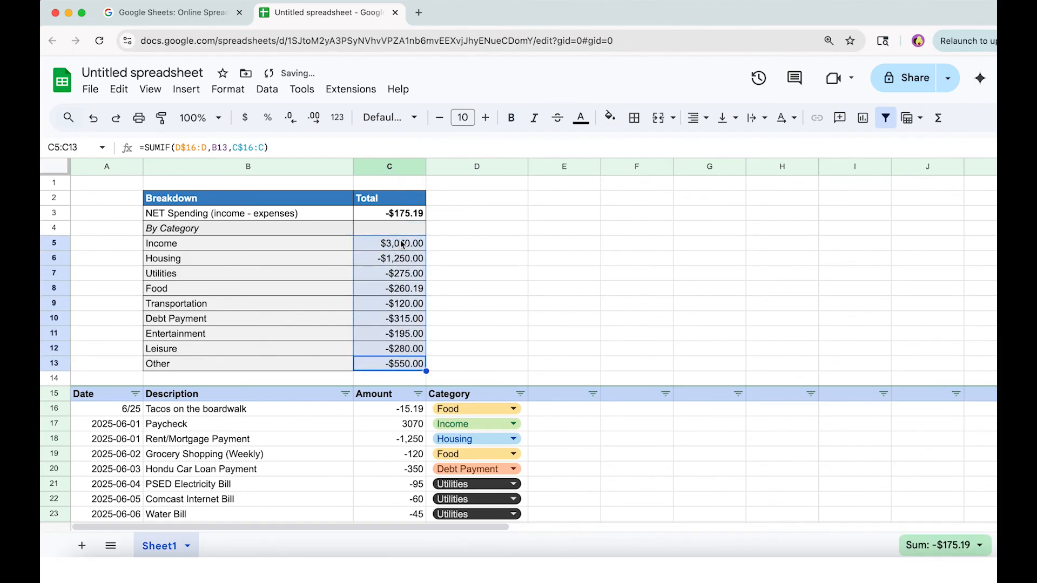
- Examine how the criterion cell reference changes from row to row in the SUMIF formulas in C5:C13
left_click(402, 245)
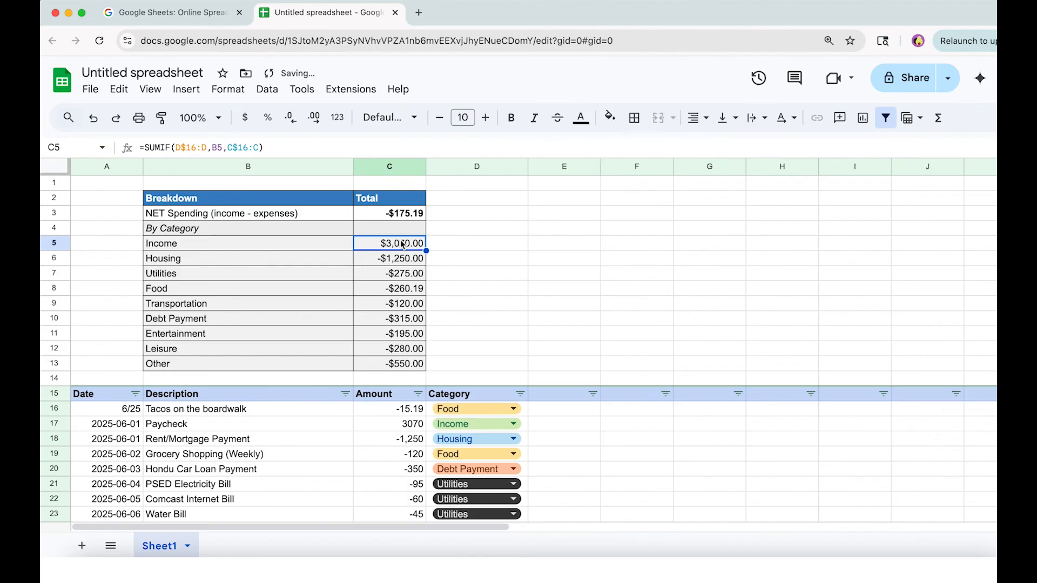
left_click(402, 260)
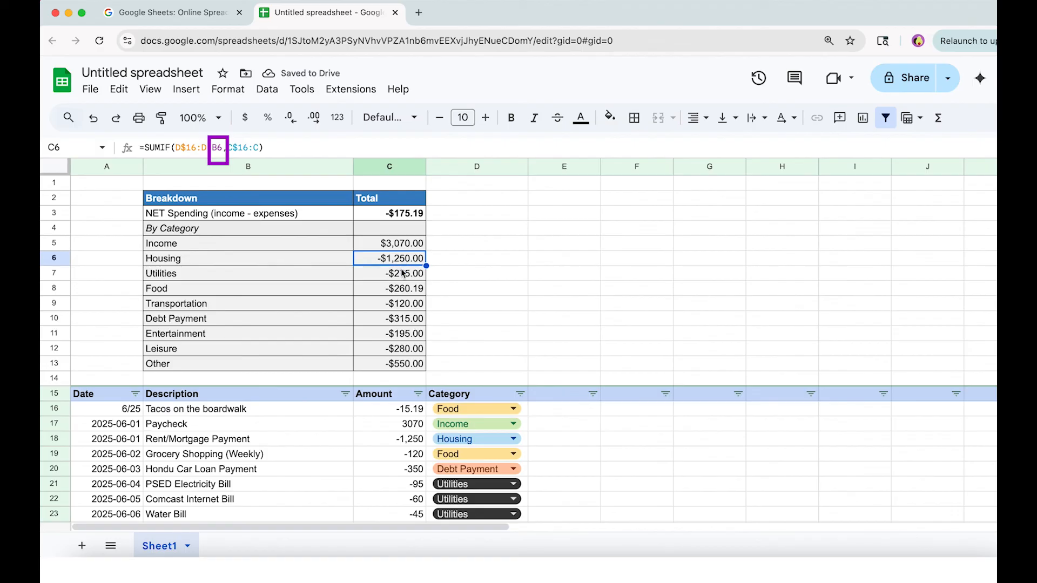
left_click(401, 277)
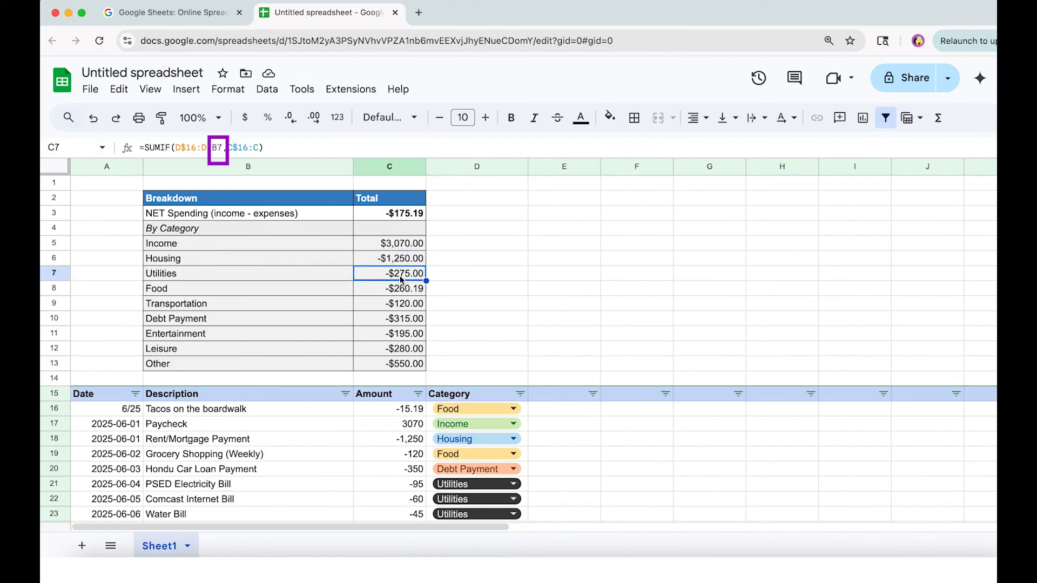
double_click(400, 275)
key("Return")
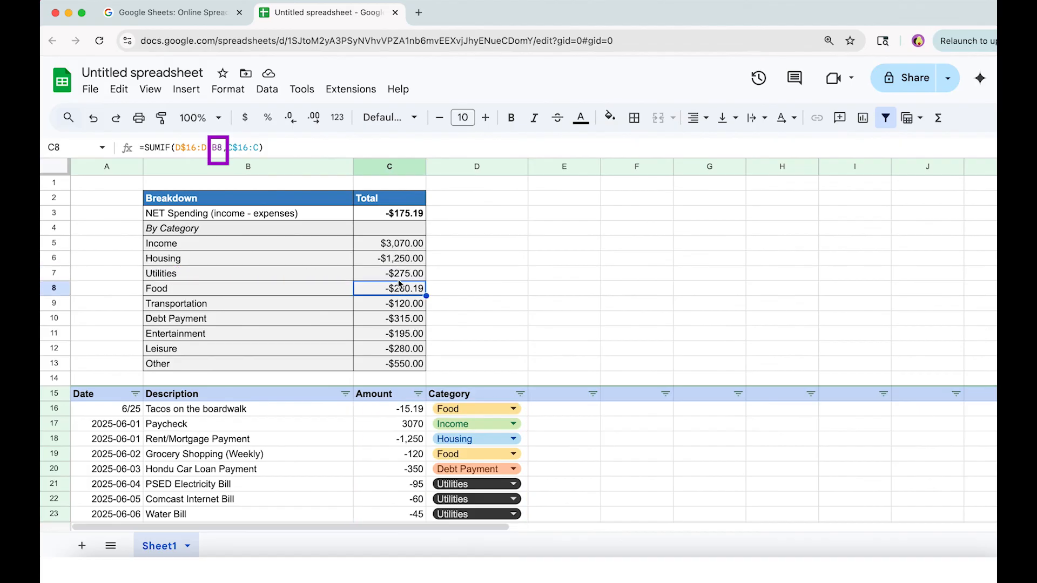
double_click(400, 288)
key("Return")
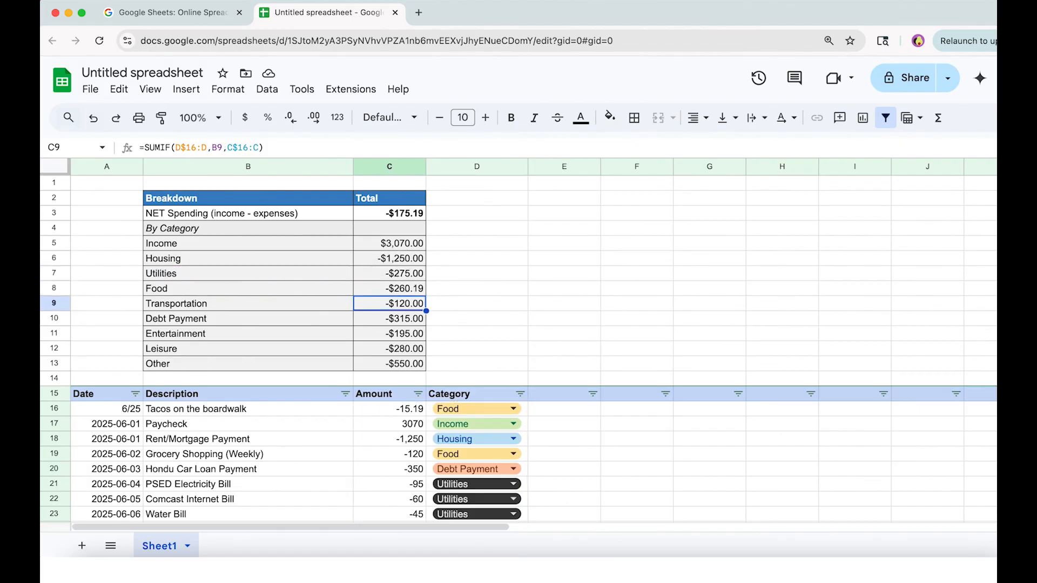
key("Down")
key("Down")
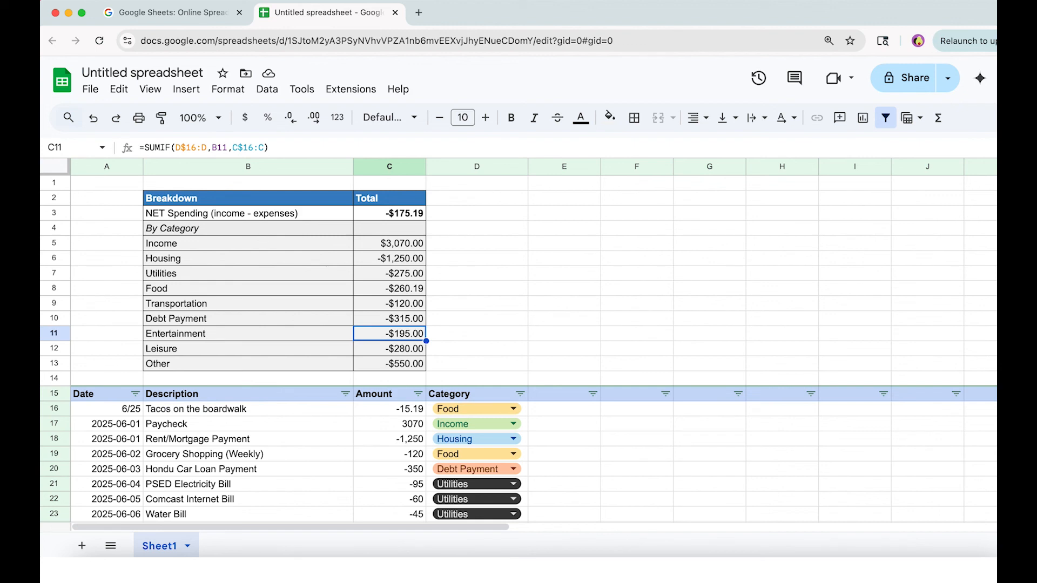
key("Down")
key("Down")
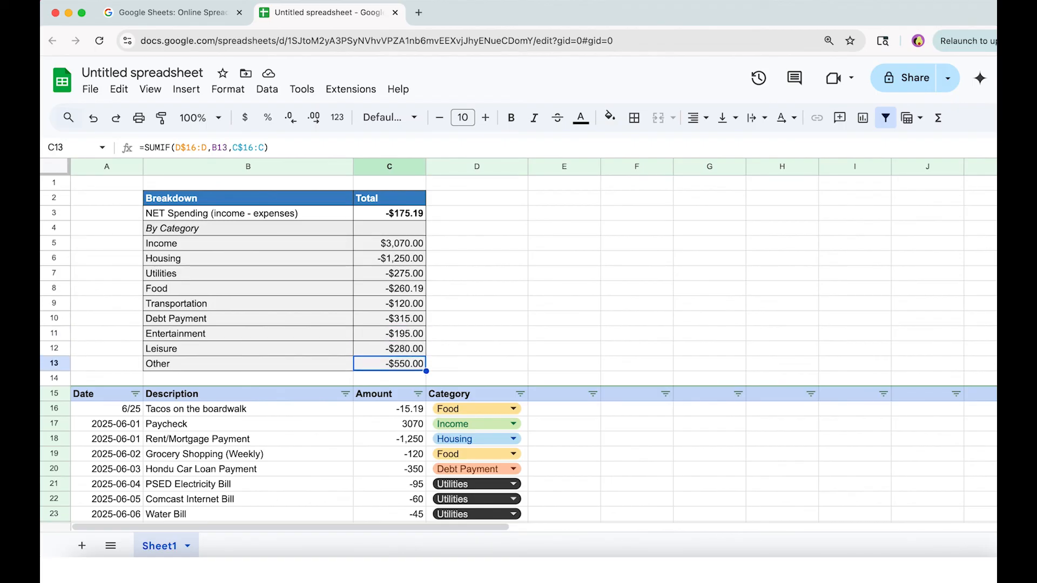
left_click(477, 244)
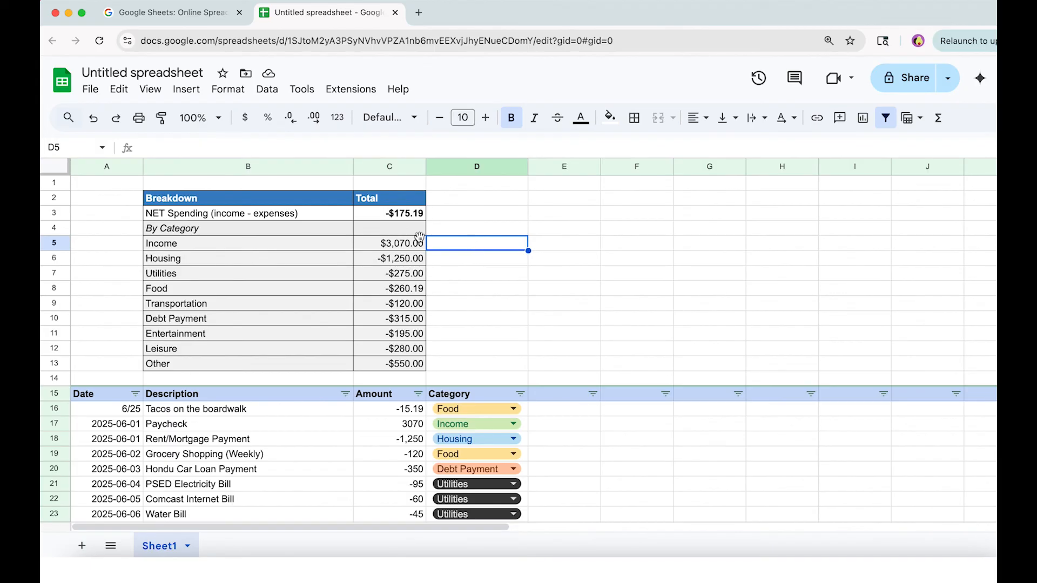
- Fill the By Category row, B4:C4, with light blue and make its text bold
left_click_drag(300, 241, 372, 363)
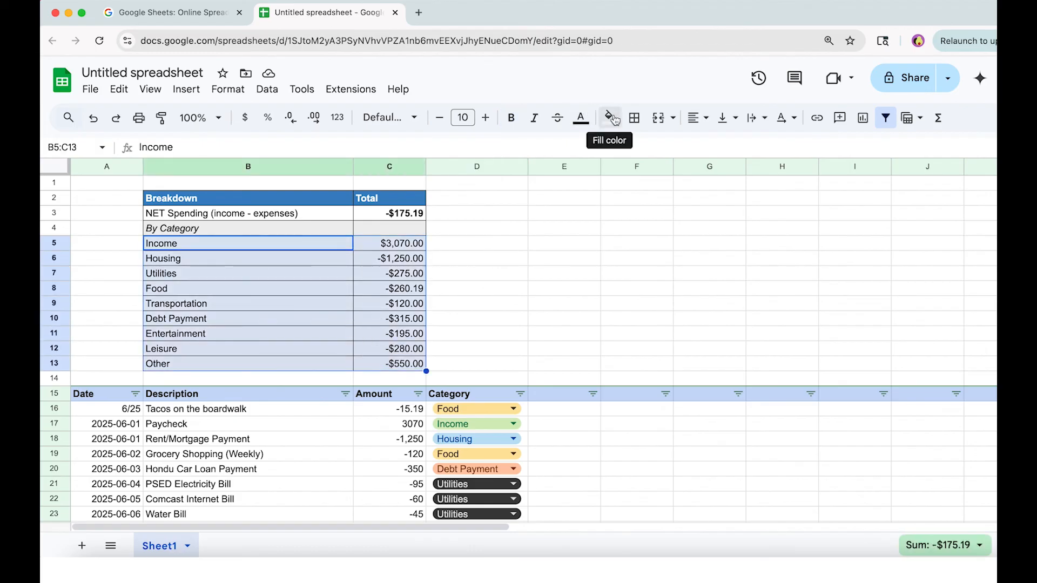
left_click(449, 250)
left_click_drag(378, 229, 308, 227)
left_click(609, 117)
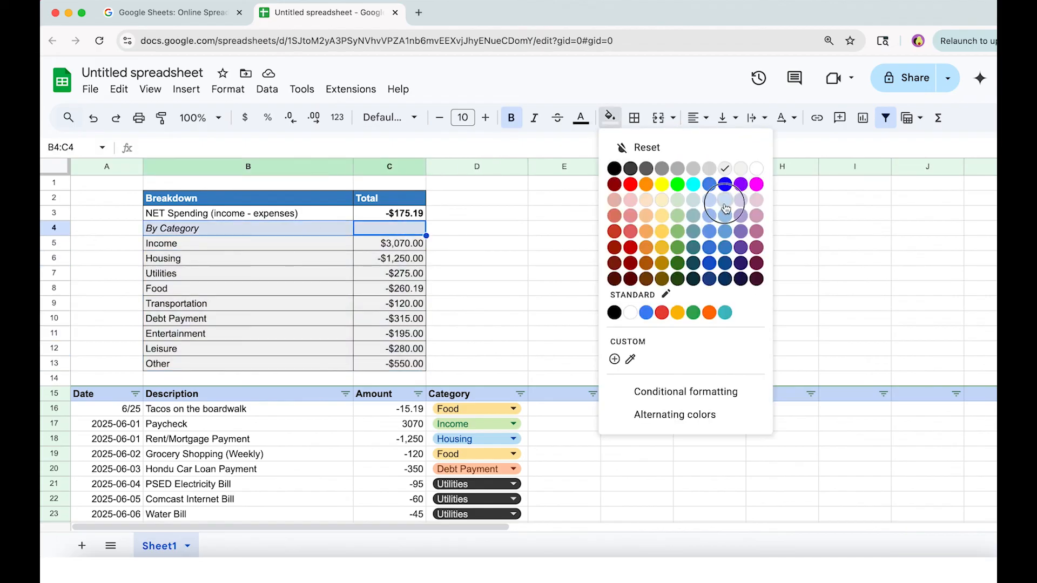
left_click(725, 220)
left_click(511, 117)
left_click(368, 276)
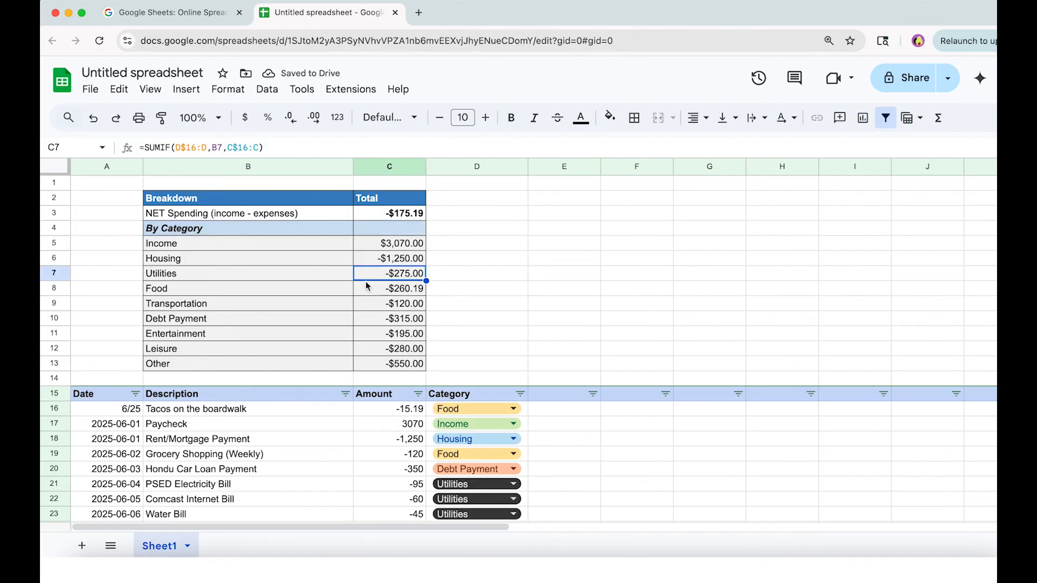
- Undo the light blue fill on the net spending total in C3
left_click(406, 217)
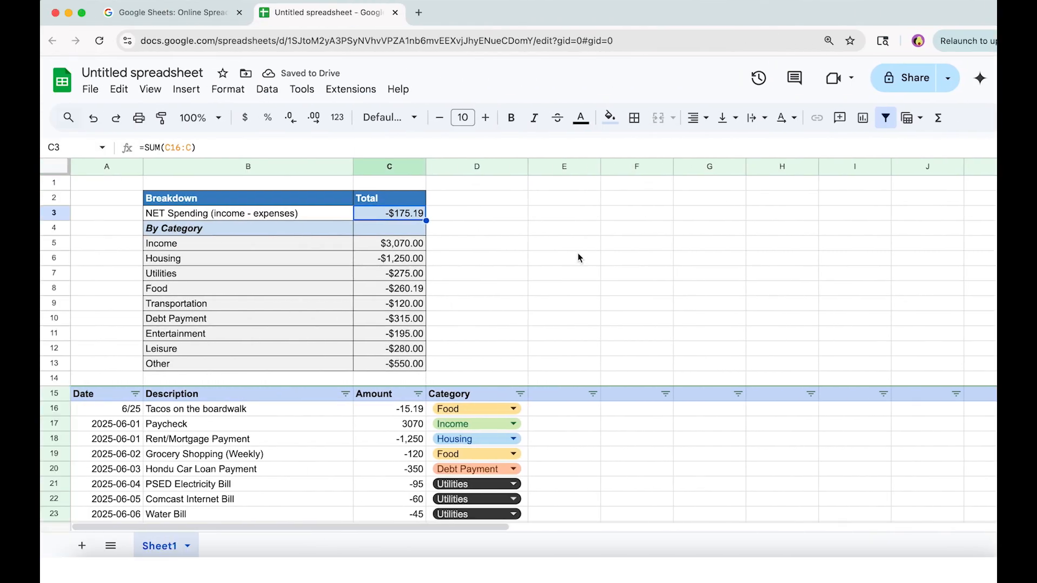
key("super+z")
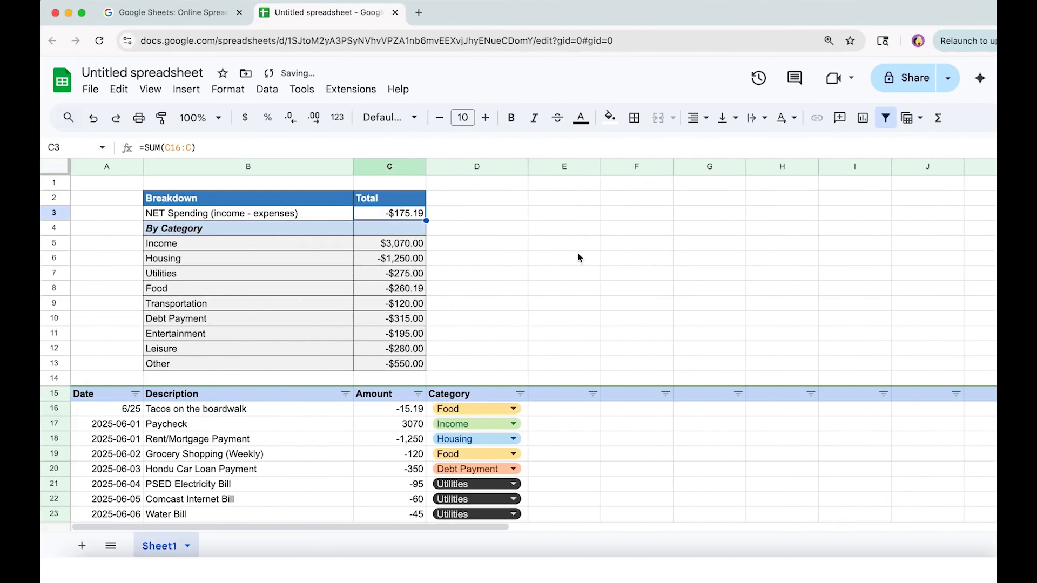
left_click(579, 258)
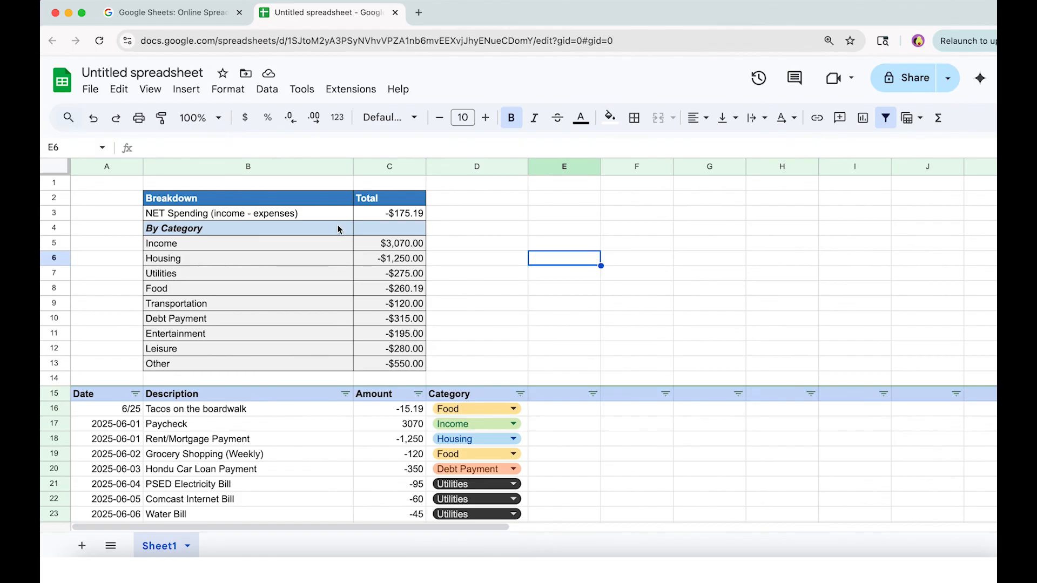
- Fill the By Category row, B4:C4, with the dark blue of the table header and give it a very light text color
left_click_drag(338, 228, 390, 229)
left_click(609, 117)
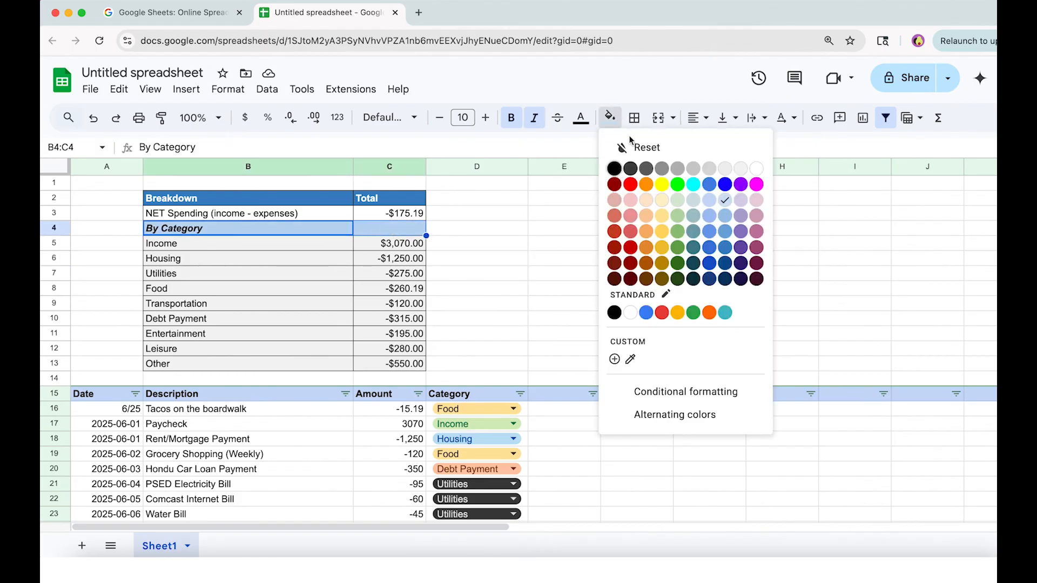
left_click(708, 247)
left_click(608, 117)
left_click(728, 248)
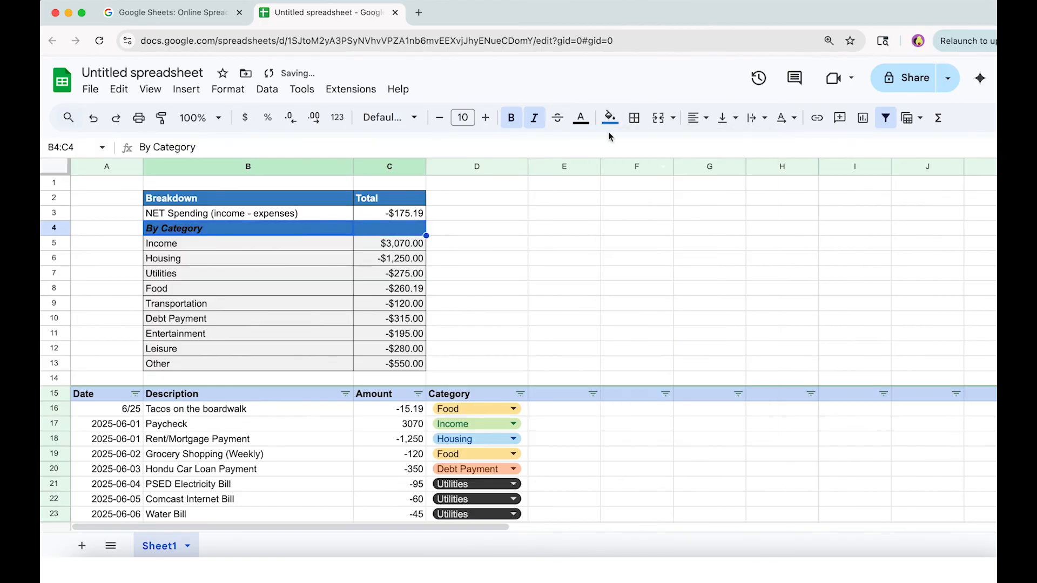
left_click(580, 117)
left_click(707, 169)
left_click(489, 266)
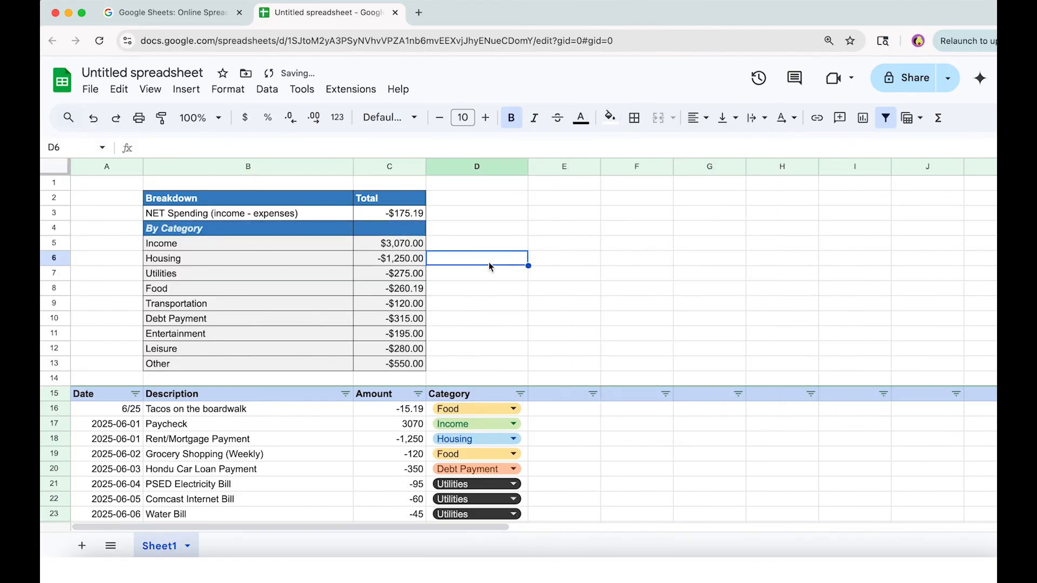
- Format the net spending total in C3 with a bright blue fill and bold yellow text
left_click(399, 213)
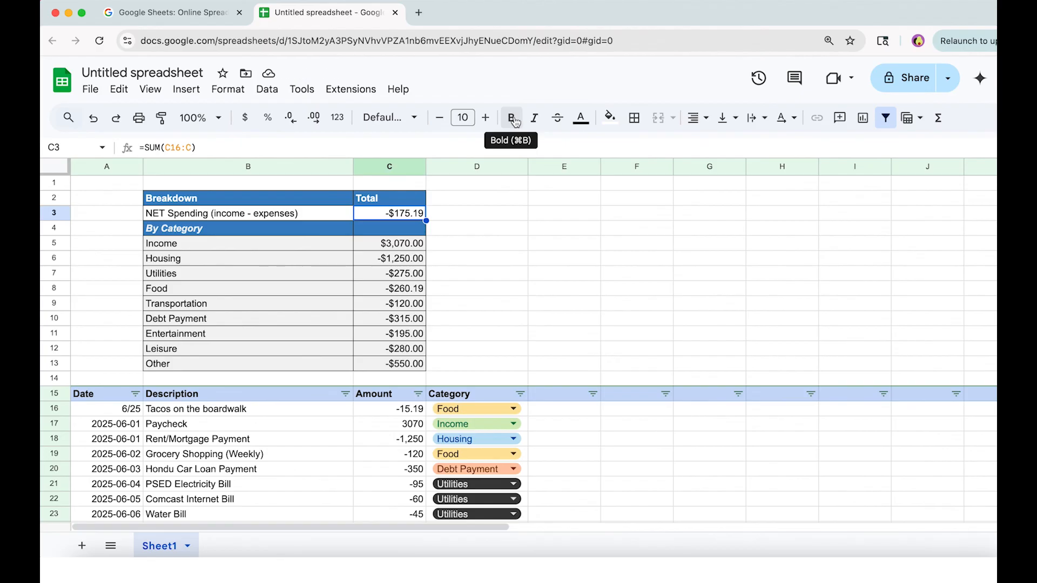
left_click(608, 116)
left_click(724, 184)
left_click(580, 117)
left_click(632, 184)
left_click(510, 117)
- Set the text color of the category totals in C5:C13 to blue, without bold
left_click_drag(397, 243, 399, 364)
left_click(580, 117)
left_click(694, 184)
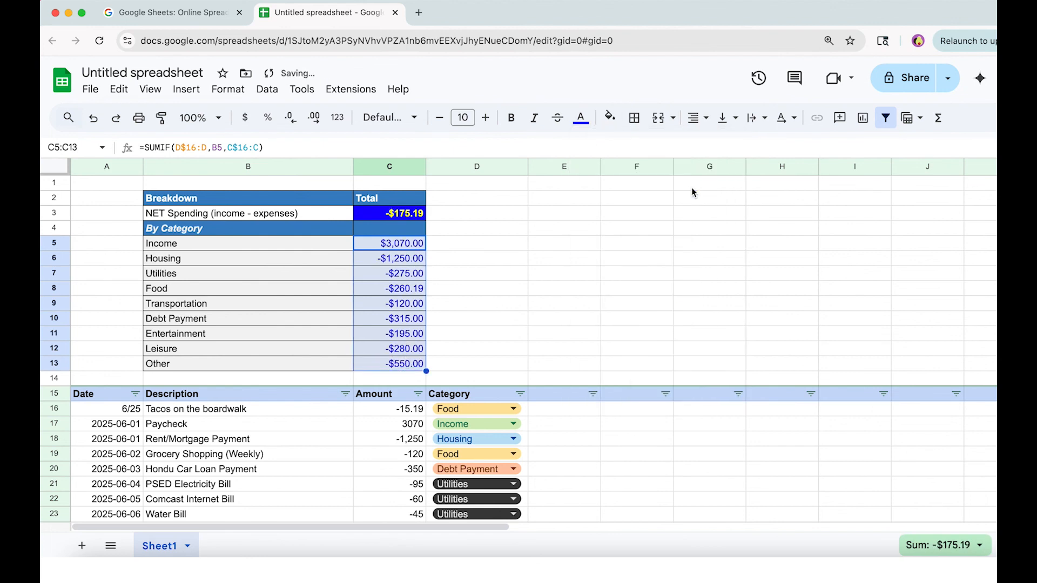
left_click(511, 117)
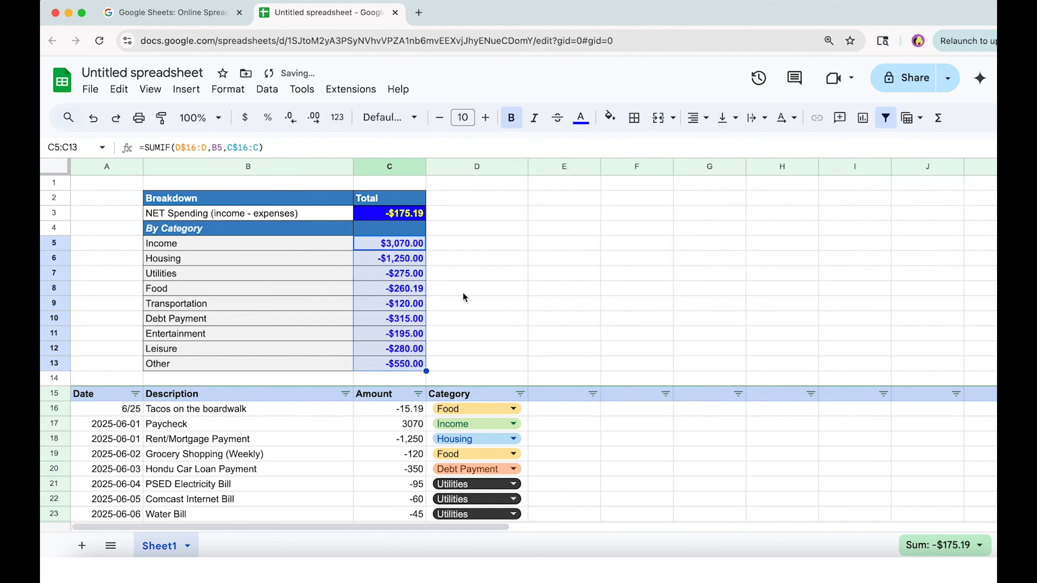
left_click(512, 117)
left_click(421, 253)
left_click(457, 246)
- Give the transaction header row 15 a dark blue fill and white text
left_click(62, 393)
left_click(609, 117)
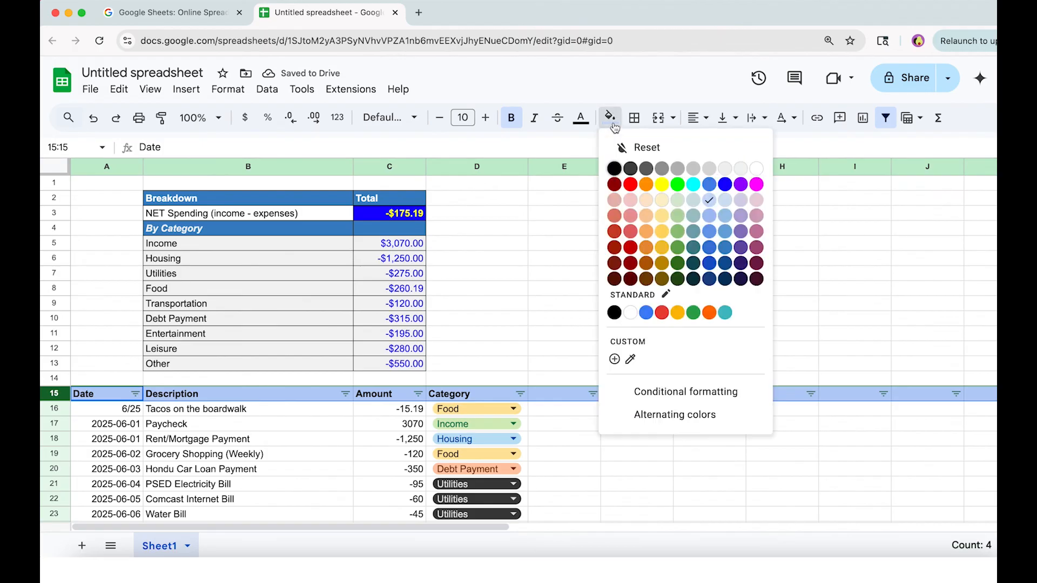
left_click(725, 247)
left_click(580, 117)
left_click(726, 169)
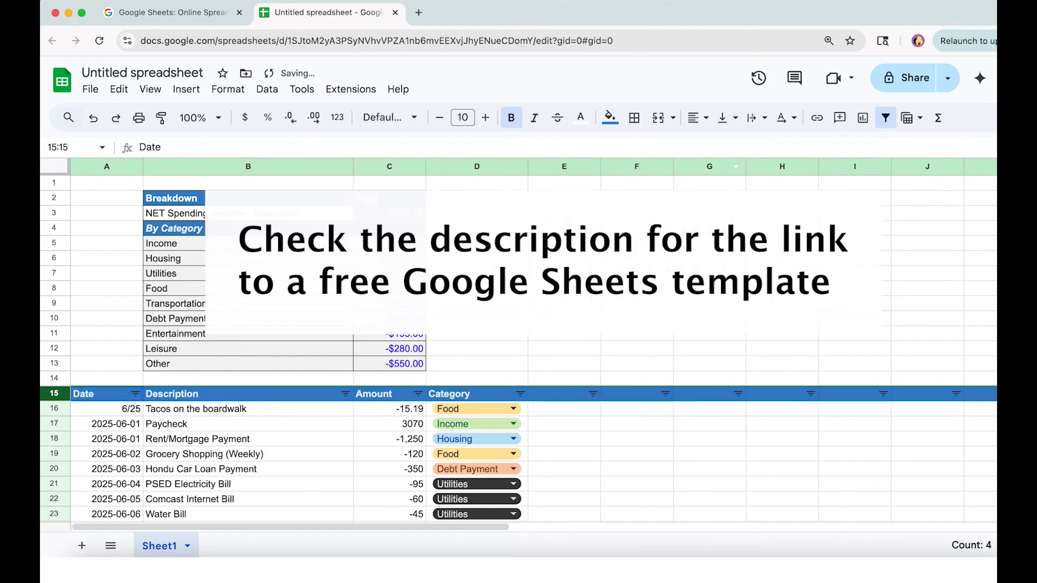
left_click(477, 288)
- Make row 1 taller and enter the title "My Monthly Expenses" in A1
left_click_drag(51, 190, 53, 215)
left_click(103, 195)
type("My Monthly Expenses")
key("Return")
- Format the title in A1 with font size 15, middle vertical alignment and bold
left_click(112, 197)
left_click(485, 120)
left_click(485, 121)
left_click(485, 121)
left_click(485, 121)
left_click(485, 121)
left_click(728, 118)
left_click(748, 142)
left_click(512, 116)
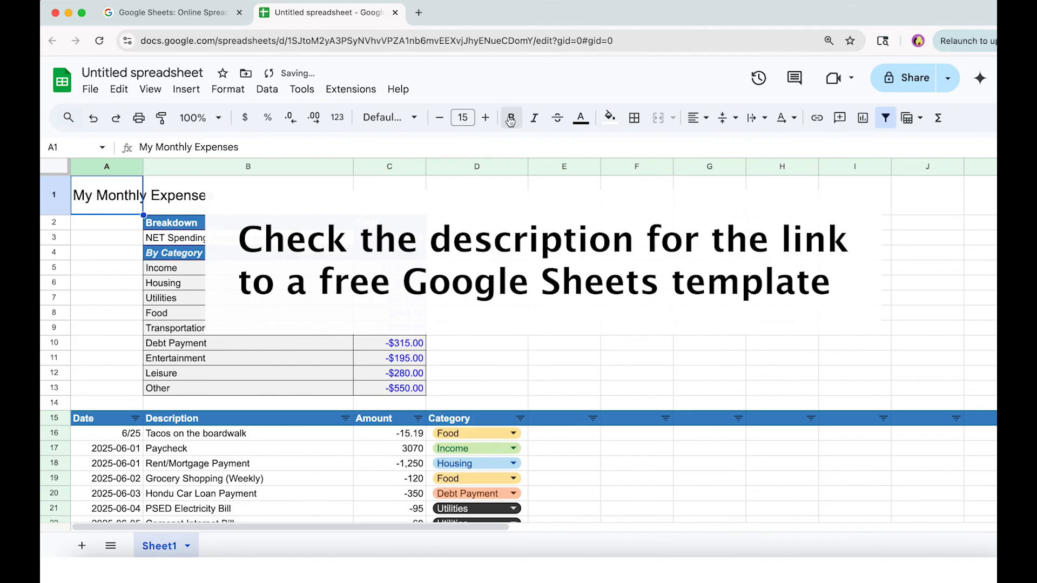